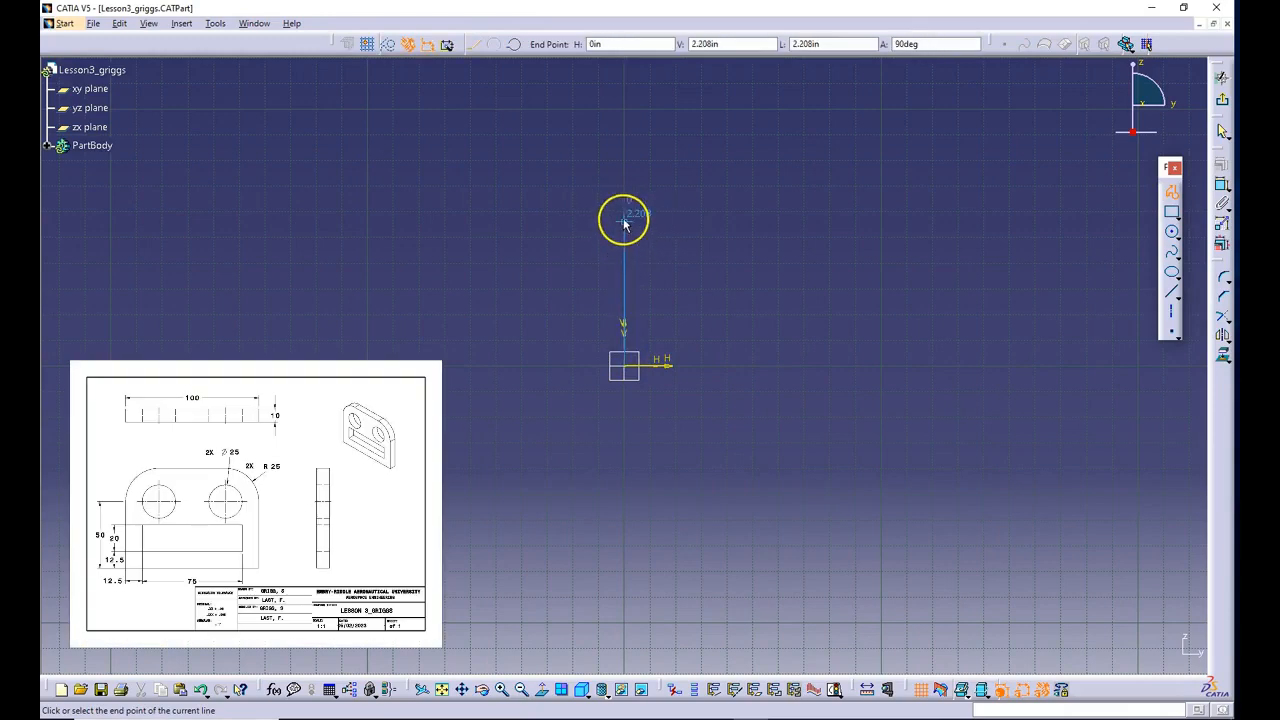
- Draw the profile's first vertical line about 2.2 in up from the origin, followed by a tangent arc with a radius of about 0.87 in
left_click(624, 222)
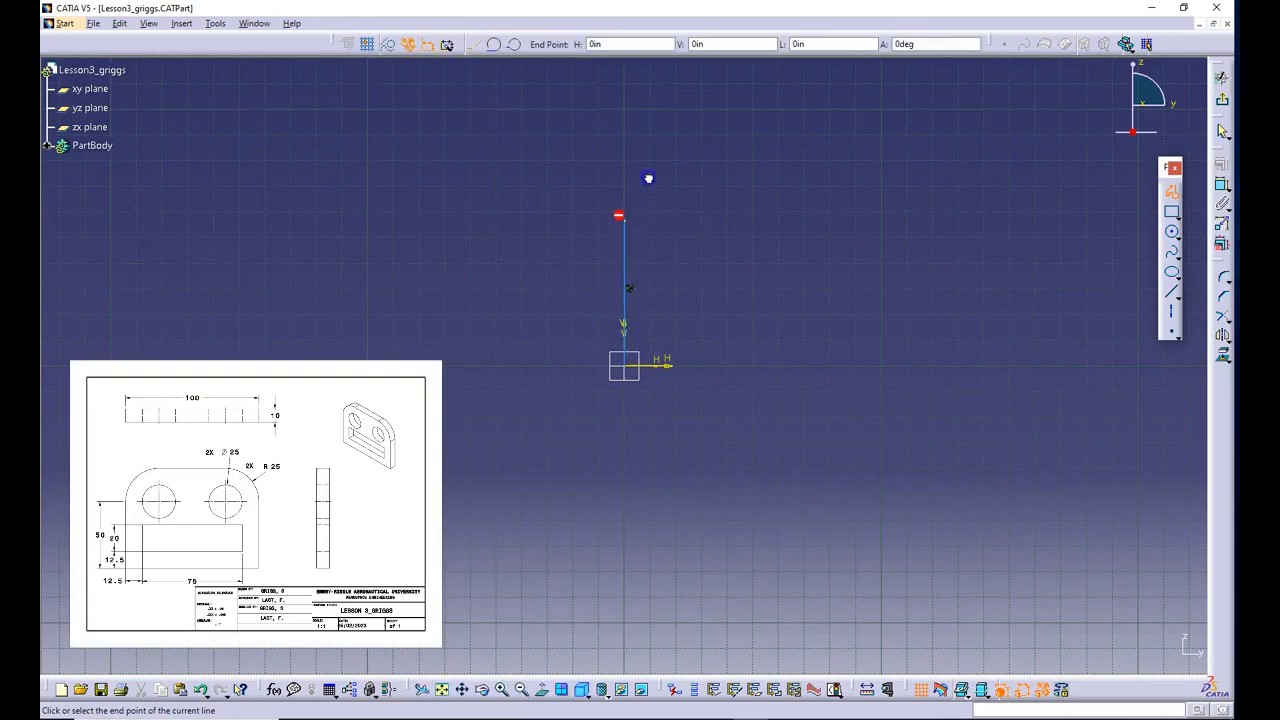
left_click_drag(668, 170, 686, 183)
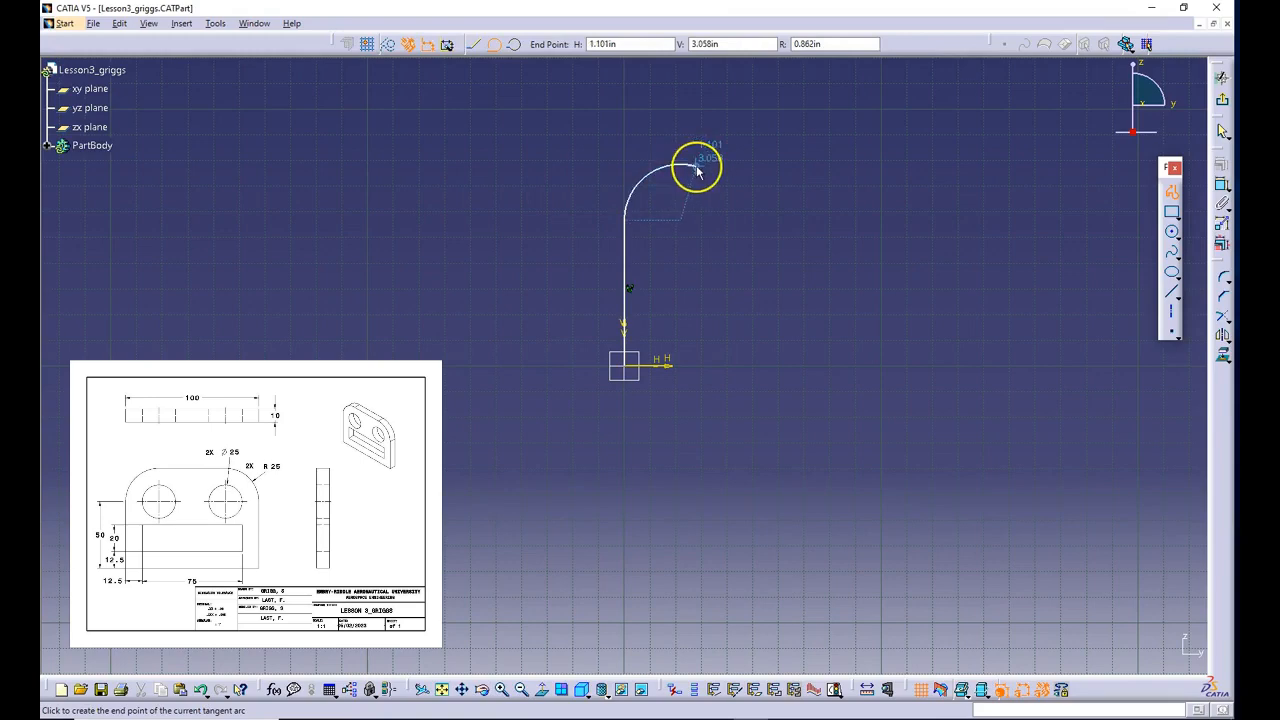
left_click(682, 168)
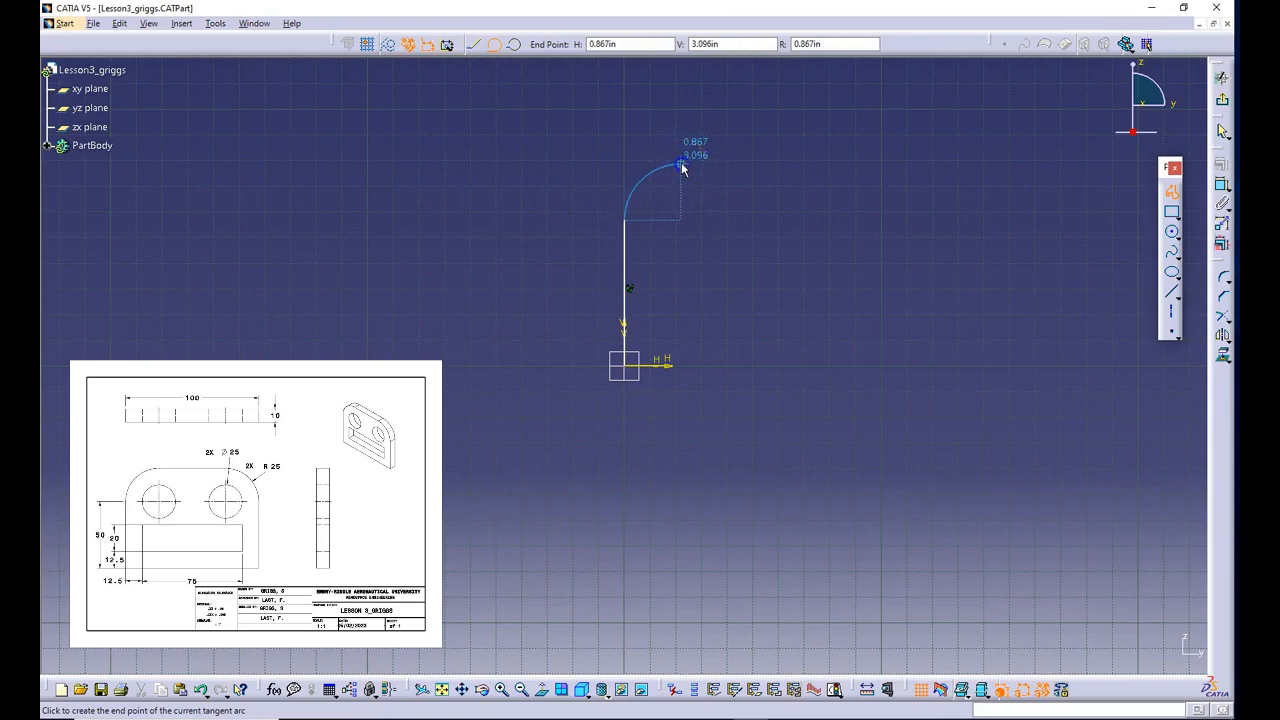
left_click(682, 168)
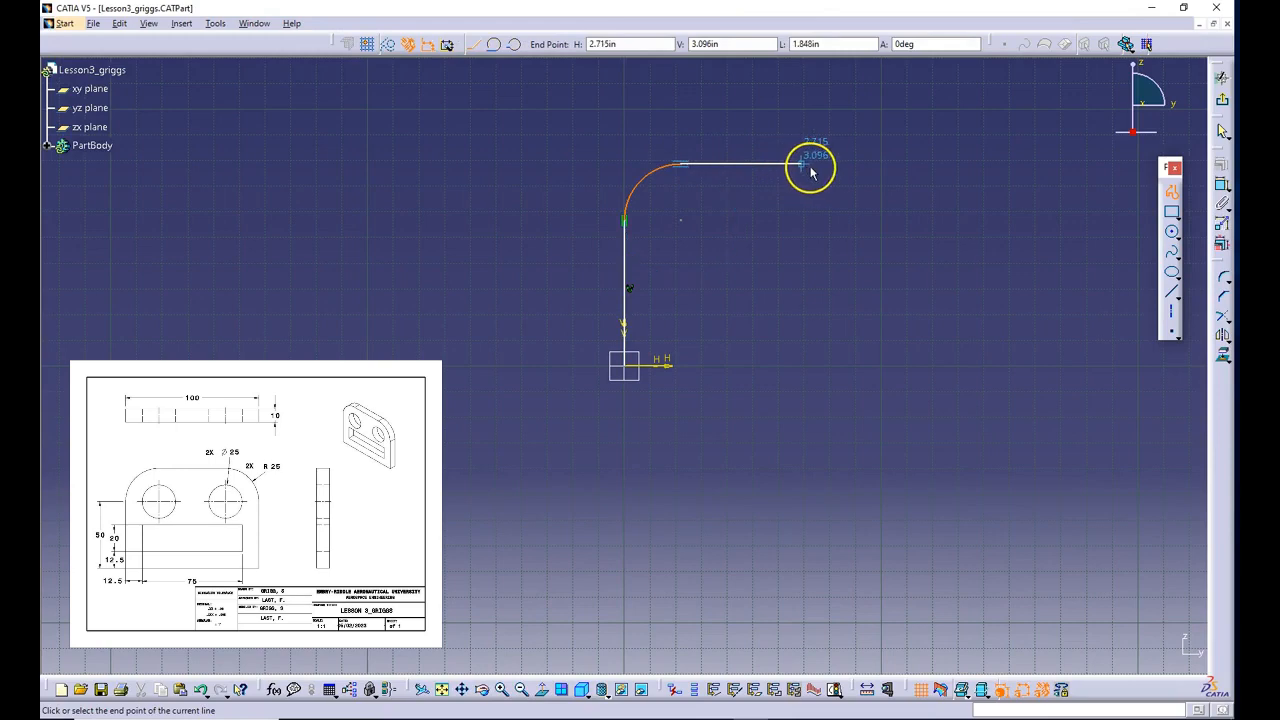
- Complete the closed profile, about 3.71 in wide, with a horizontal top line, a matching tangent corner arc, a vertical side and a base line to the origin
left_click(808, 166)
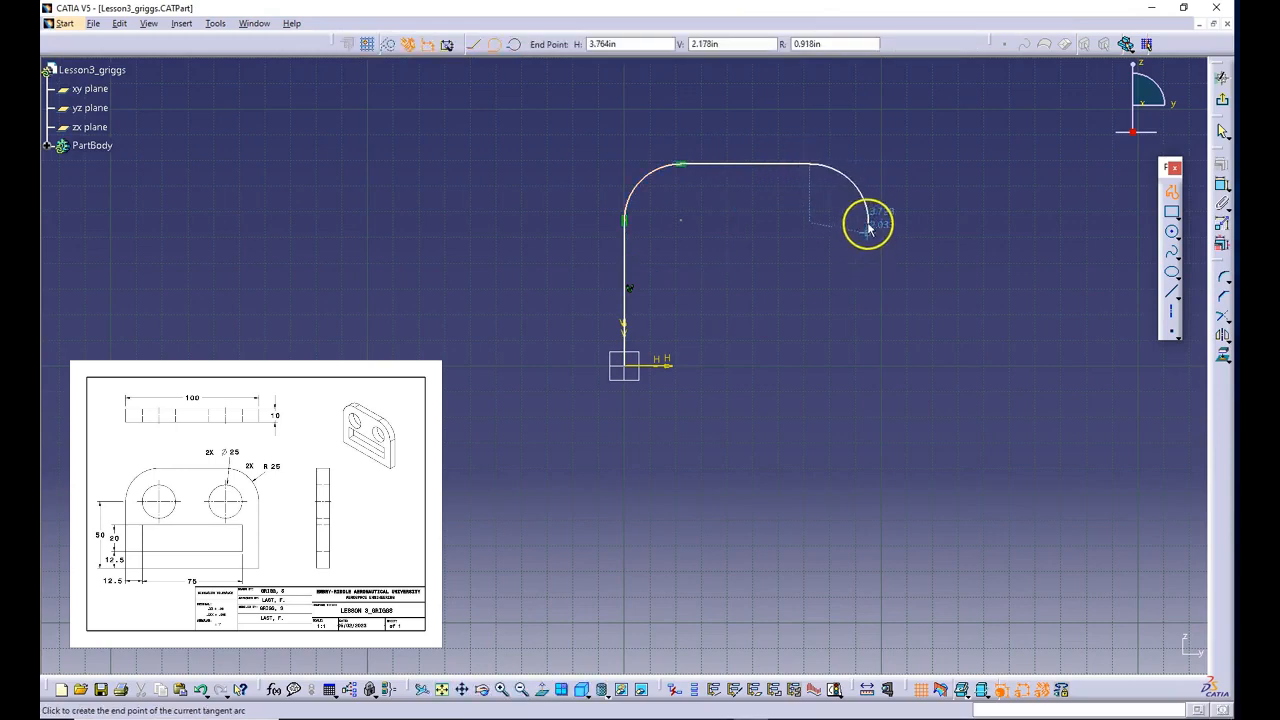
left_click(868, 228)
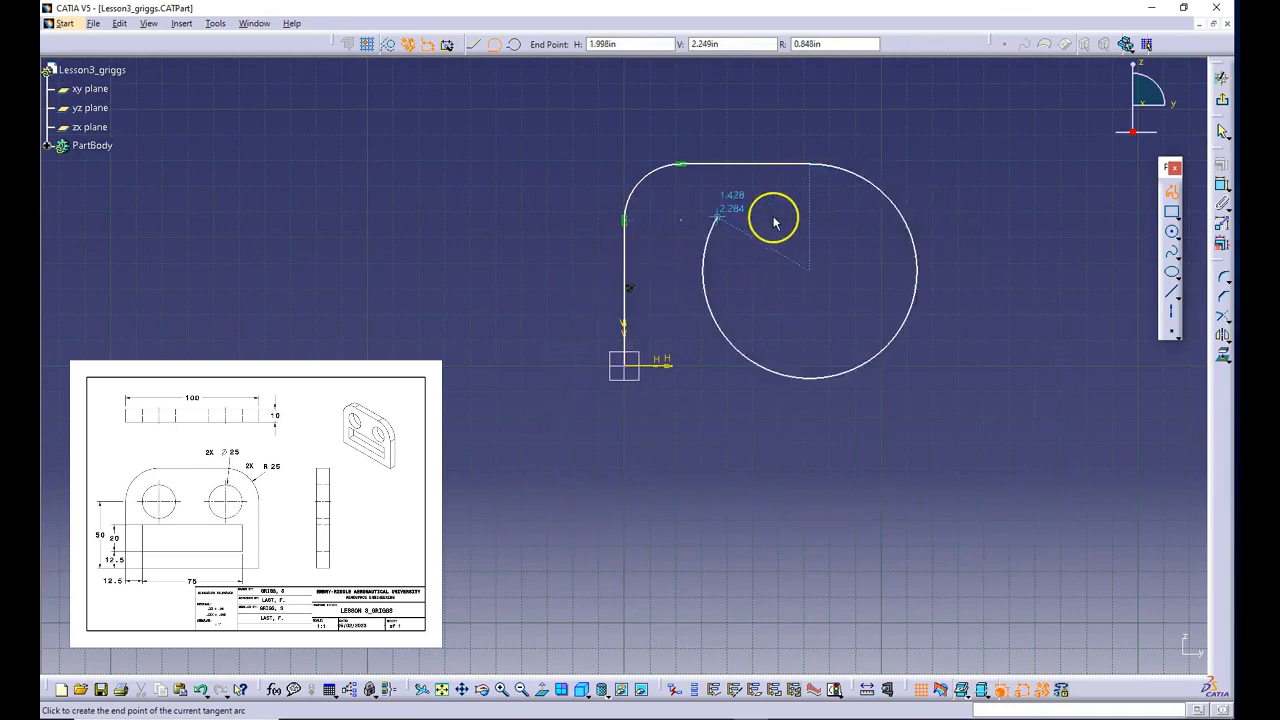
left_click(866, 218)
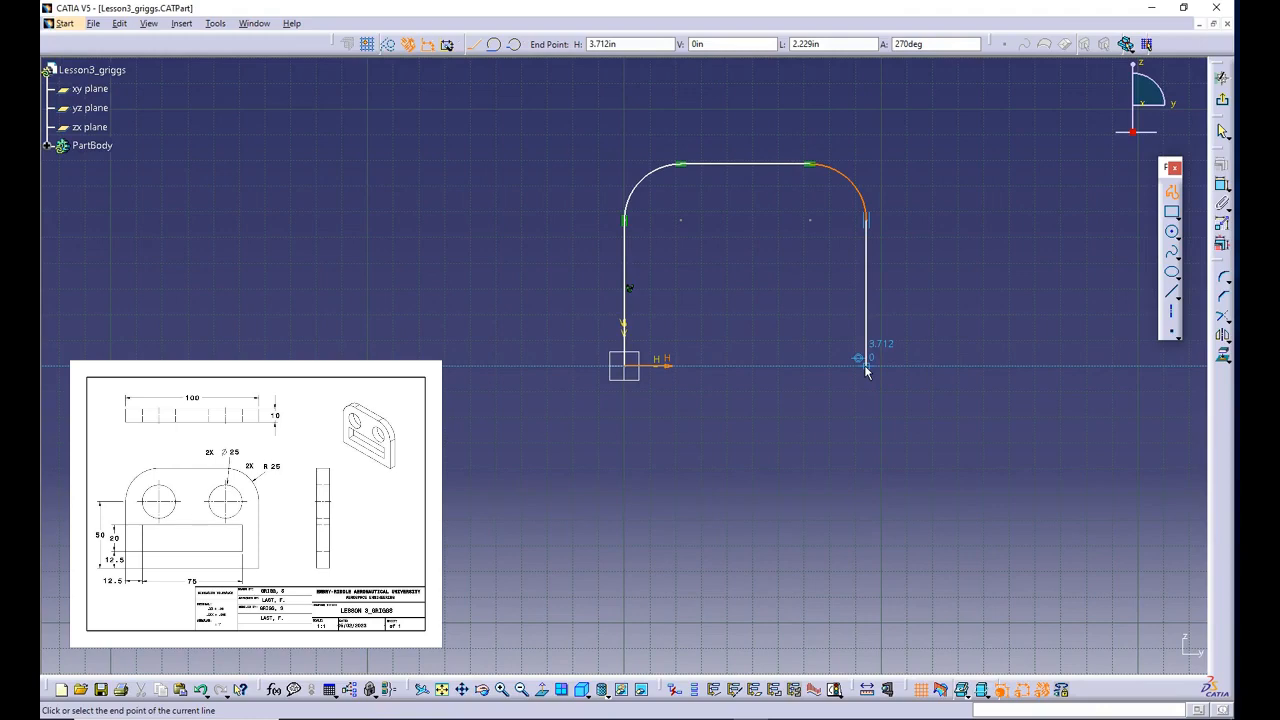
left_click(866, 368)
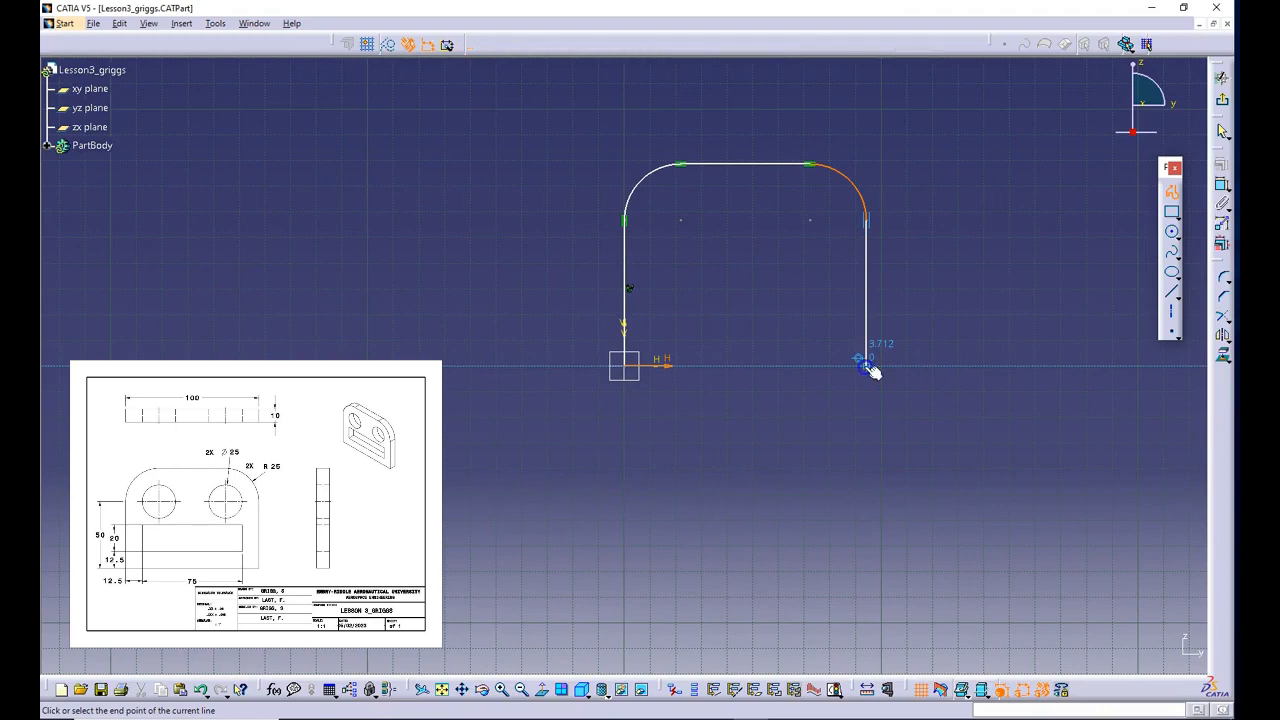
left_click(628, 366)
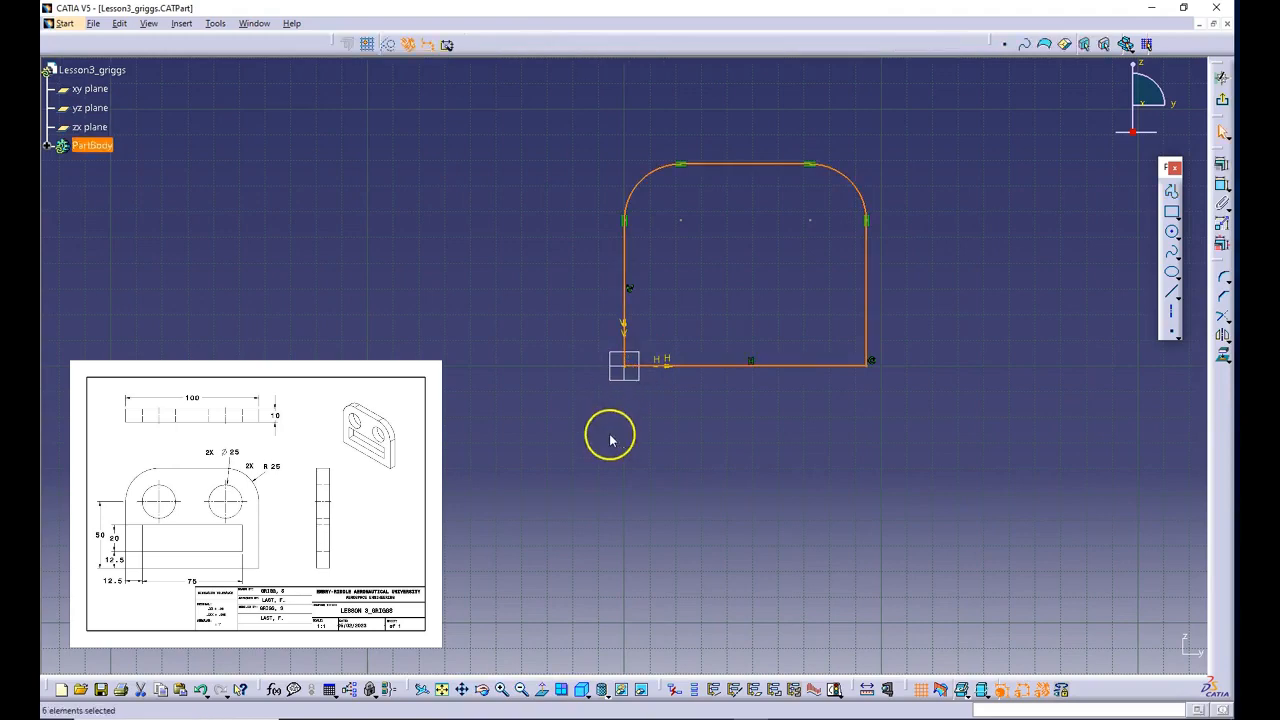
left_click(792, 403)
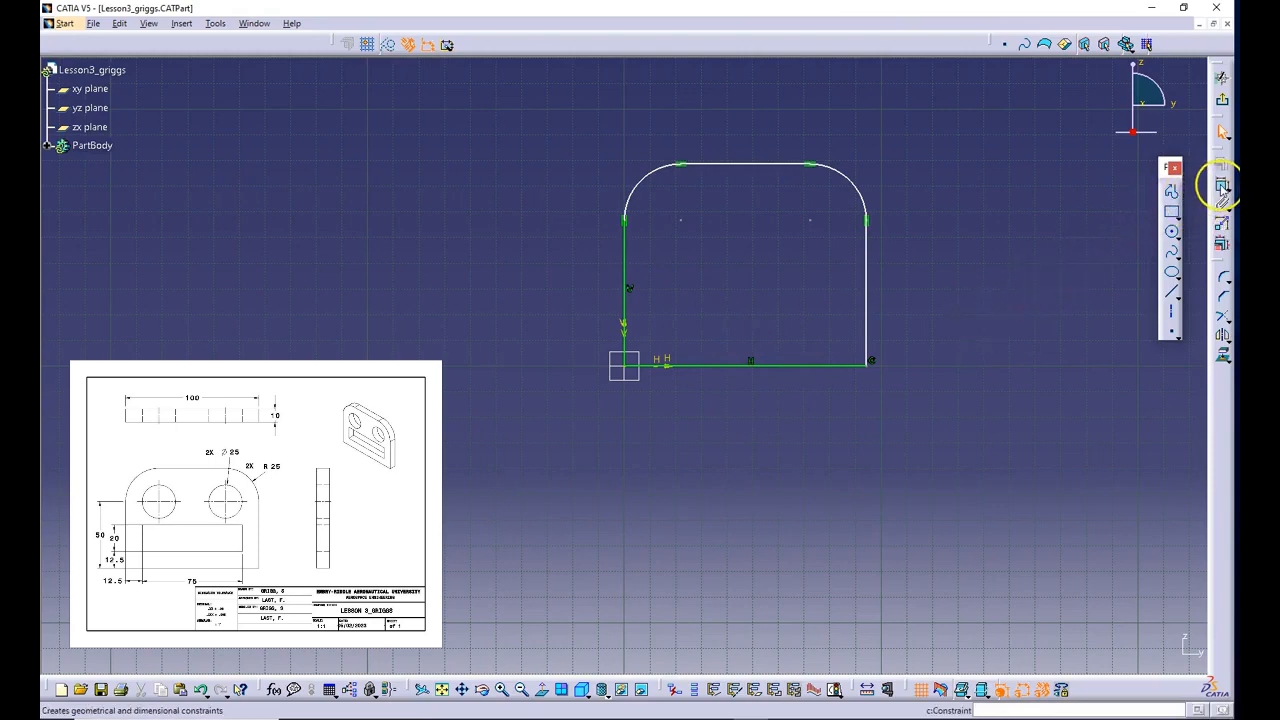
- Undock the constraint tools beside the sketch and dimension the length of the profile's bottom line, placing the dimension below it
left_click_drag(1222, 155, 1125, 170)
left_click(1122, 208)
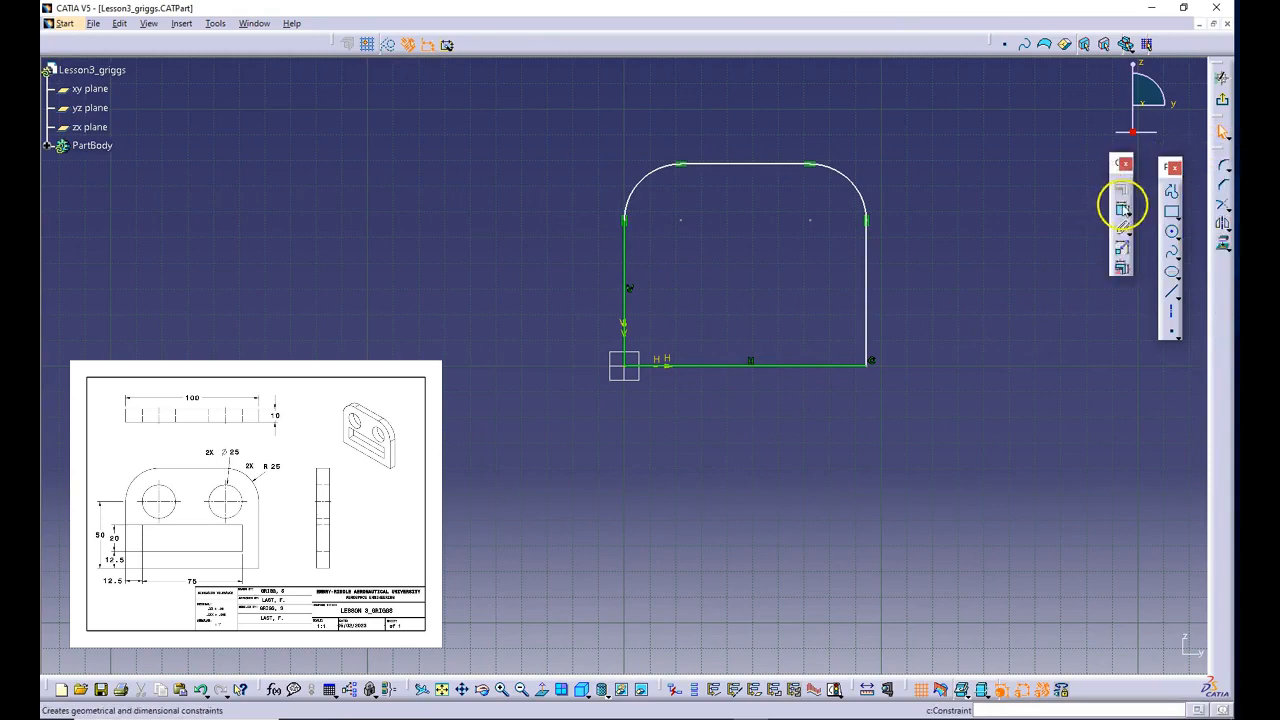
left_click(1124, 212)
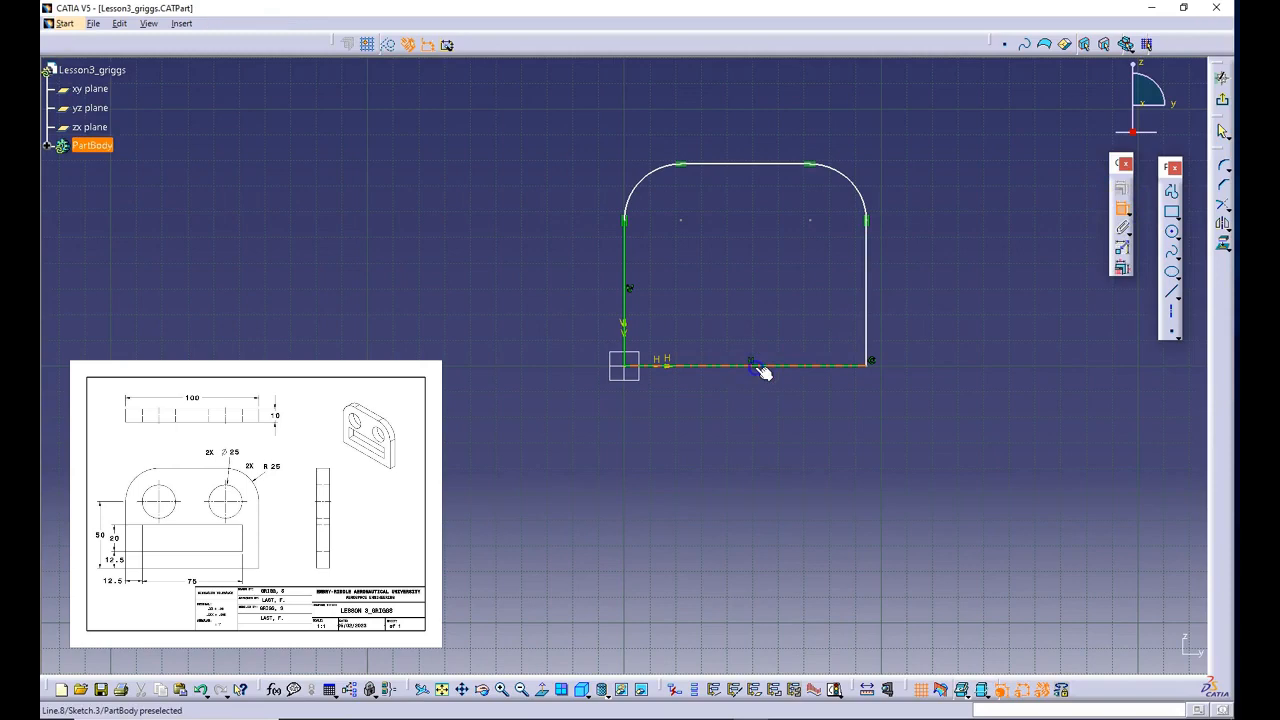
left_click(761, 412)
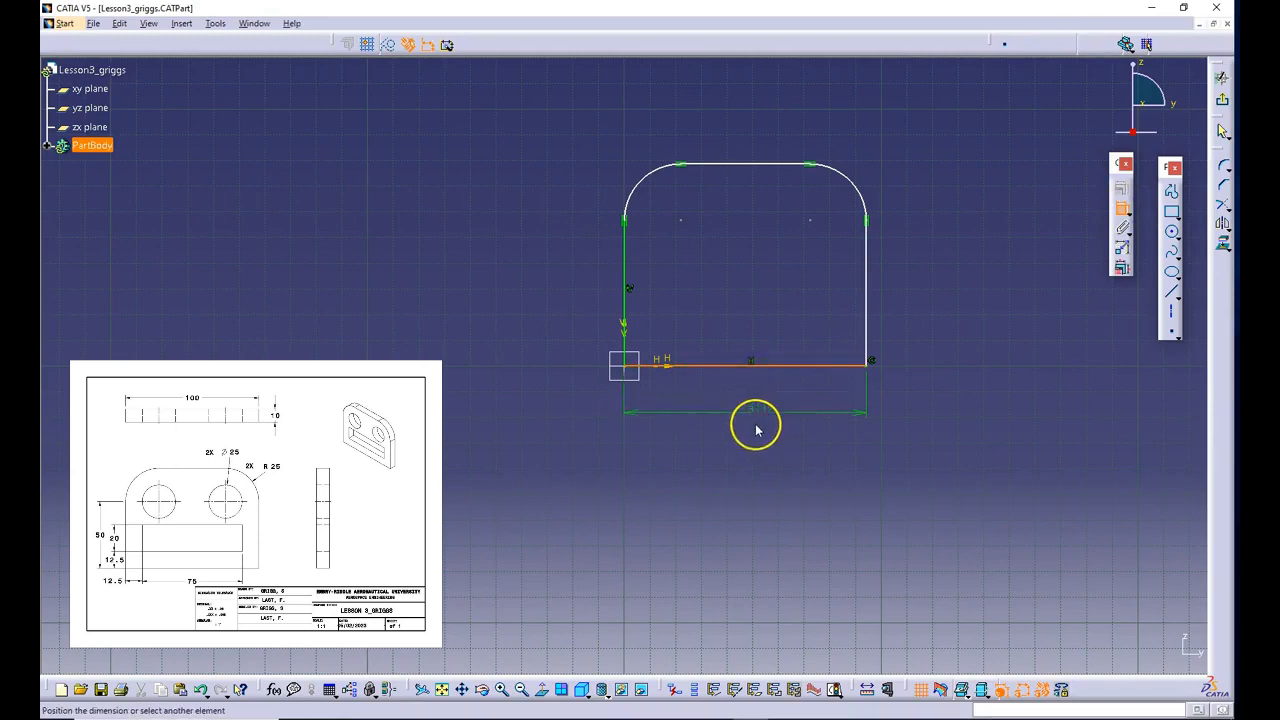
left_click(753, 424)
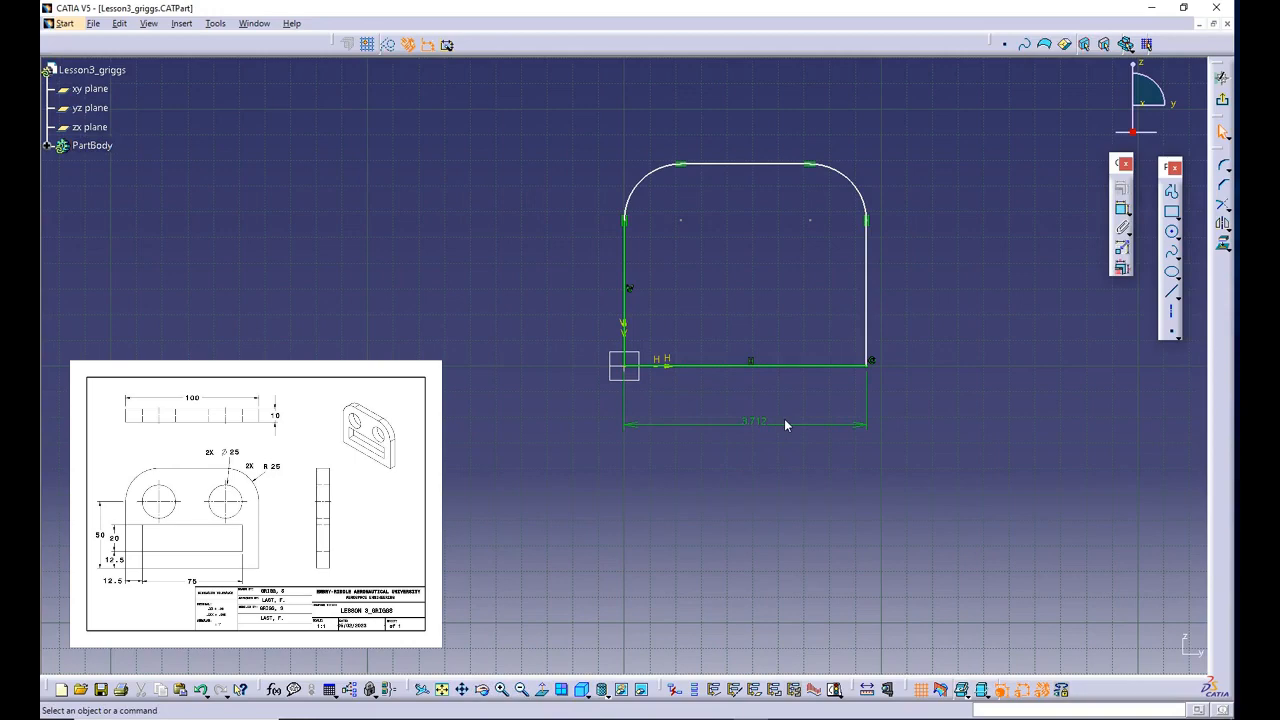
left_click(766, 424)
- Change the length unit in the general Parameters and Measure options to Millimeter (mm)
left_click(215, 23)
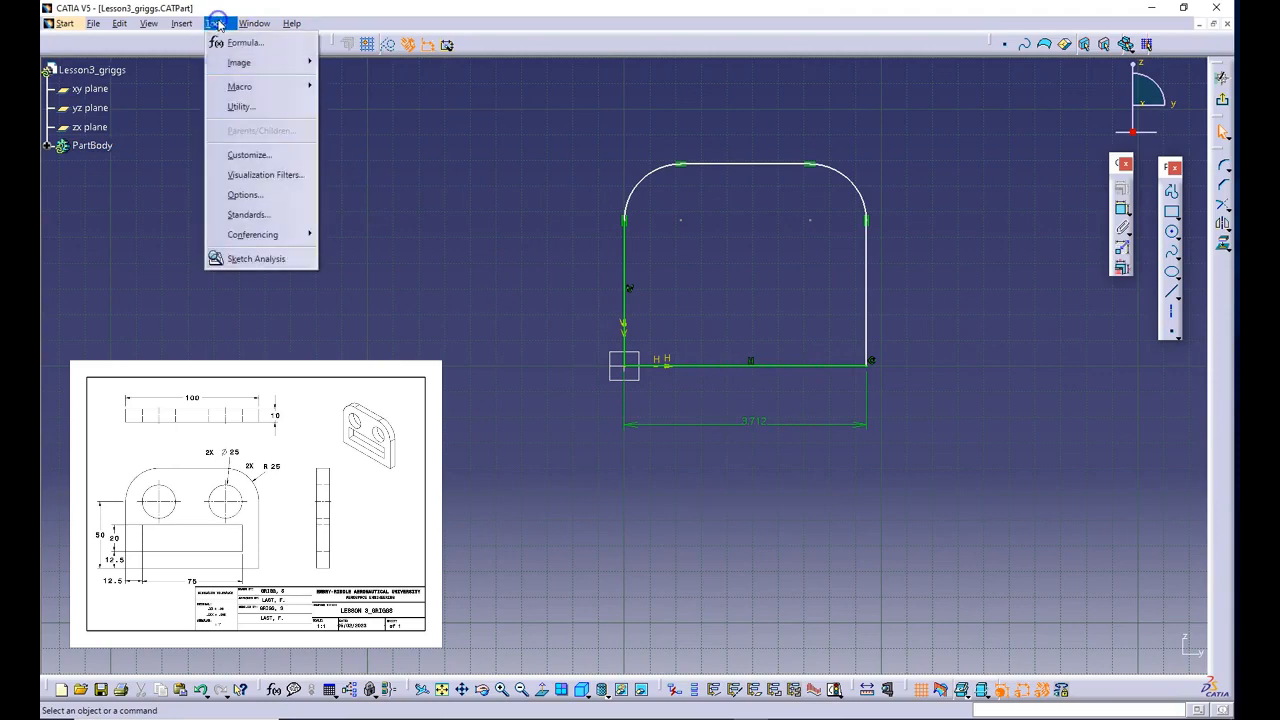
left_click(259, 193)
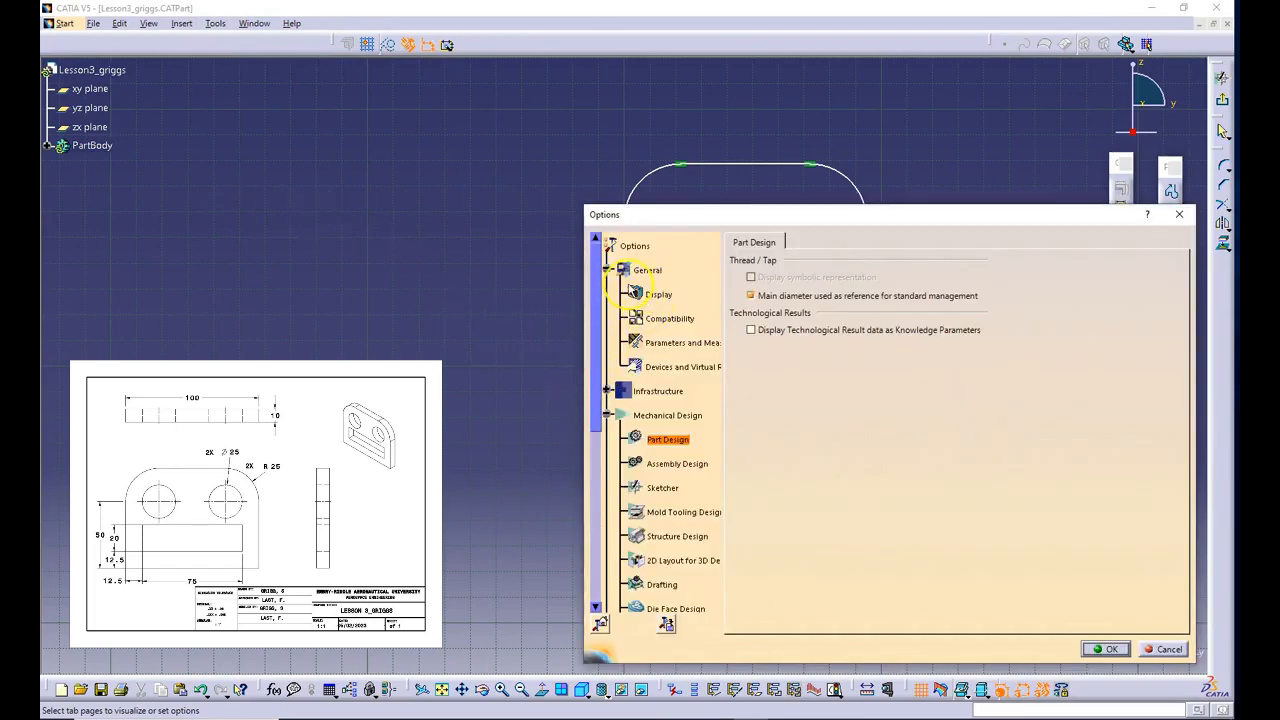
left_click(607, 270)
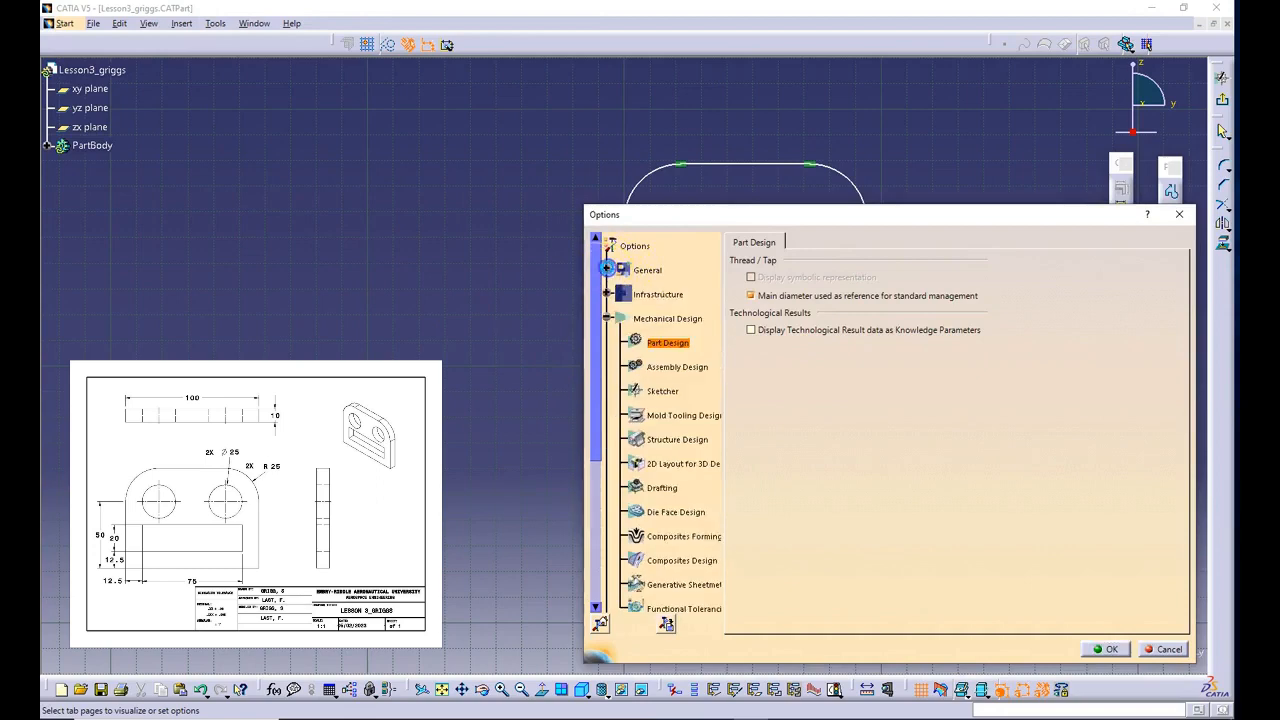
left_click(607, 270)
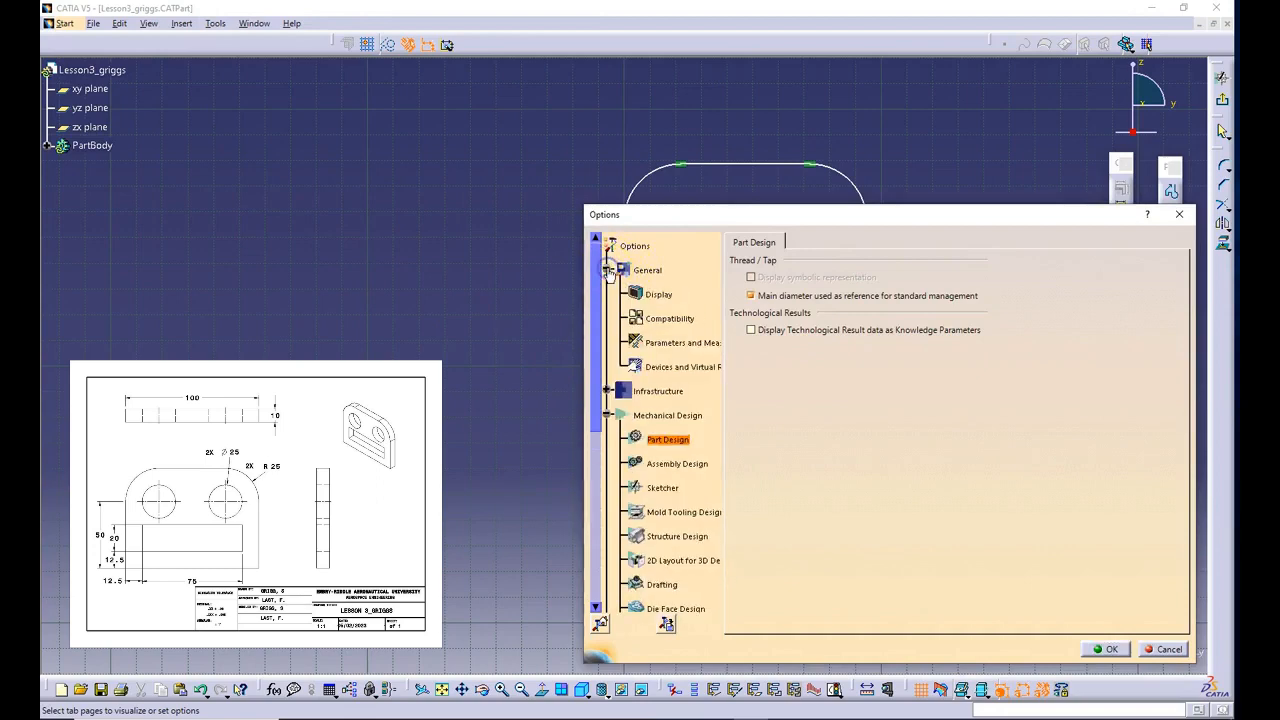
left_click(662, 343)
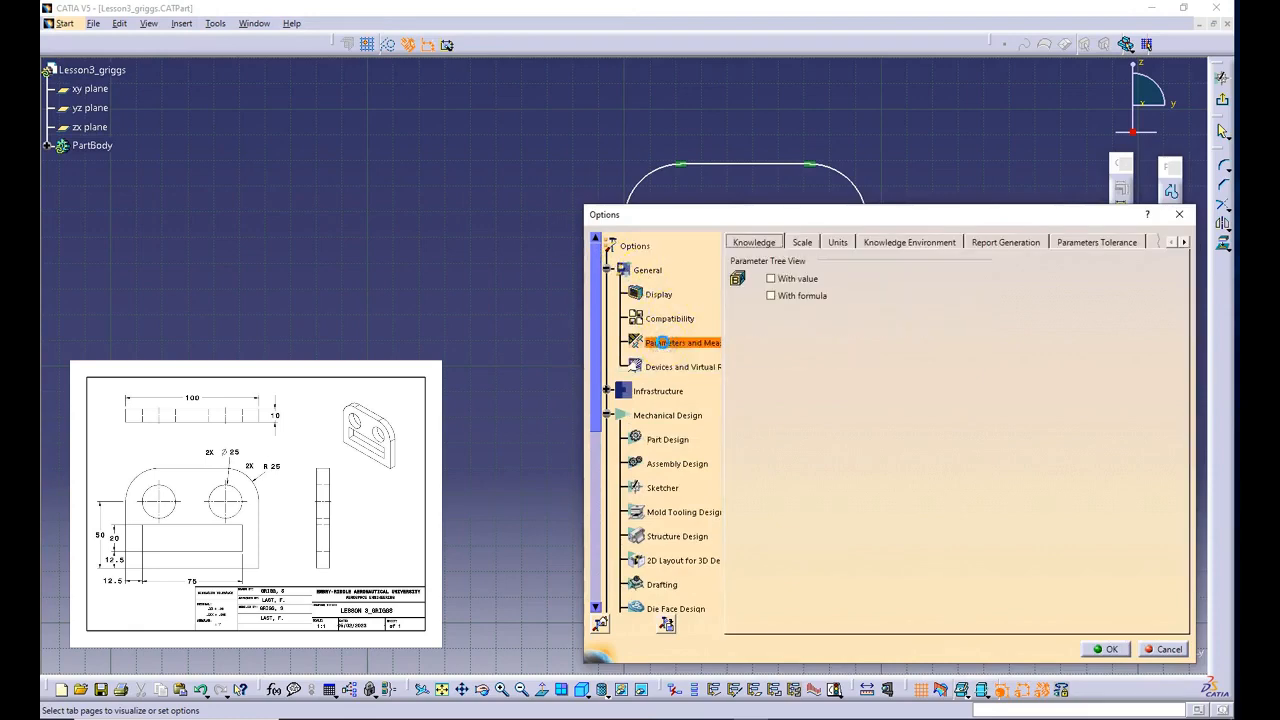
left_click(837, 242)
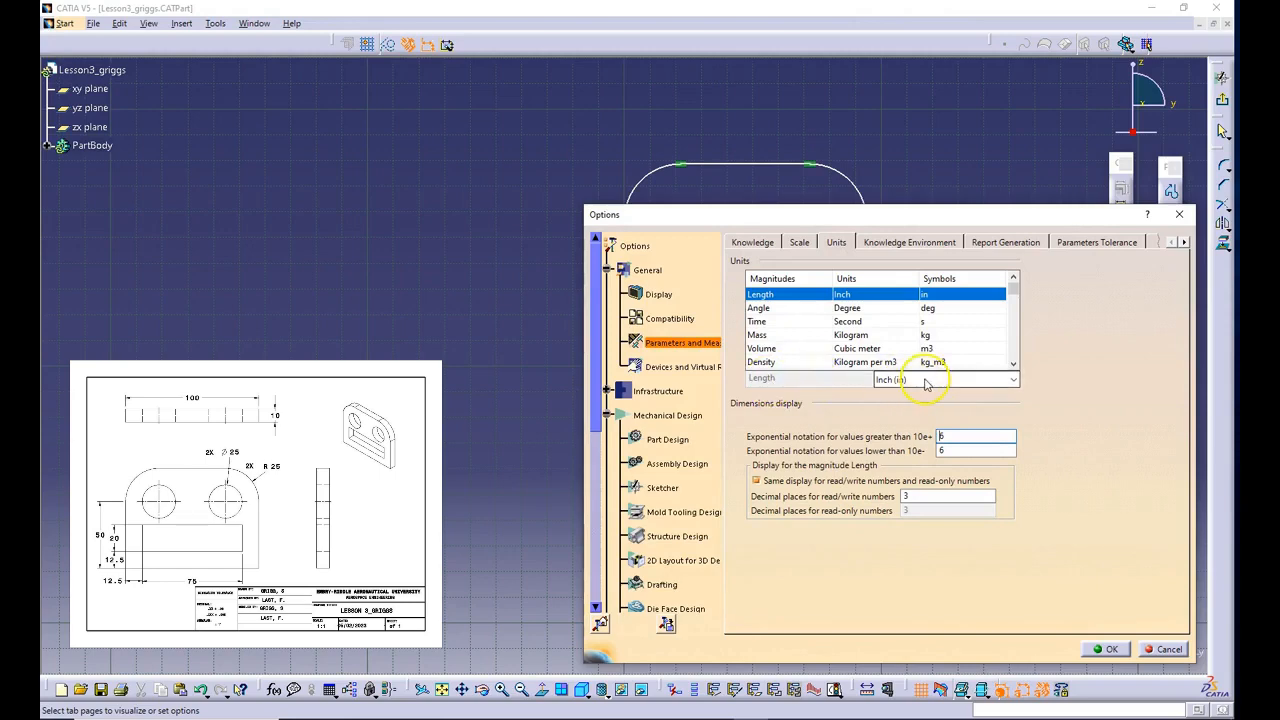
left_click(1013, 380)
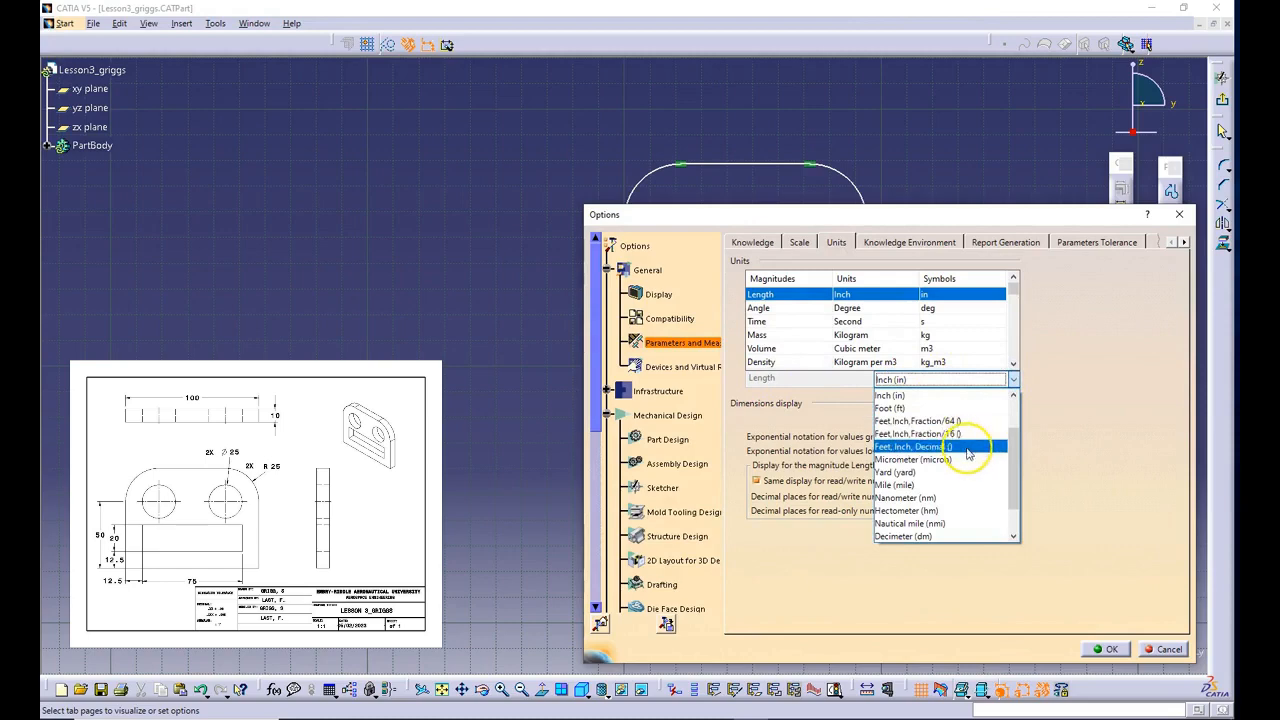
scroll(970, 466, "up", 2)
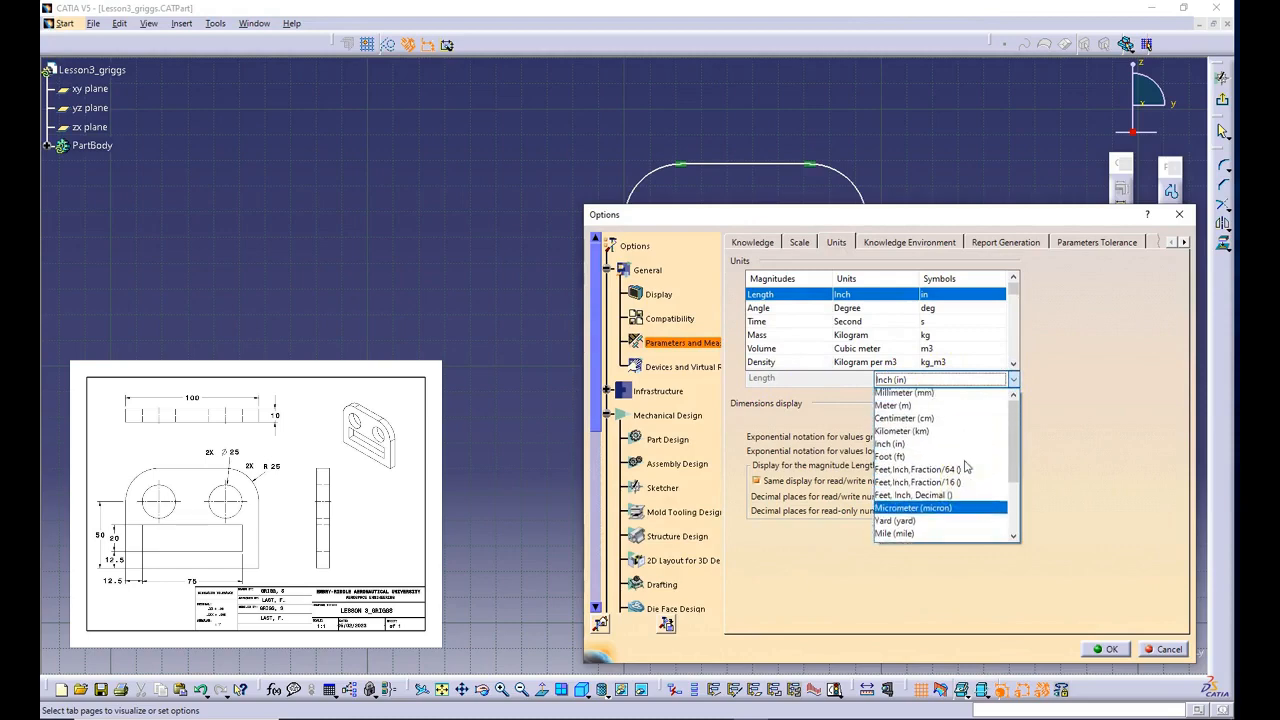
left_click(927, 396)
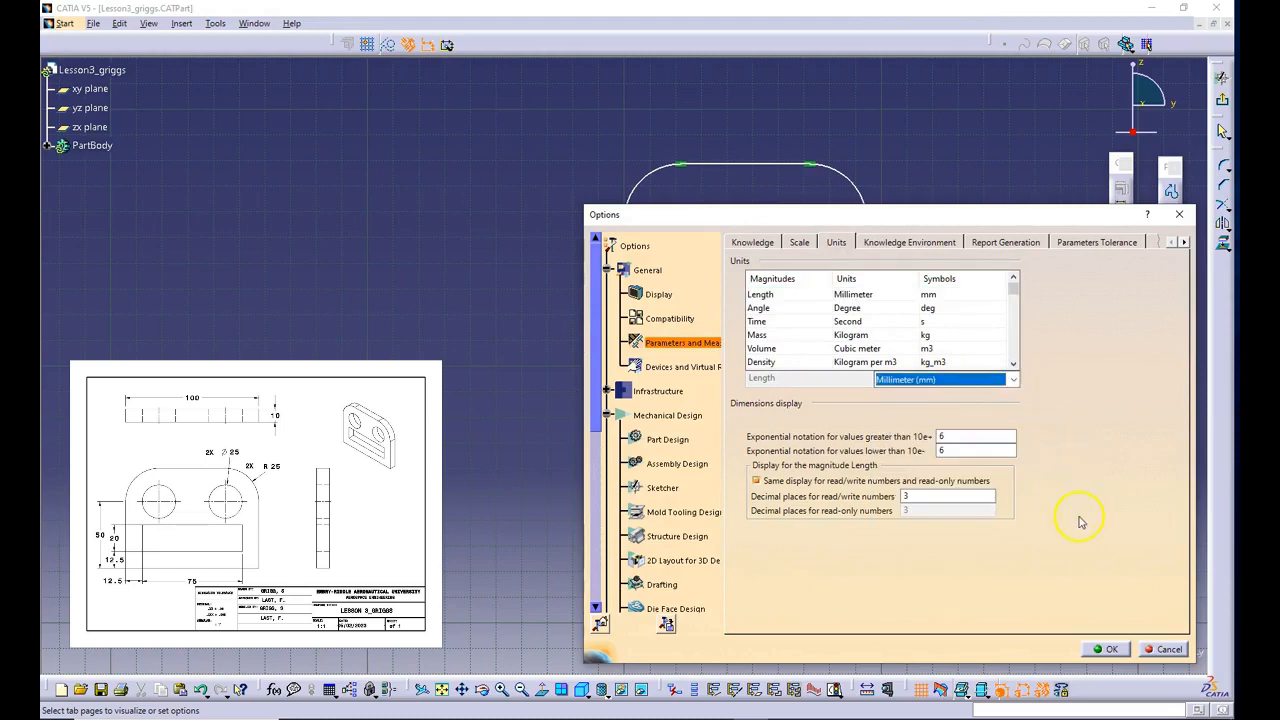
left_click(1100, 650)
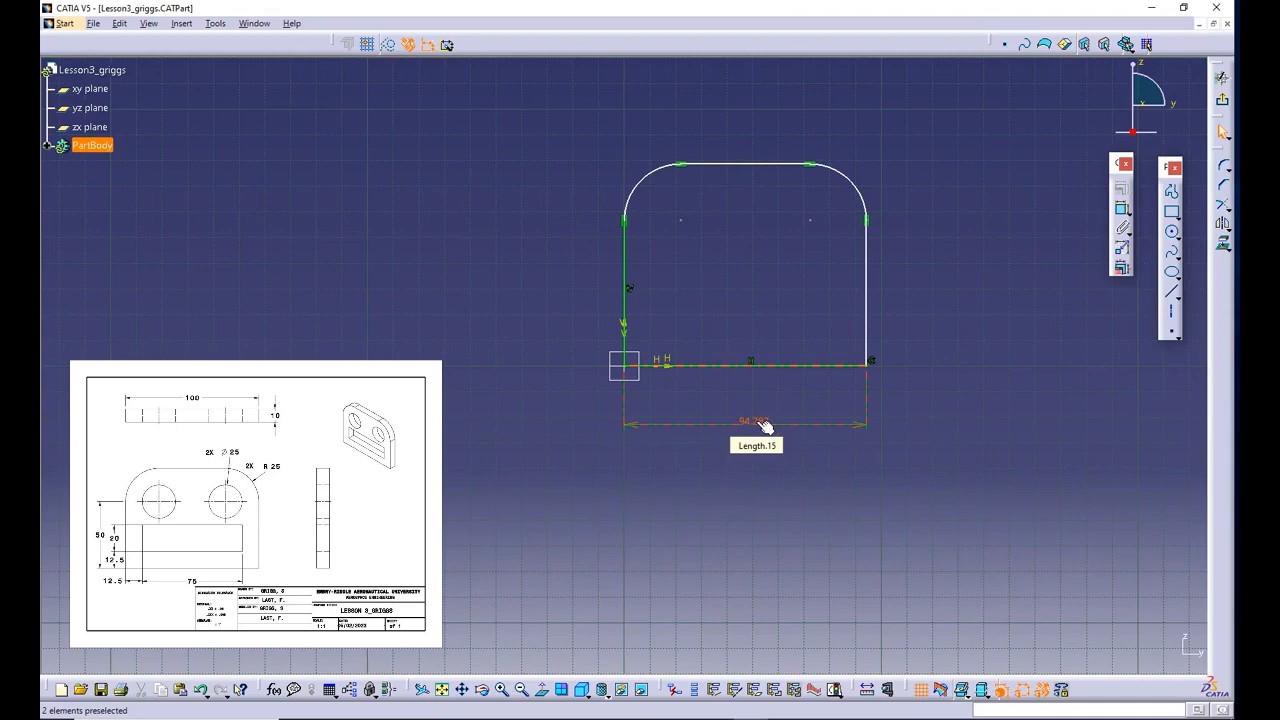
- Set the length of the profile's bottom line to 100 mm
double_click(758, 423)
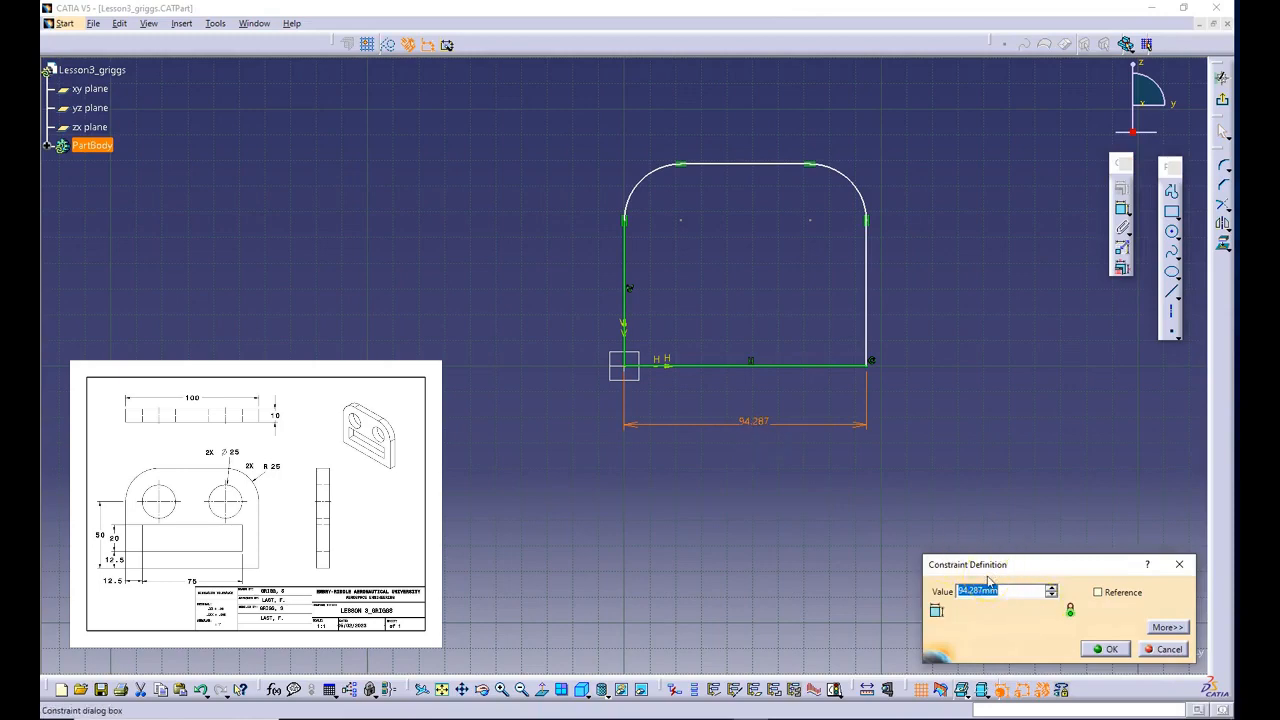
type("100")
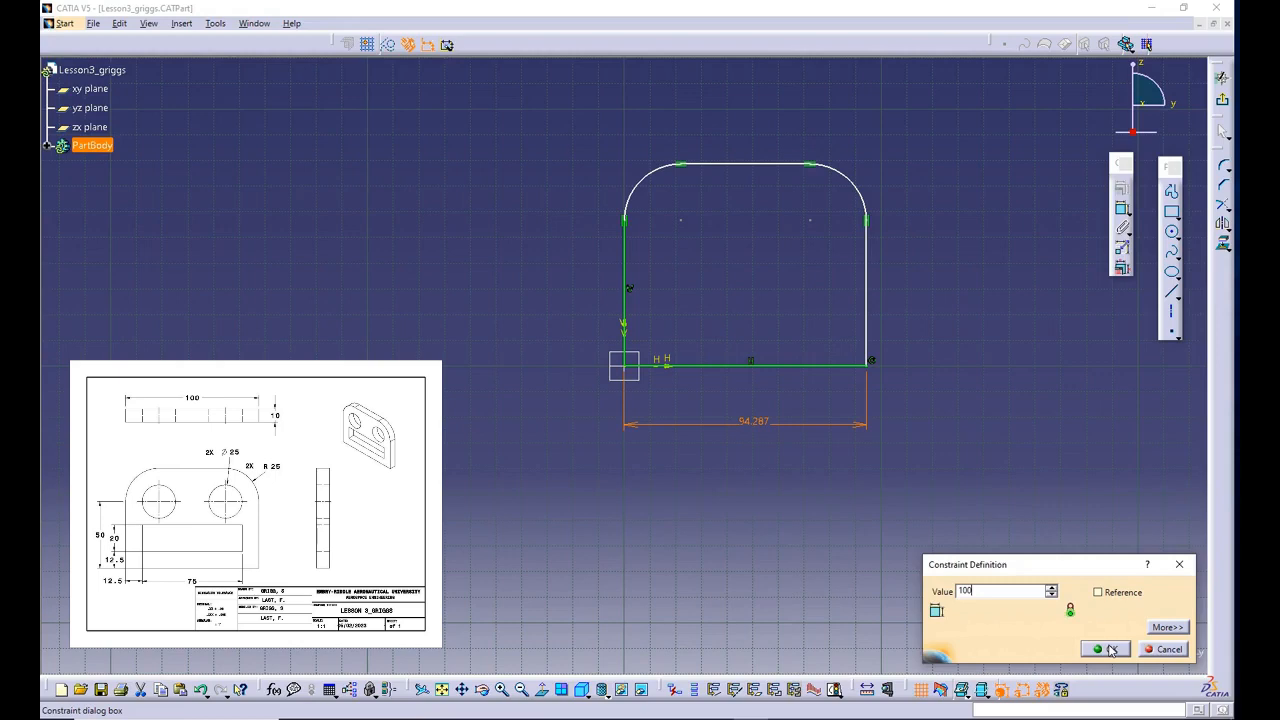
left_click(1112, 650)
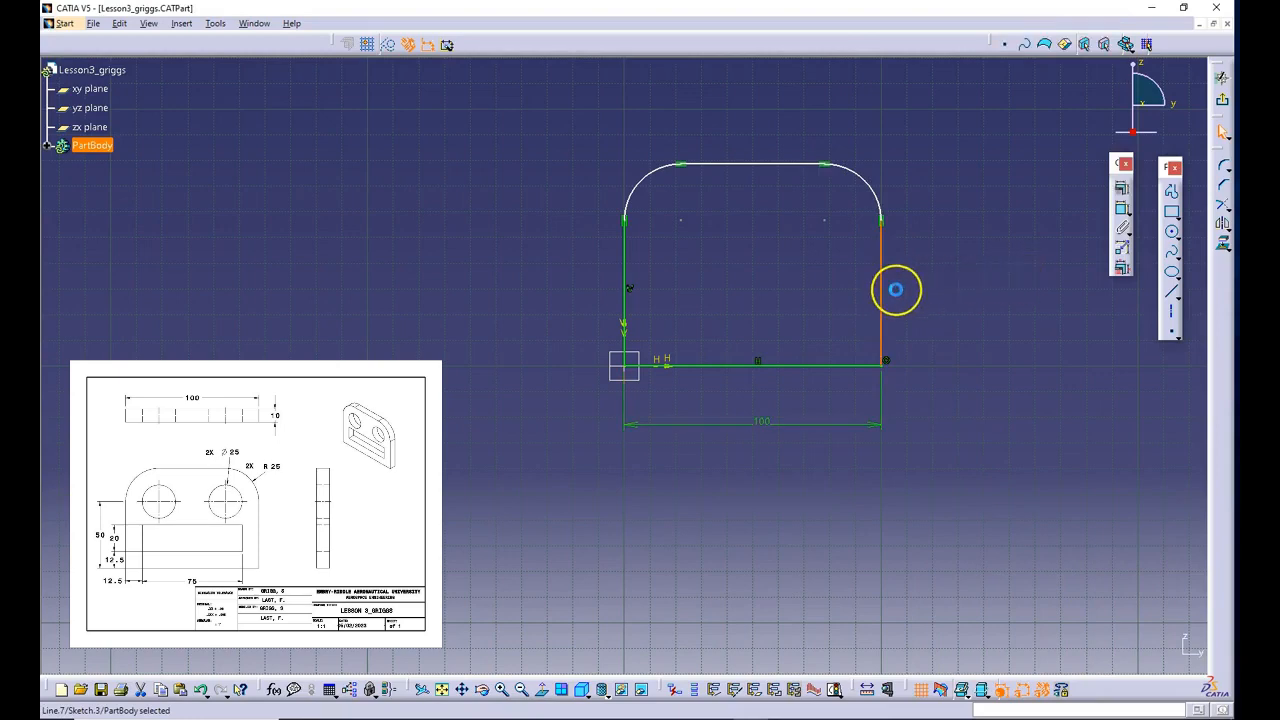
- Dimension the length of the profile's right vertical line, placing the dimension outside the profile
left_click(886, 292)
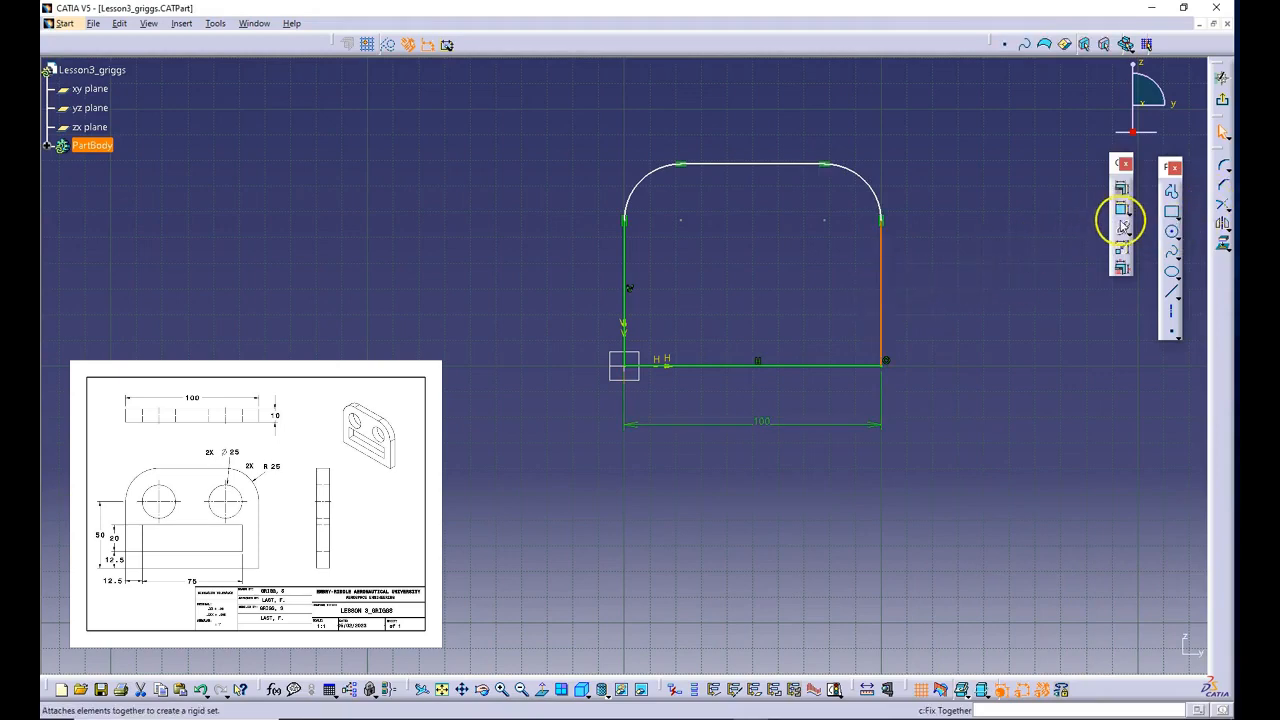
left_click(1124, 210)
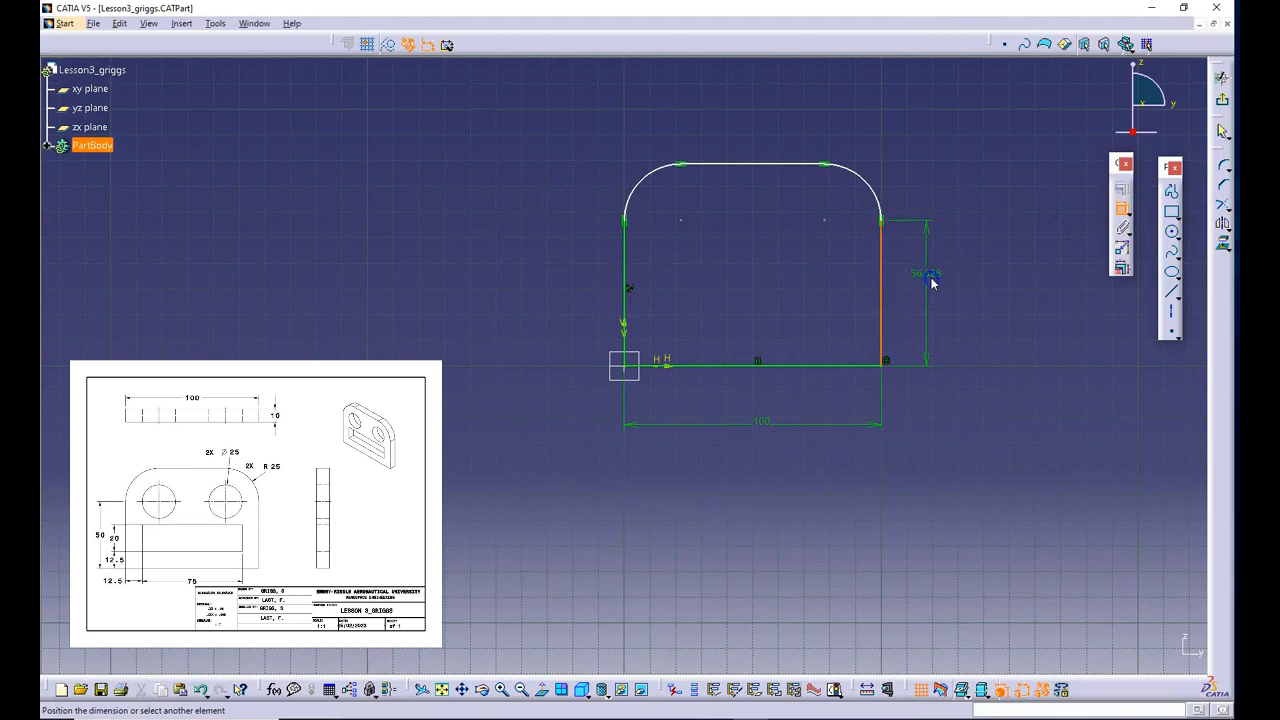
left_click(931, 275)
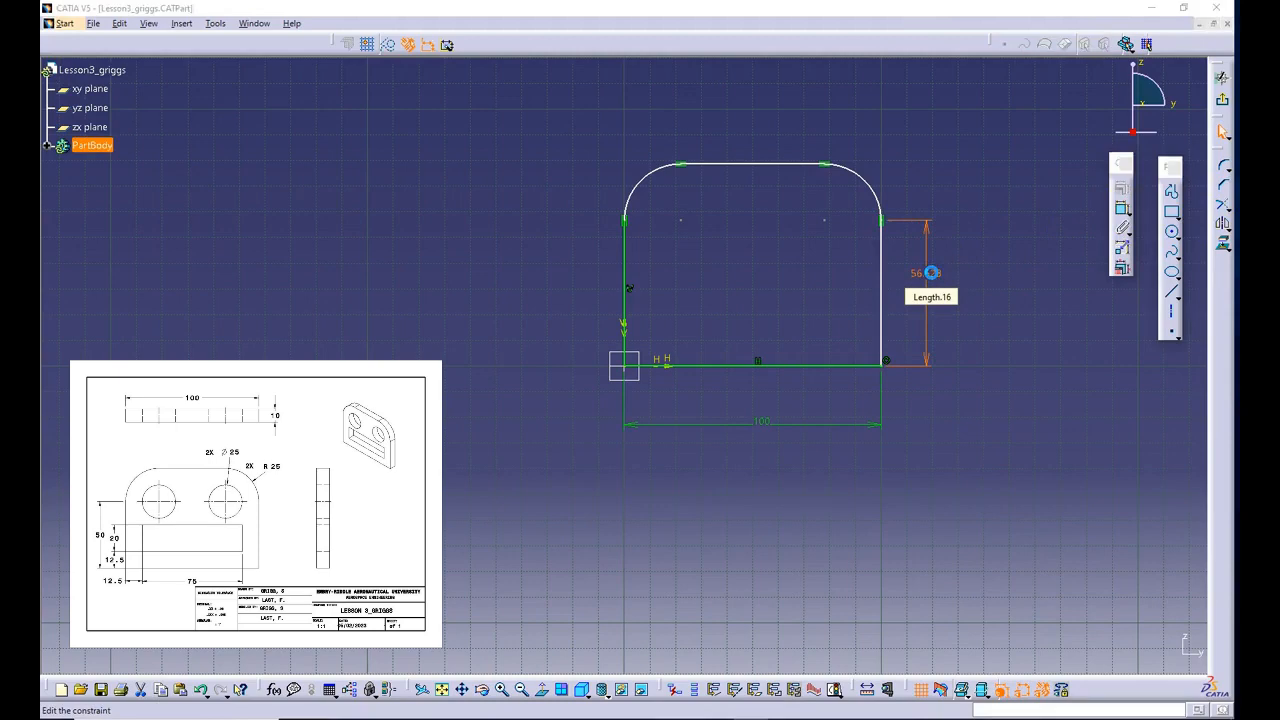
- Set the length of the right vertical line to 2in, entering the inch unit explicitly
double_click(931, 273)
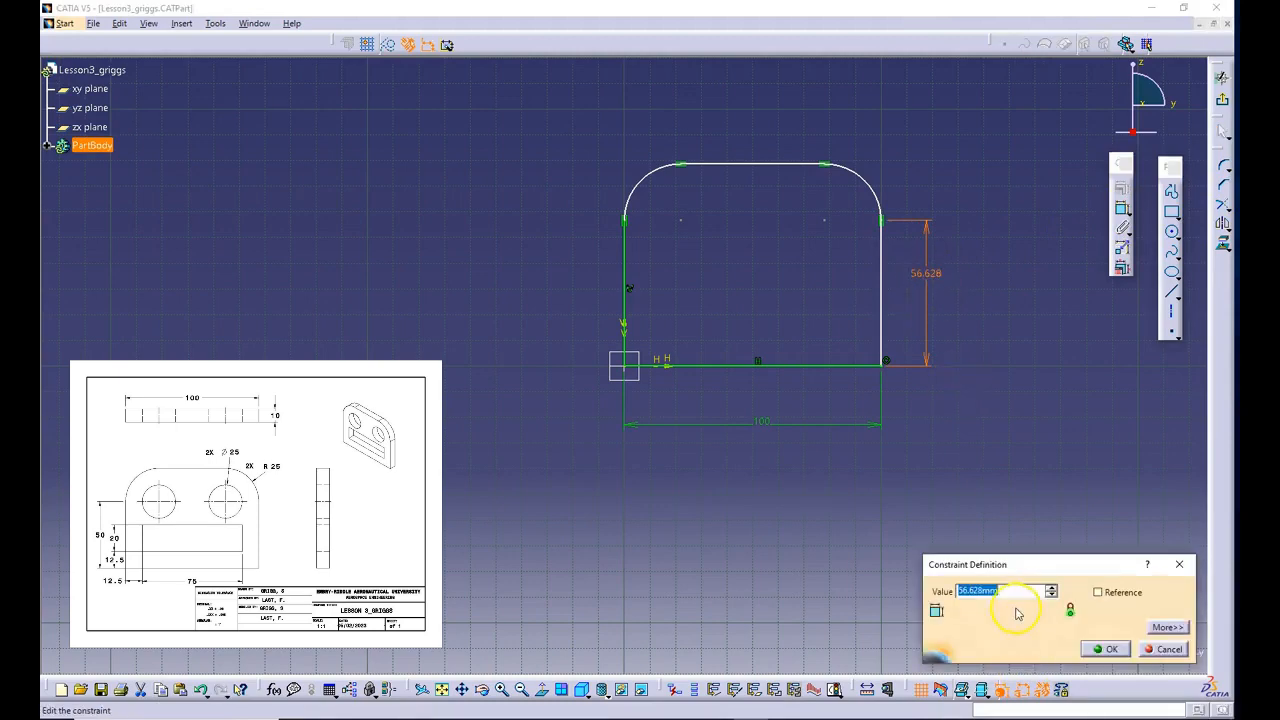
type("2")
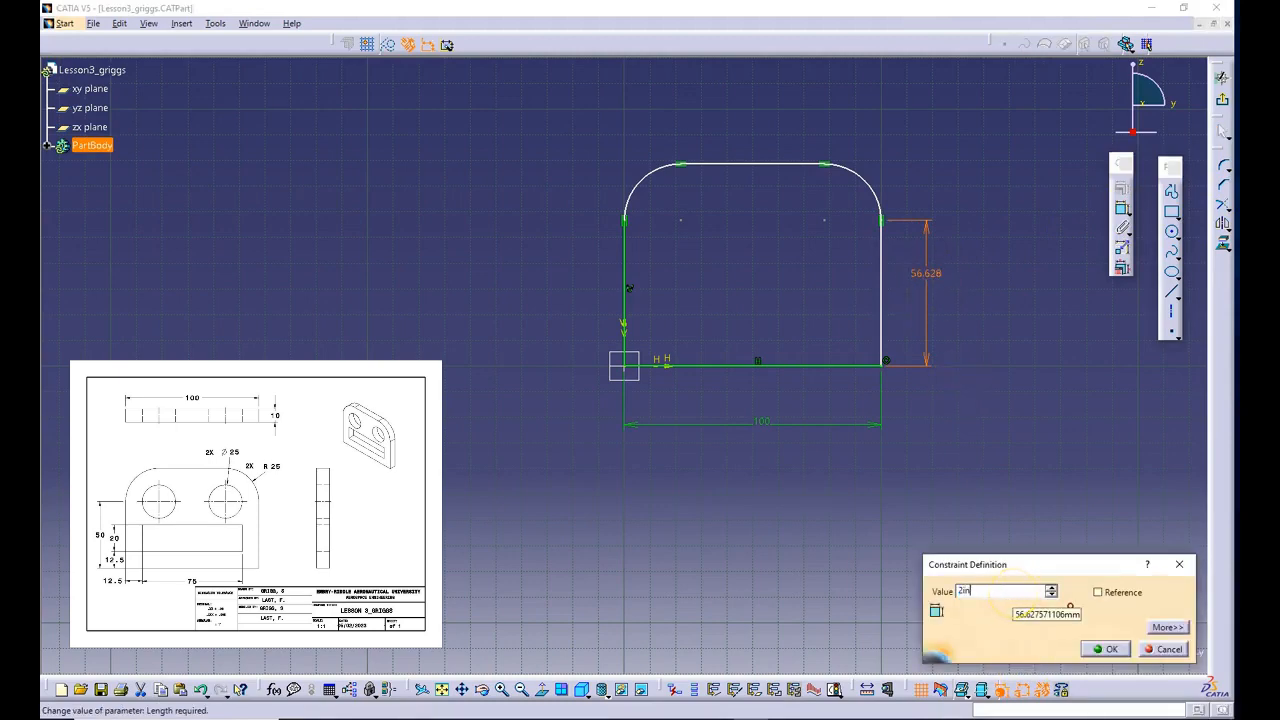
type("in")
left_click(1105, 649)
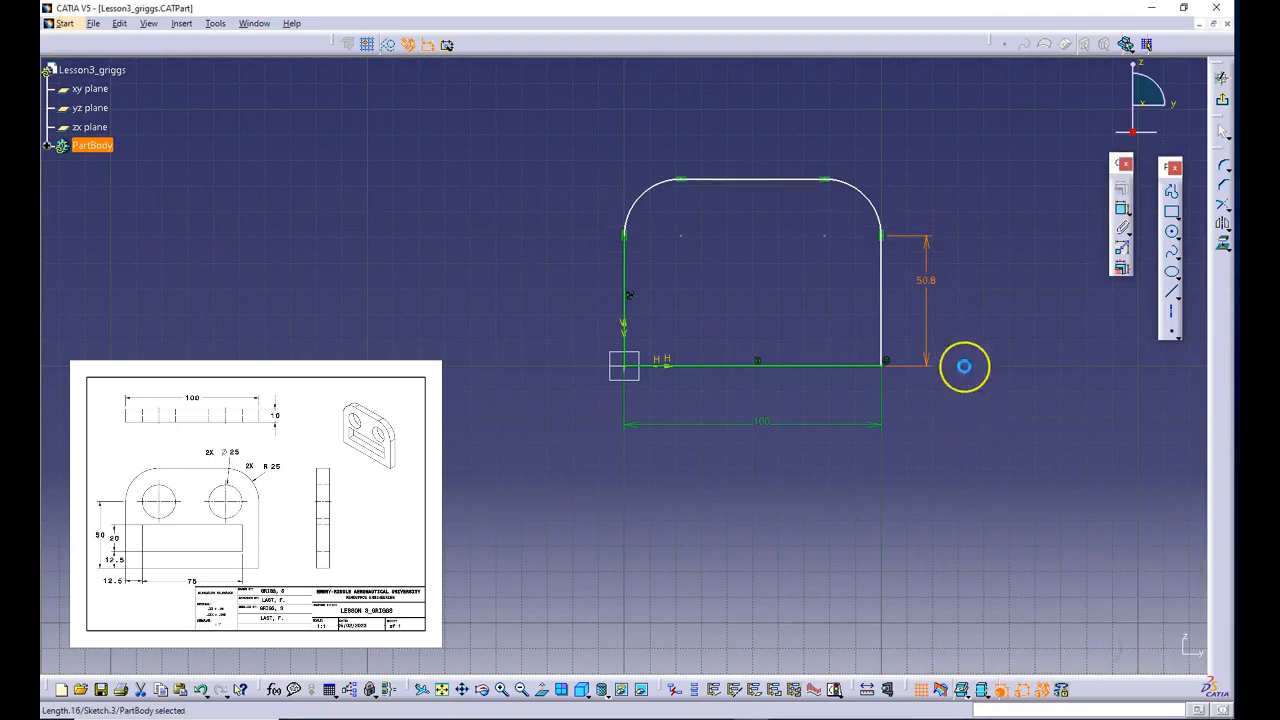
- Set the length of the right vertical line to 50 mm
double_click(926, 285)
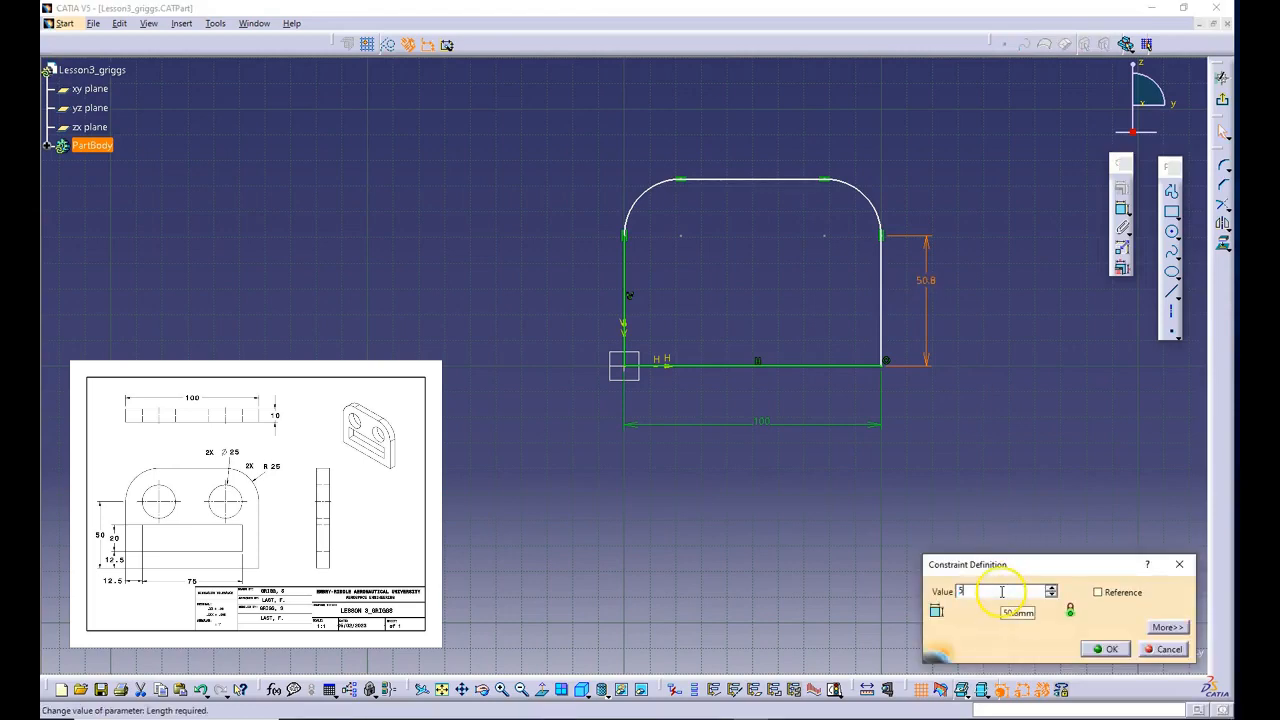
left_click(1104, 649)
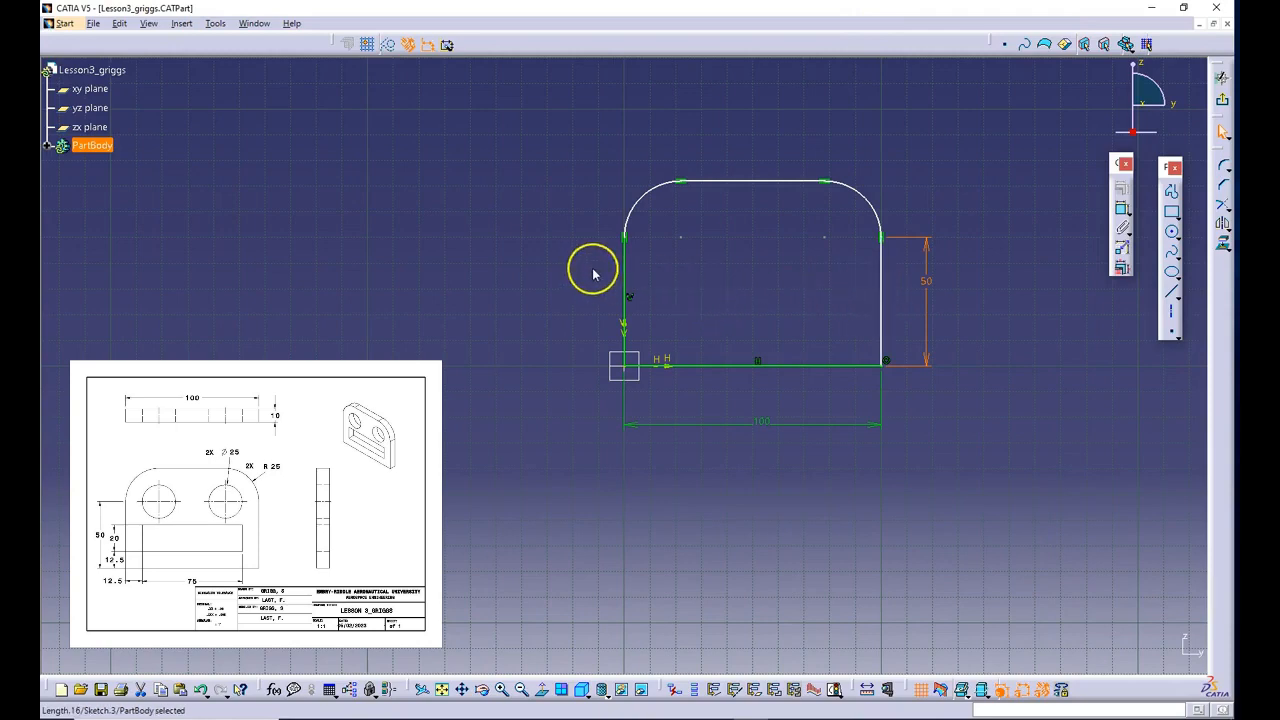
- Try moving the right vertical line inward to test its remaining freedom, and undo the change
left_click(880, 292)
mouse_move(885, 284)
left_mouse_down()
mouse_move(874, 212)
mouse_move(826, 220)
left_mouse_up()
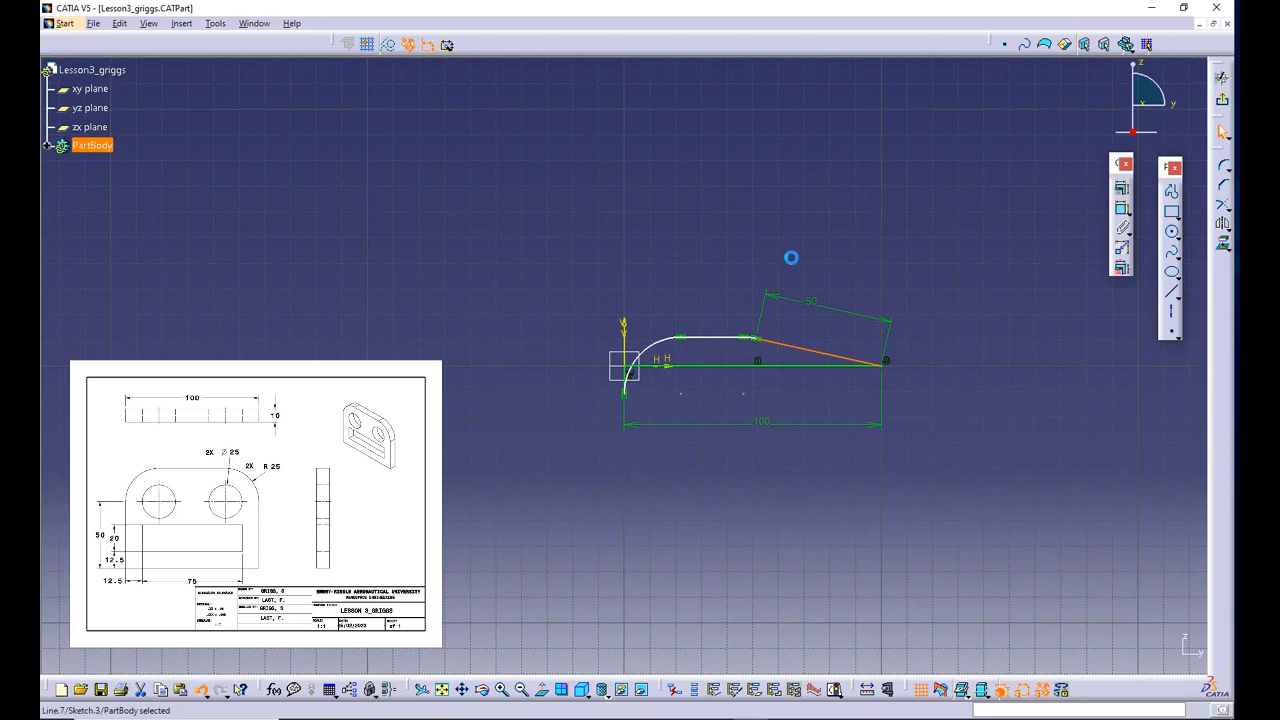
key("ctrl+z")
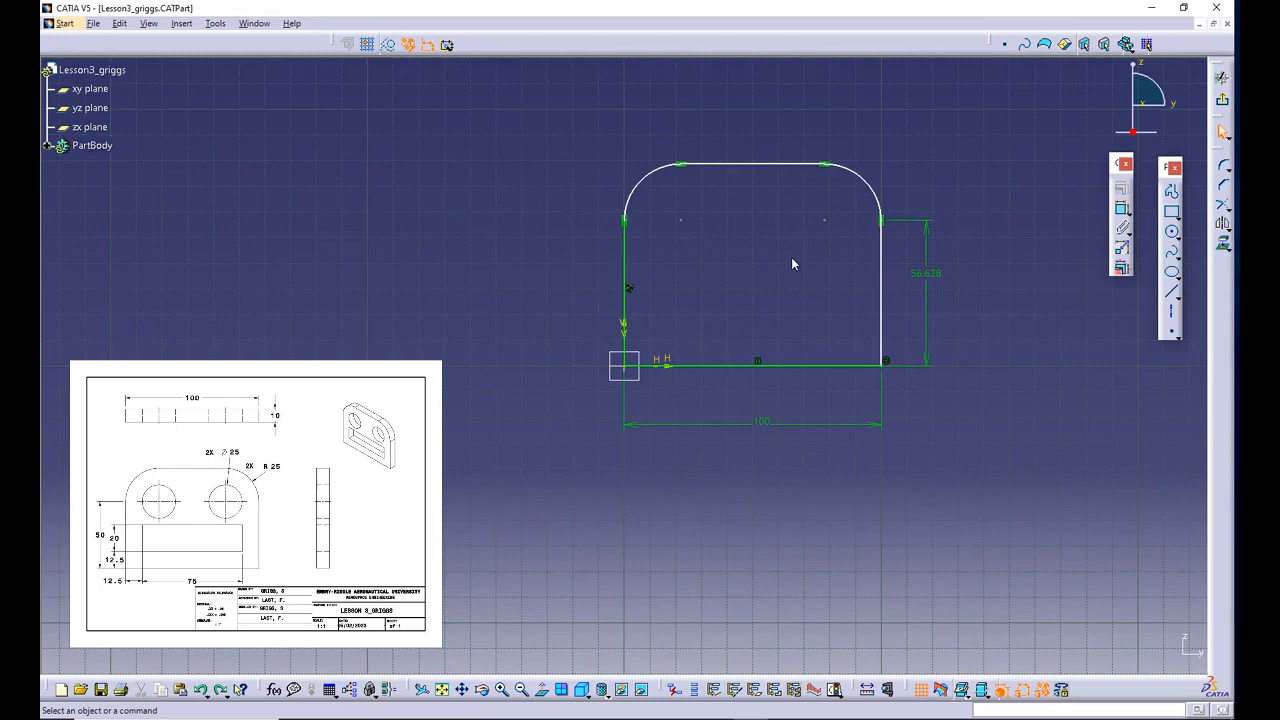
- Set the length of the right vertical line to 50 mm again
left_click(929, 273)
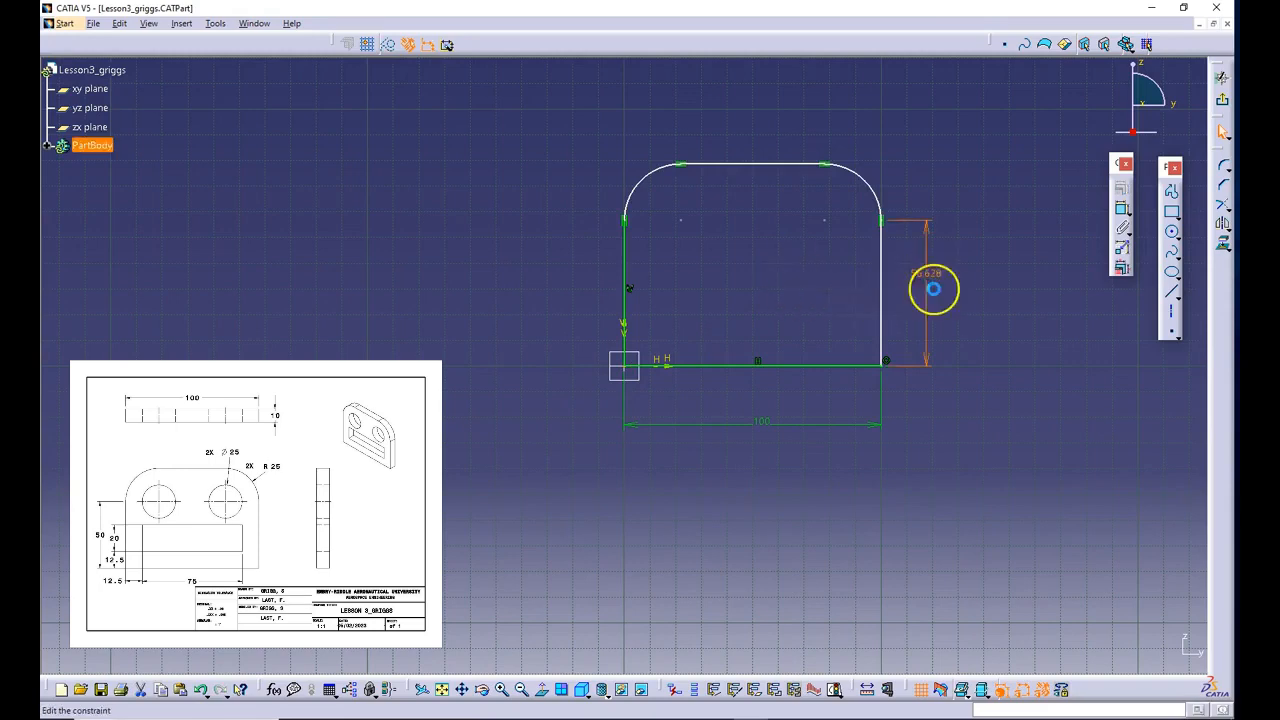
double_click(928, 278)
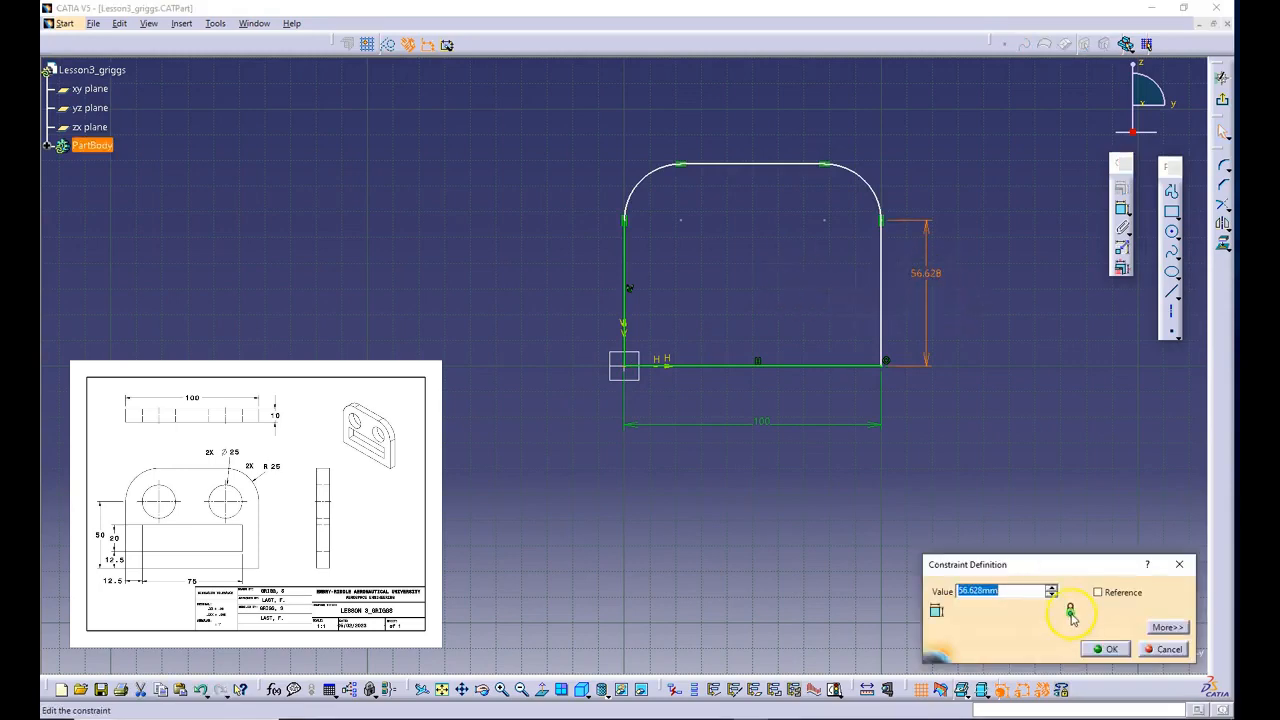
key("Return")
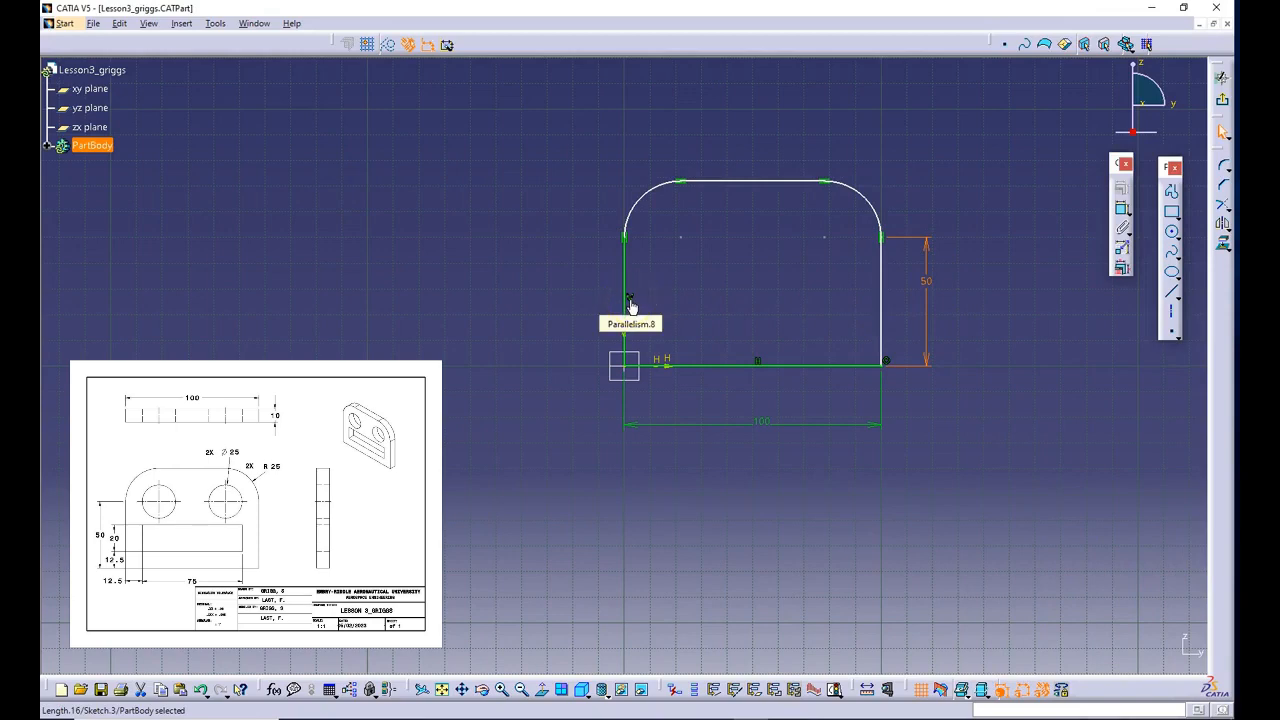
- Apply a vertical constraint to the profile's right line
left_click(881, 311)
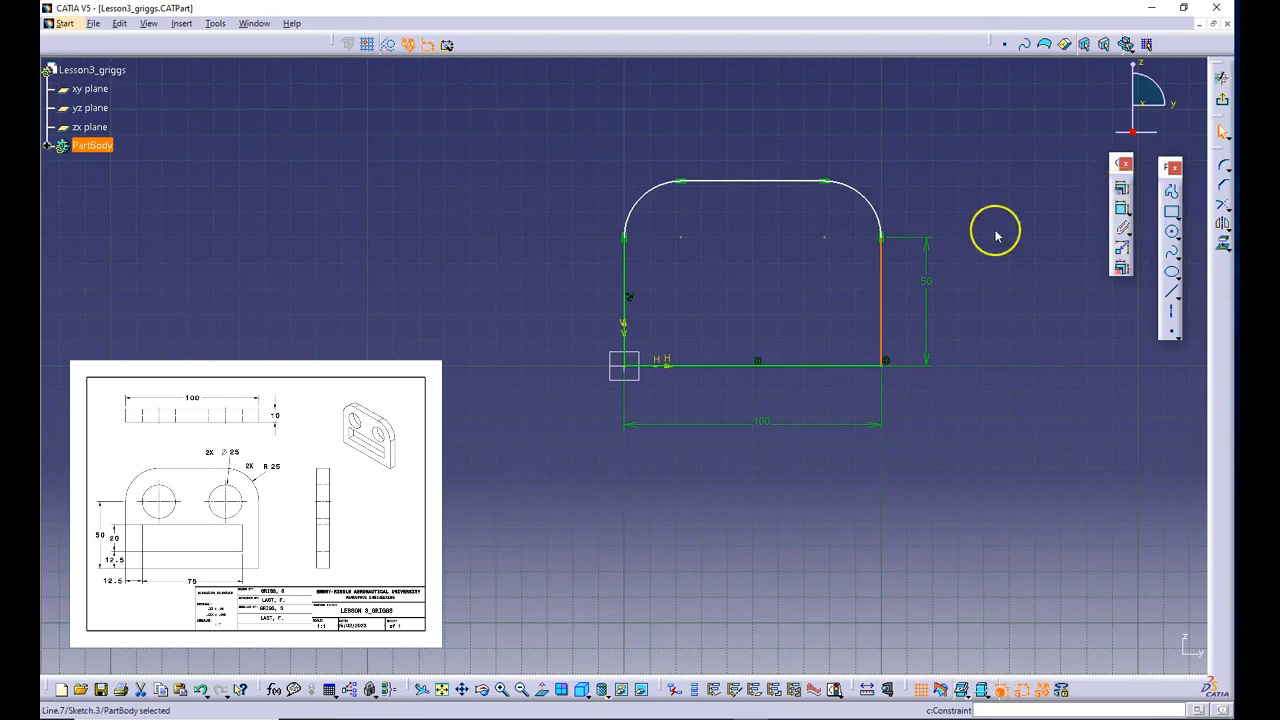
left_click(1121, 190)
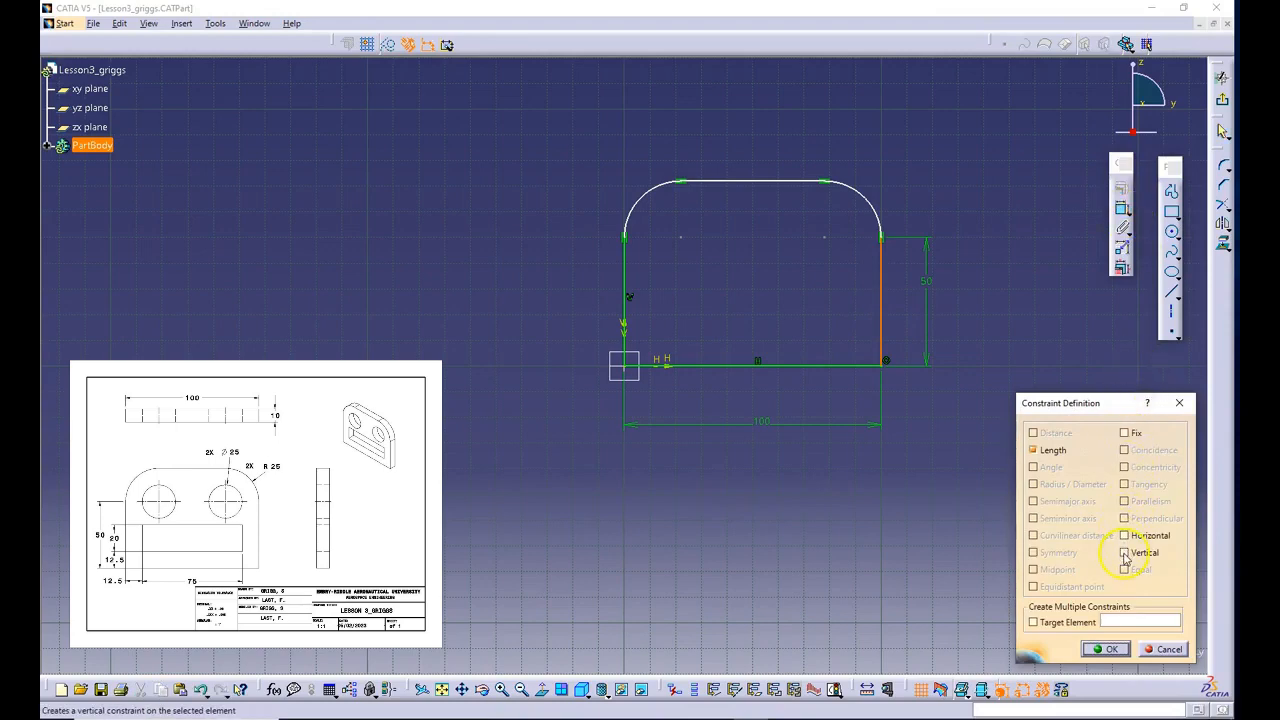
left_click(1124, 553)
left_click(1106, 649)
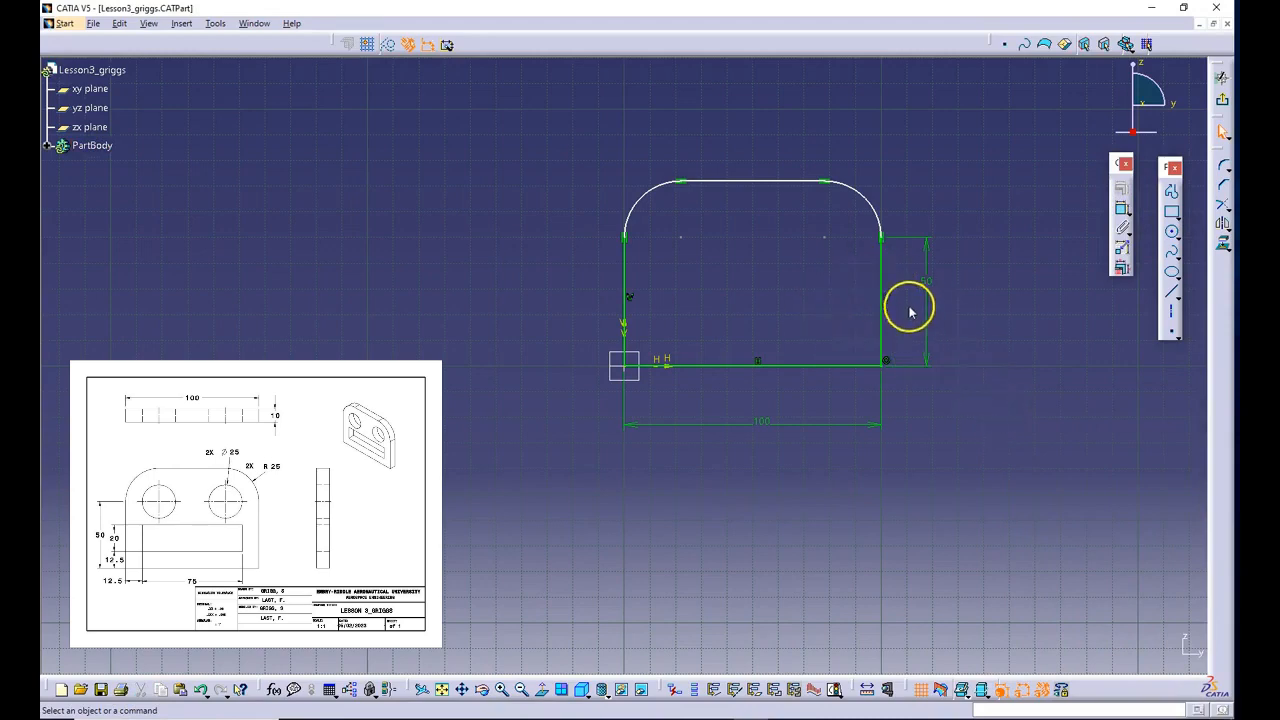
- Try moving the profile's top line to test how it is constrained
left_click(749, 181)
mouse_move(781, 174)
left_mouse_down()
mouse_move(666, 207)
mouse_move(779, 163)
mouse_move(702, 177)
mouse_move(777, 162)
mouse_move(748, 166)
mouse_move(686, 286)
left_mouse_up()
- Dimension the left vertical line outside the profile and set its length to 50 mm
left_click(623, 286)
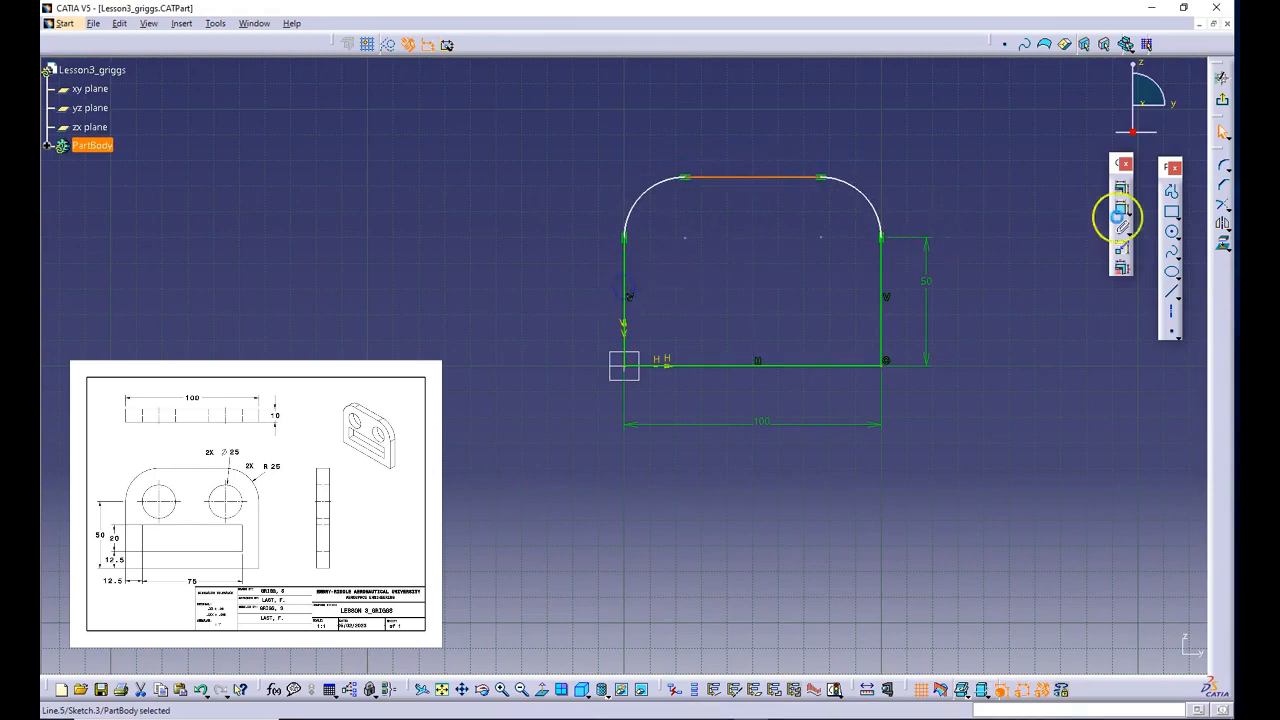
left_click(1121, 208)
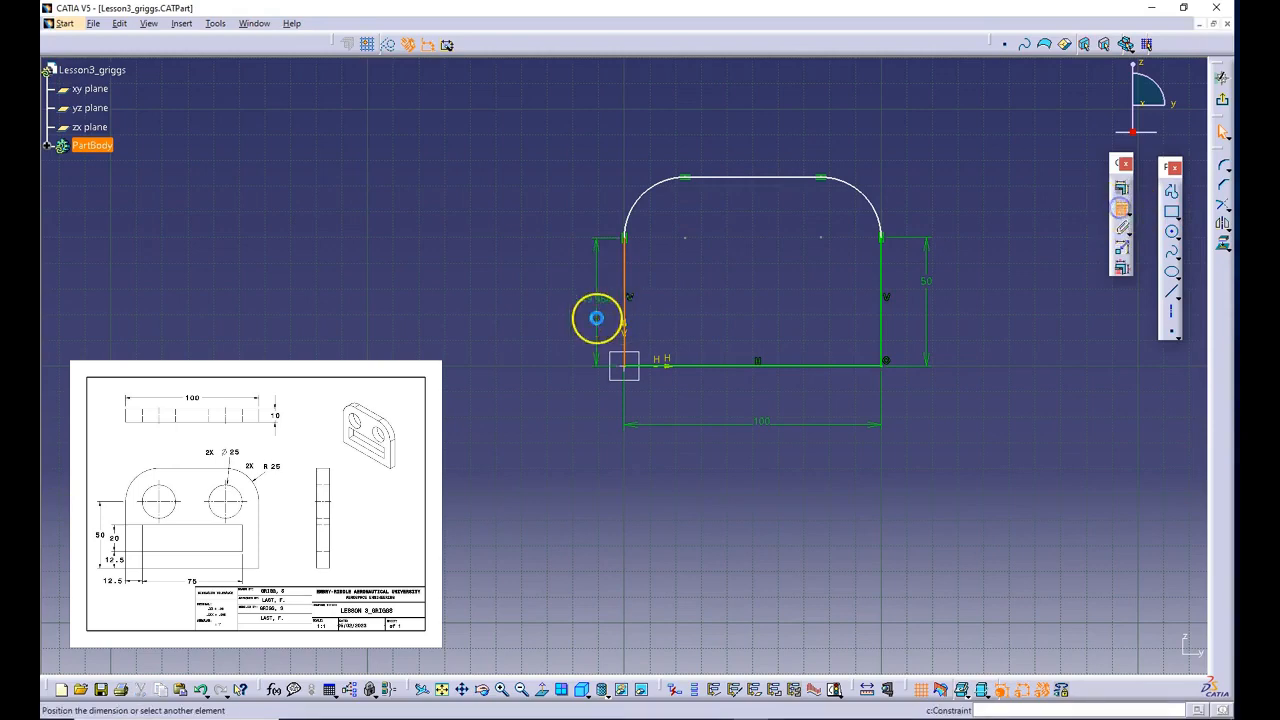
left_click(596, 318)
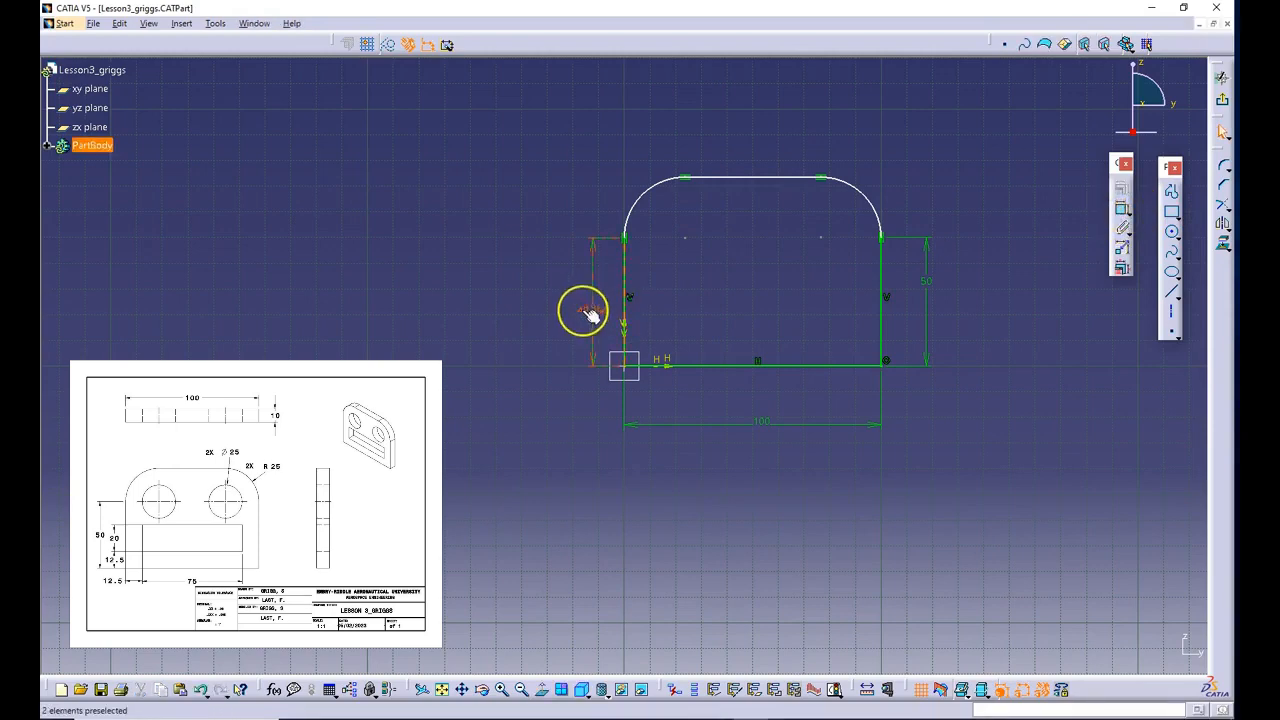
left_click(586, 312)
double_click(592, 310)
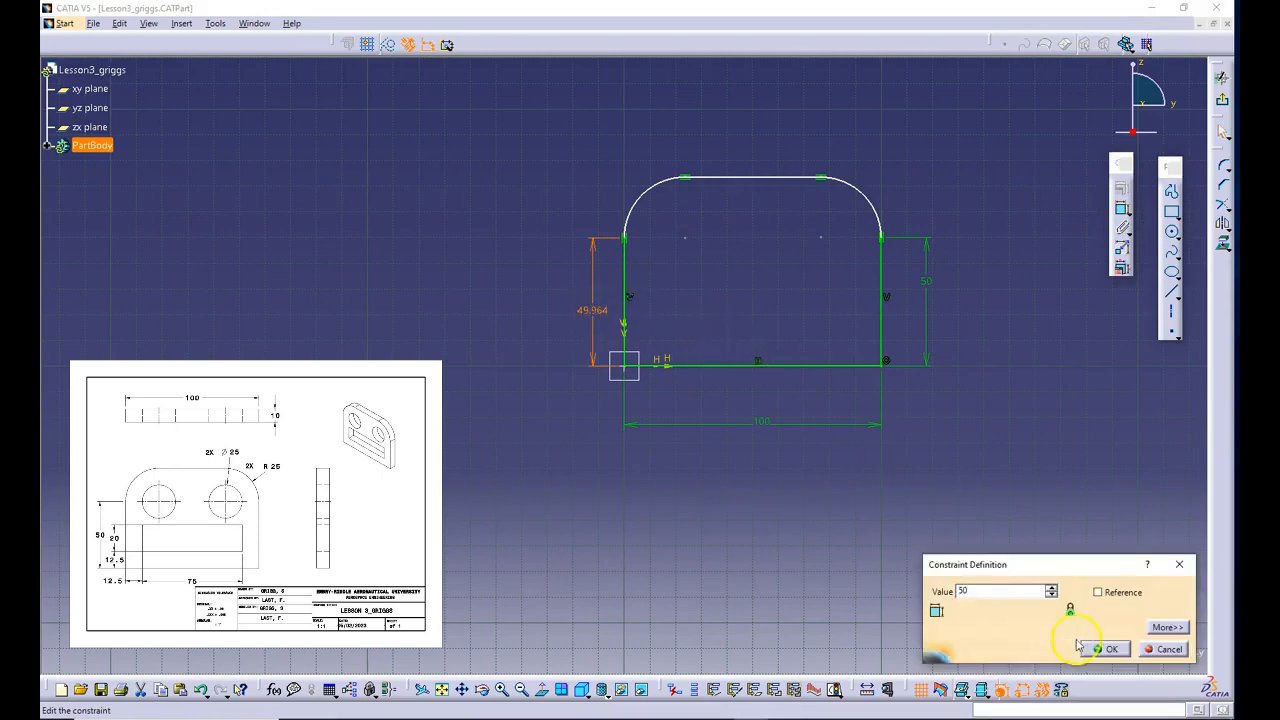
left_click(1082, 647)
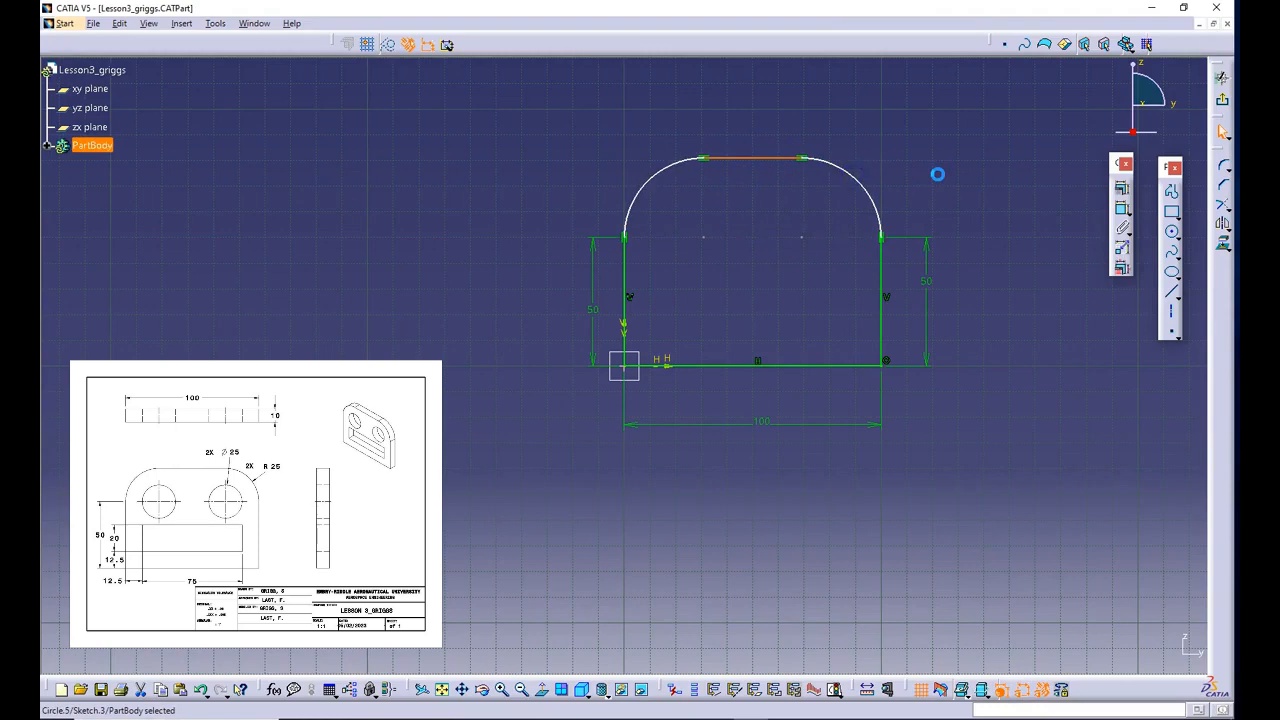
- Dimension the radius of the upper right corner arc, placing the dimension outside the profile
left_click(872, 195)
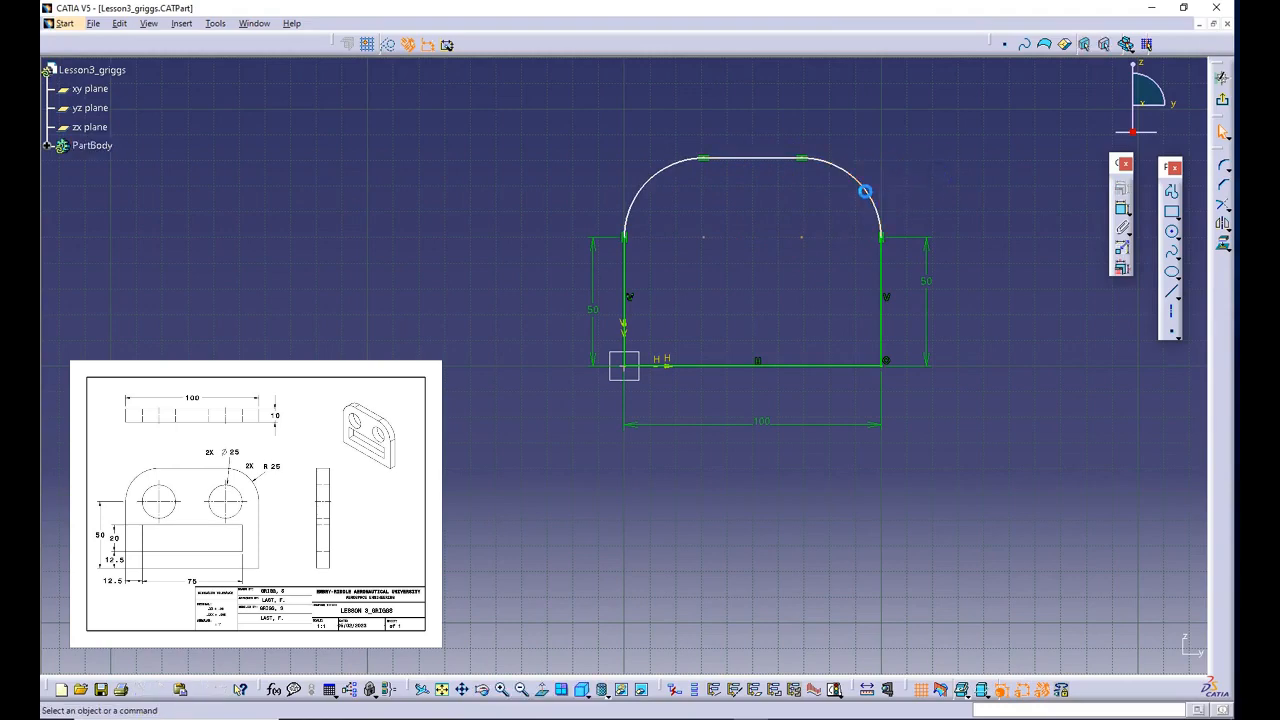
left_click(1119, 206)
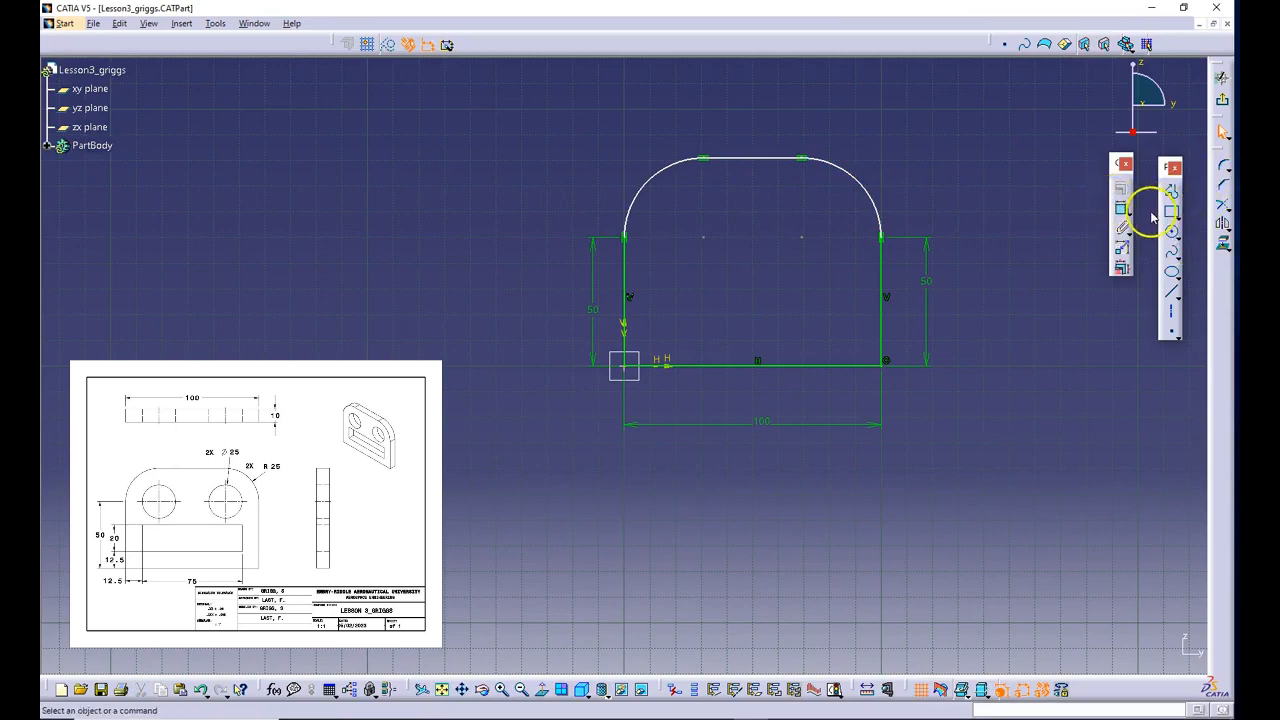
left_click(1119, 208)
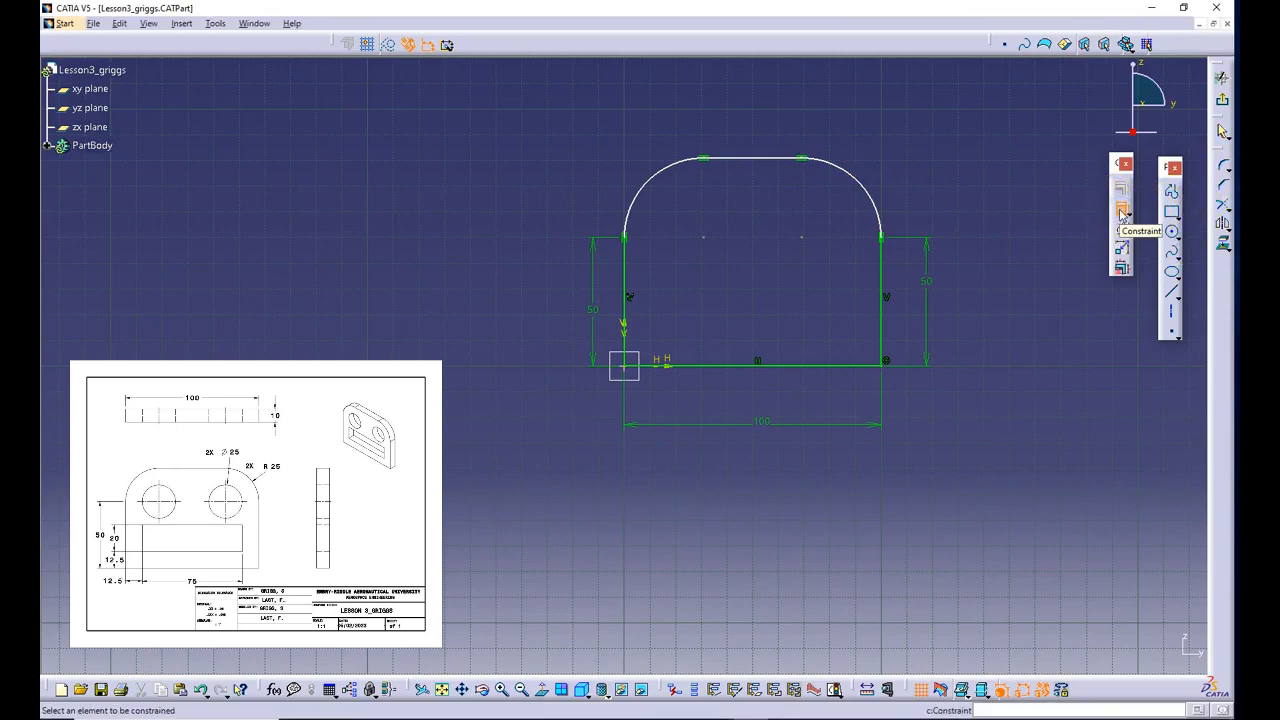
left_click(866, 186)
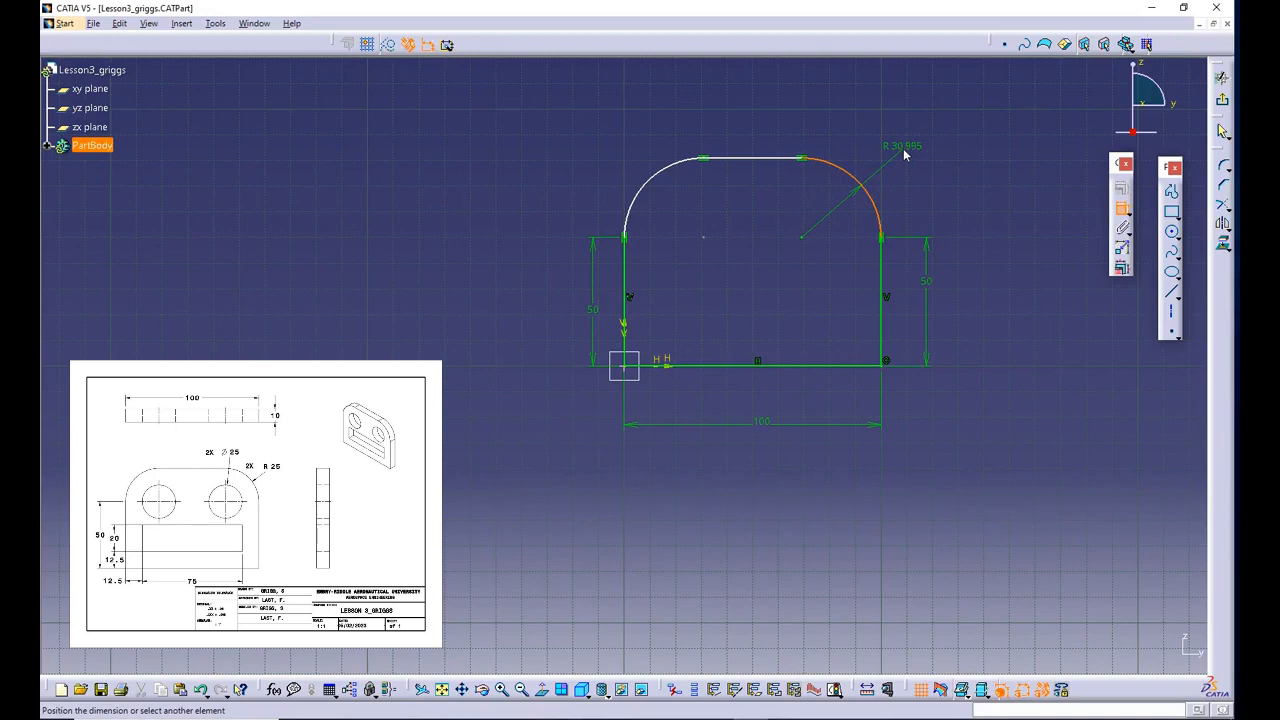
left_click(903, 148)
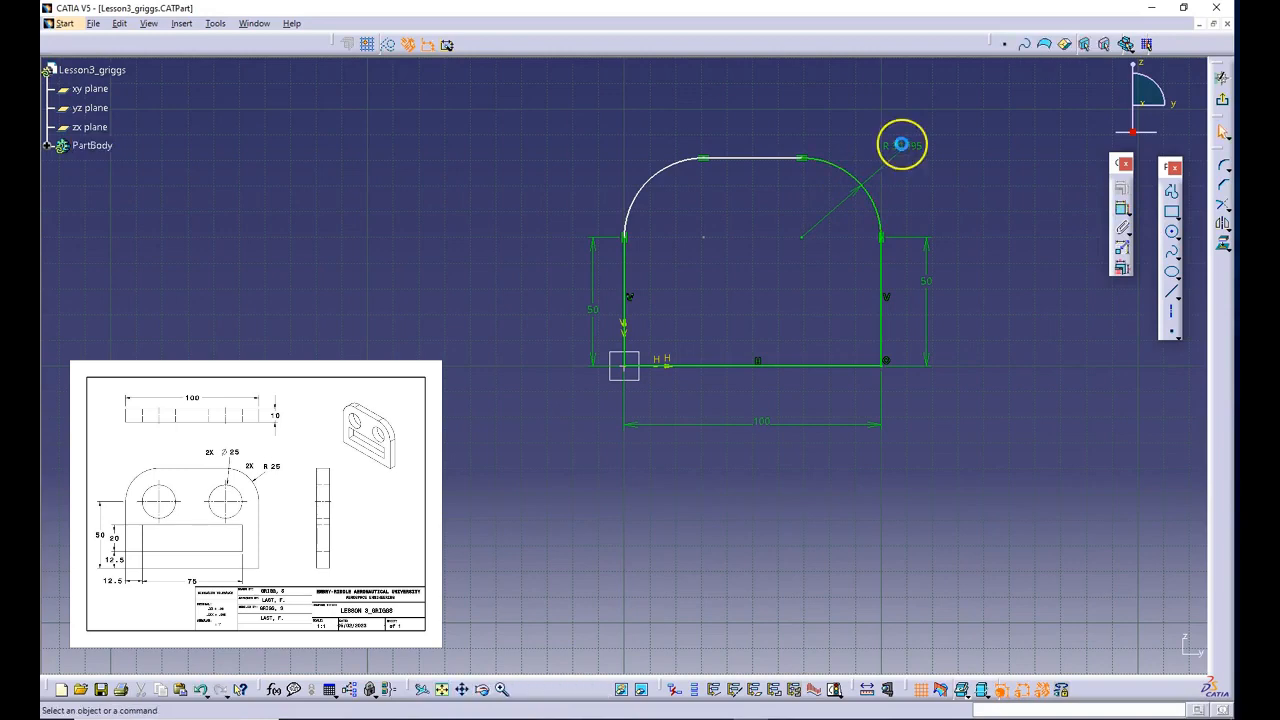
- Set the radius of the upper right corner arc to 25 mm
left_click(903, 146)
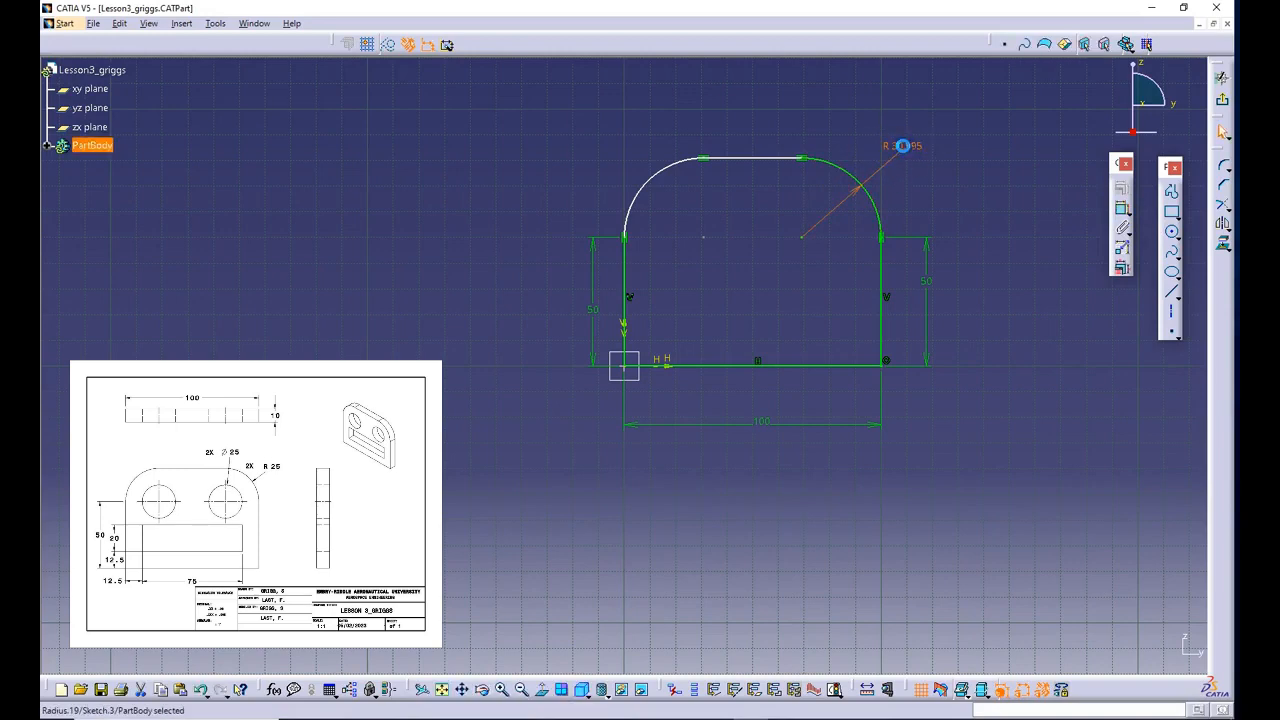
type("25")
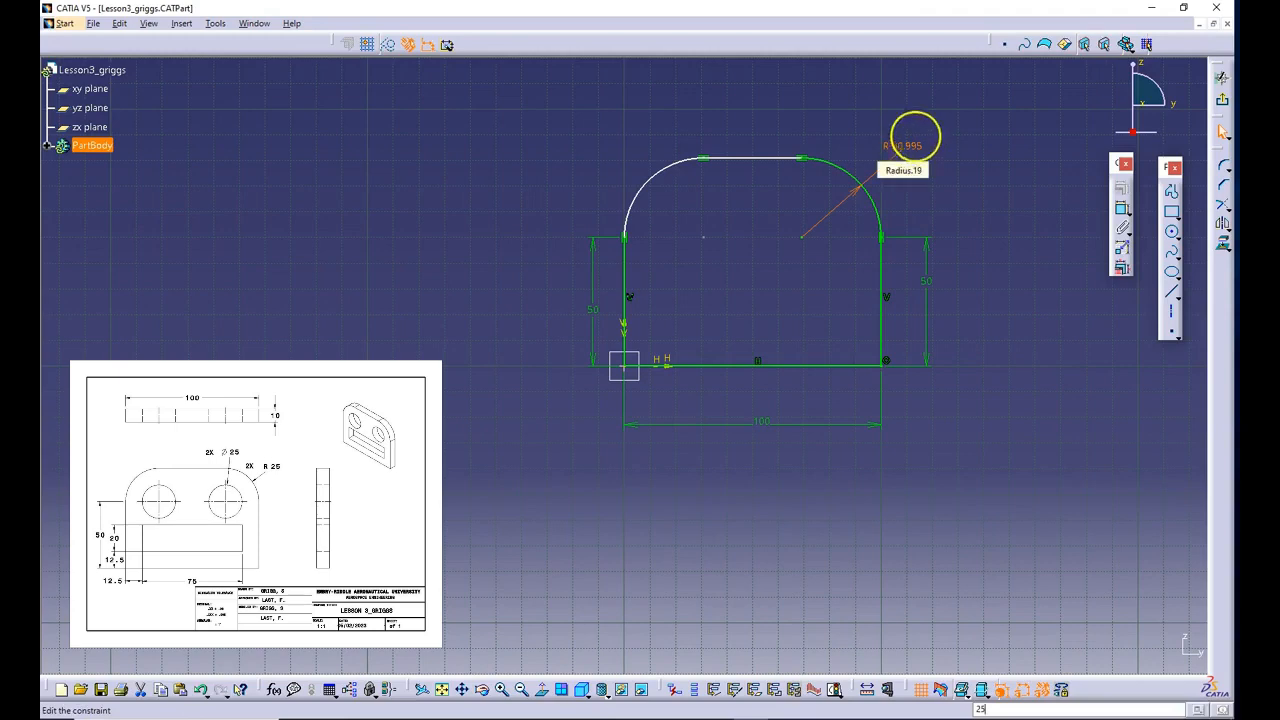
left_click(286, 66)
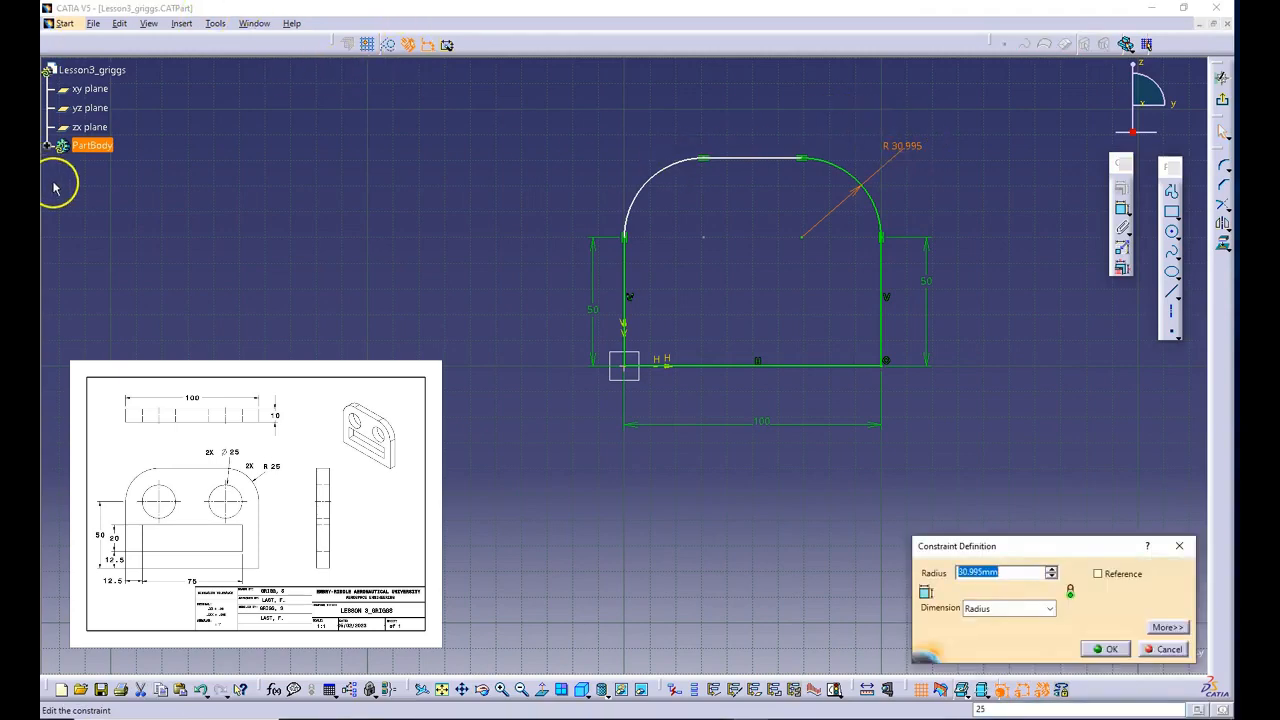
type("25")
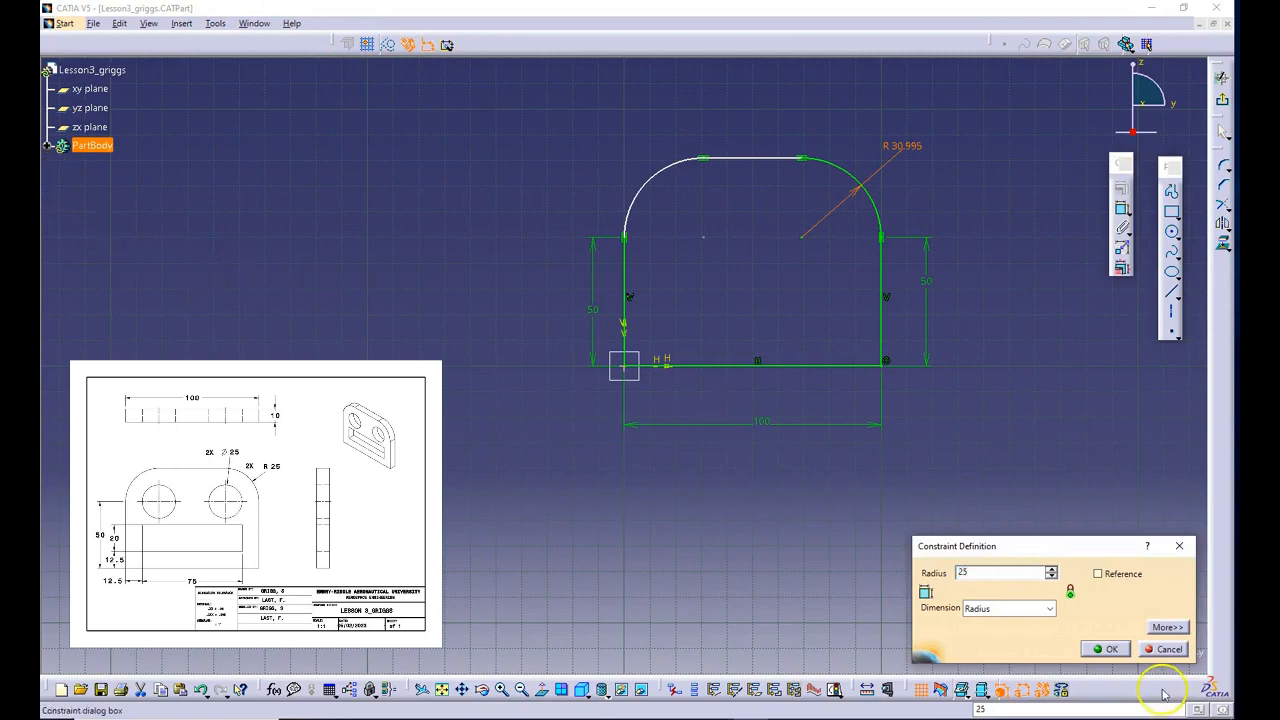
left_click(1117, 648)
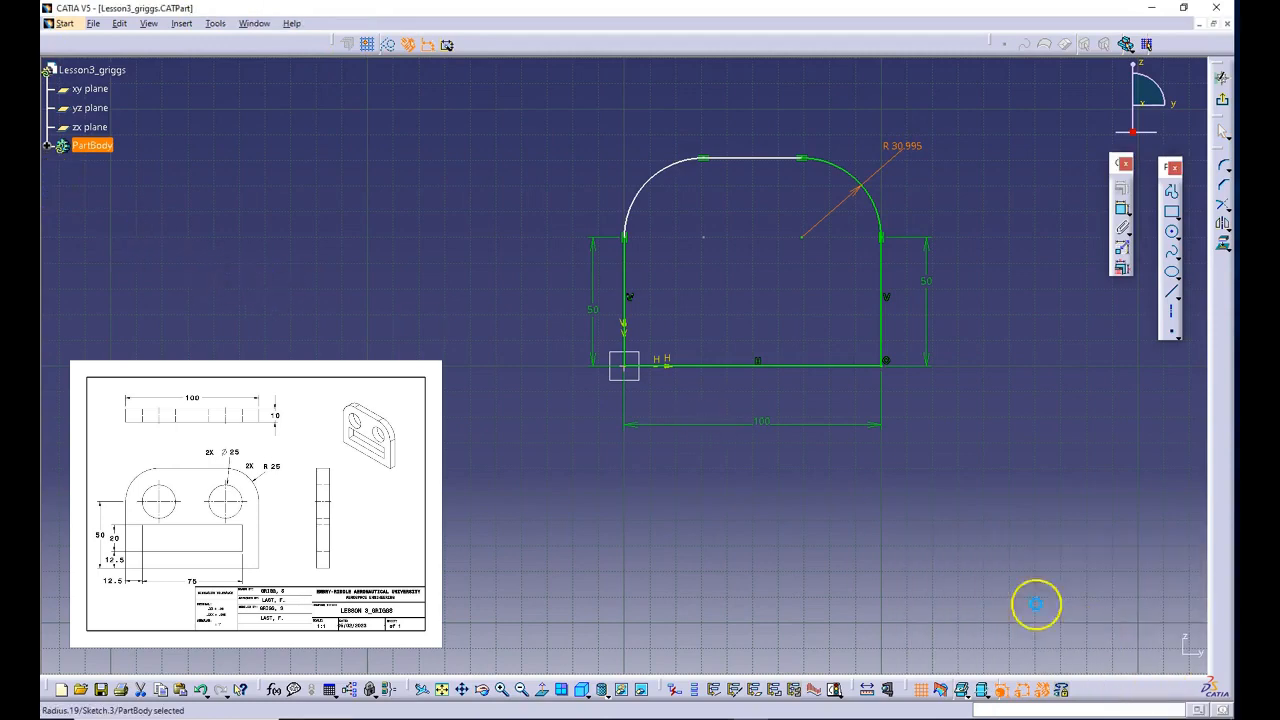
- Dimension the radius of the upper left corner arc outside the profile and set it to 25 mm
left_click(646, 192)
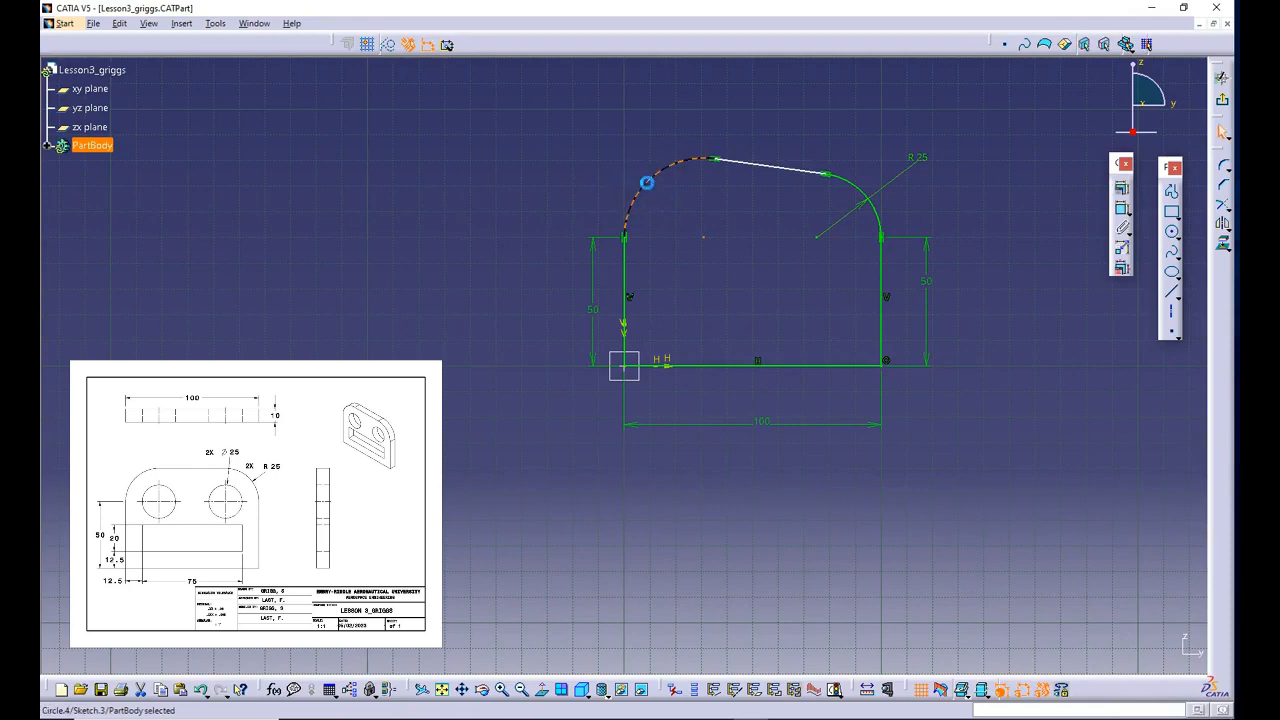
left_click(1121, 206)
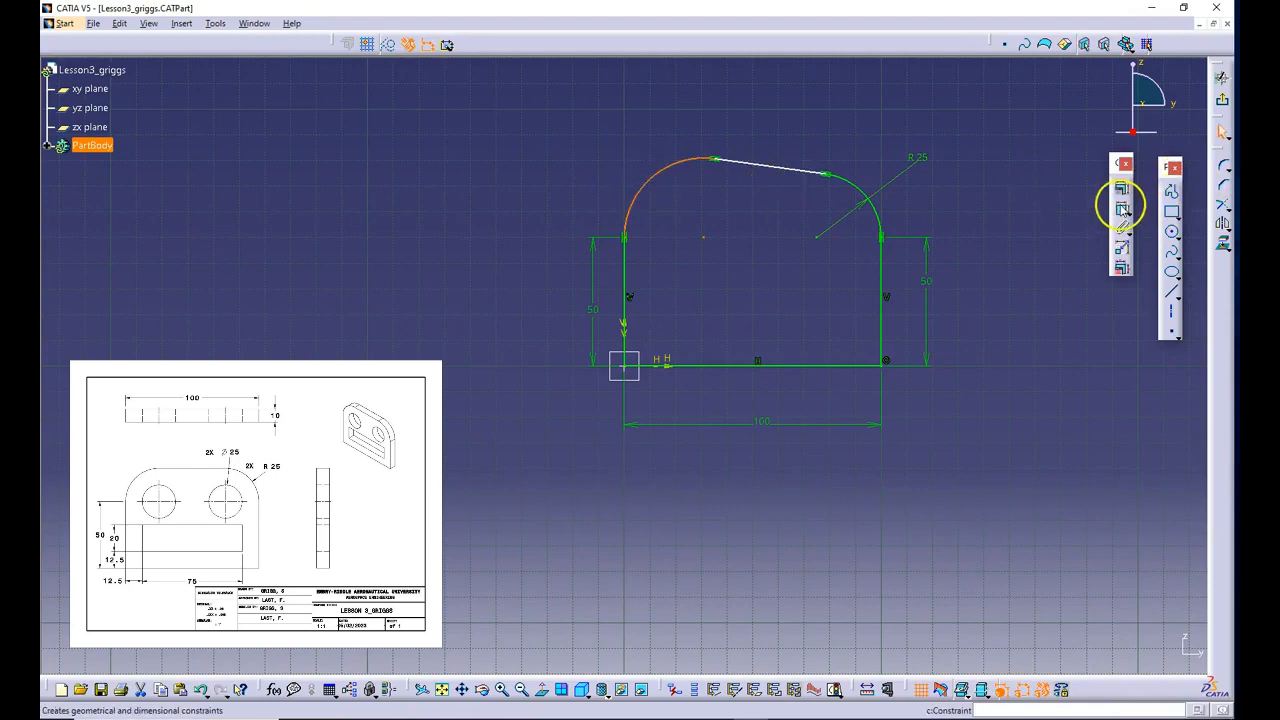
left_click(637, 168)
left_click(637, 167)
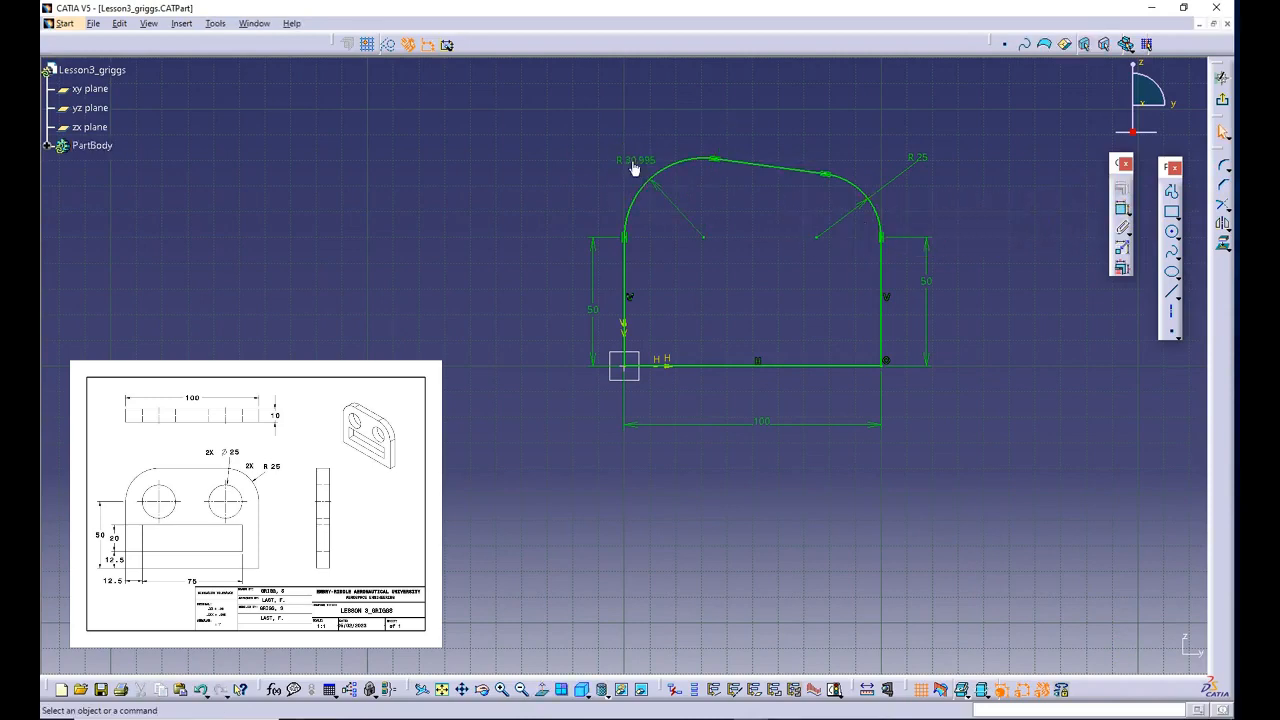
double_click(636, 166)
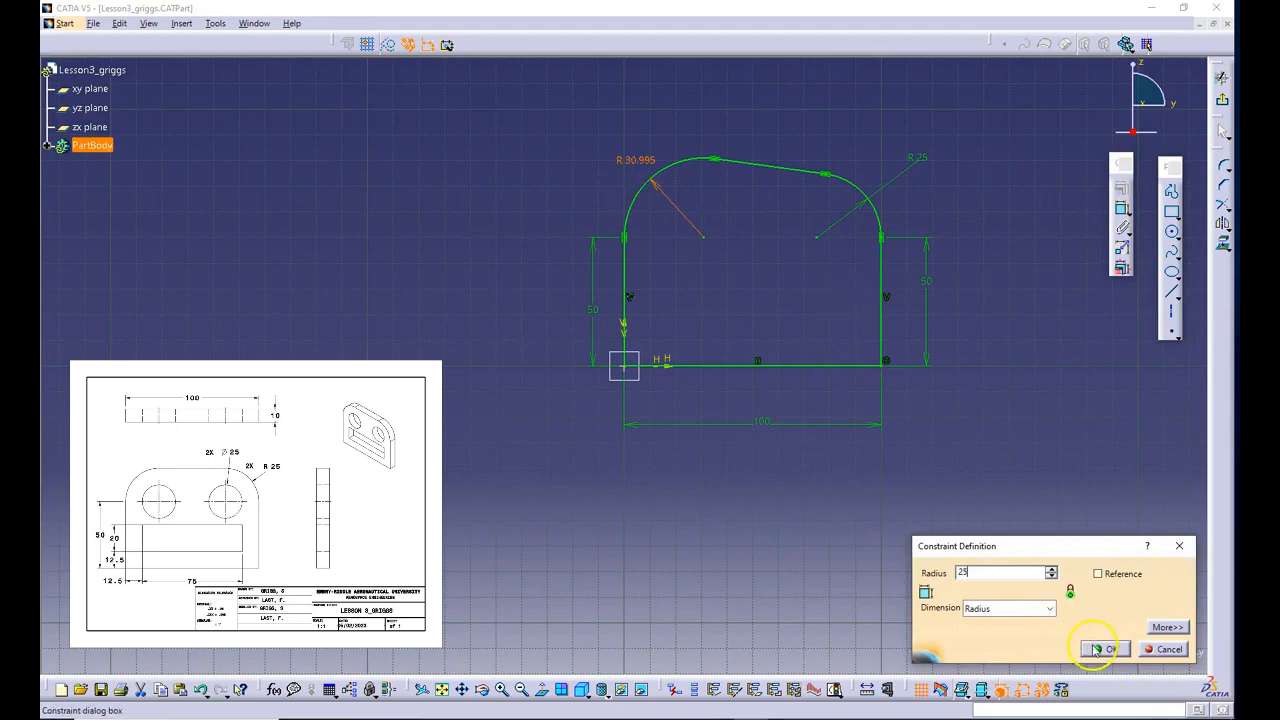
left_click(1097, 649)
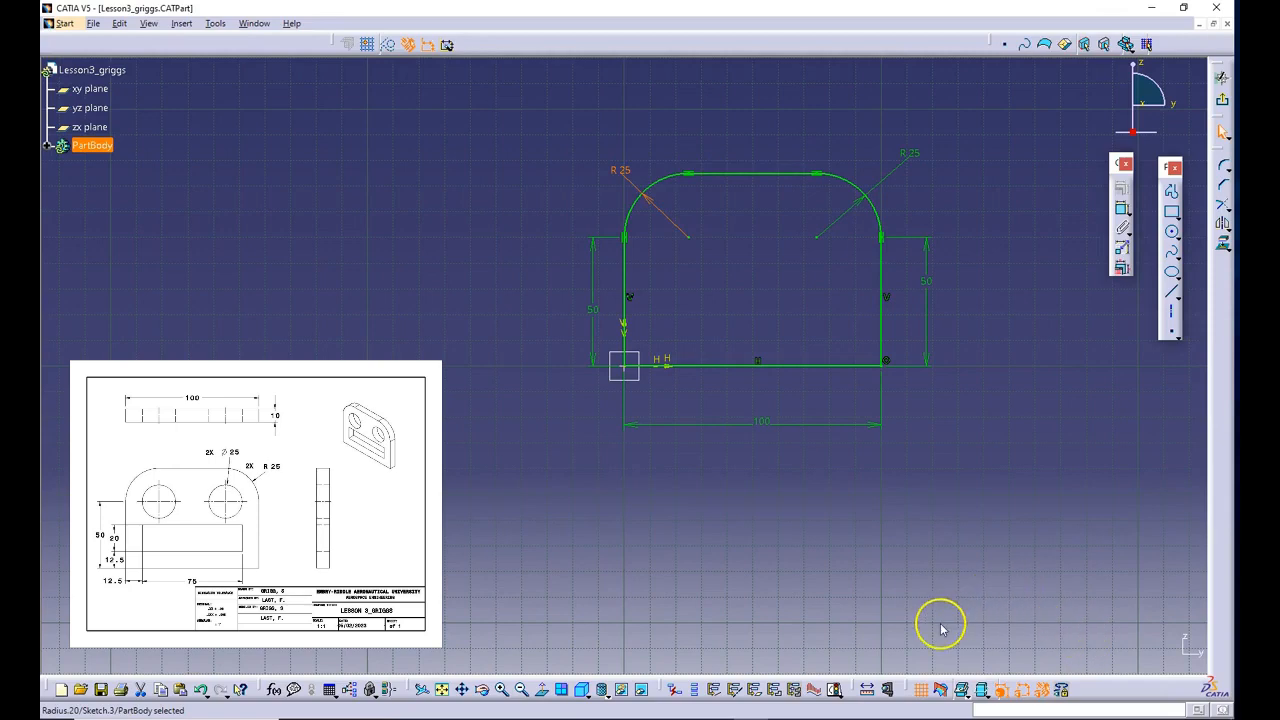
- Check the solving status of the sketch
left_click(835, 690)
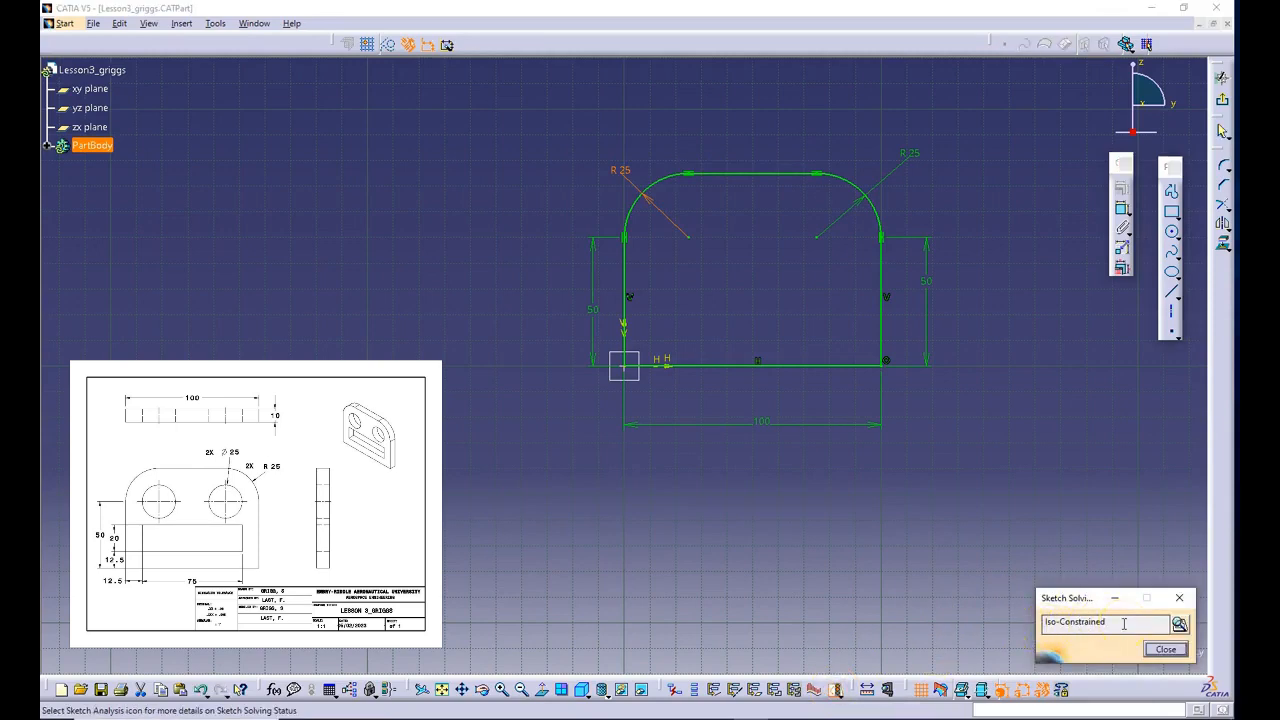
left_click(1166, 649)
left_click(1172, 232)
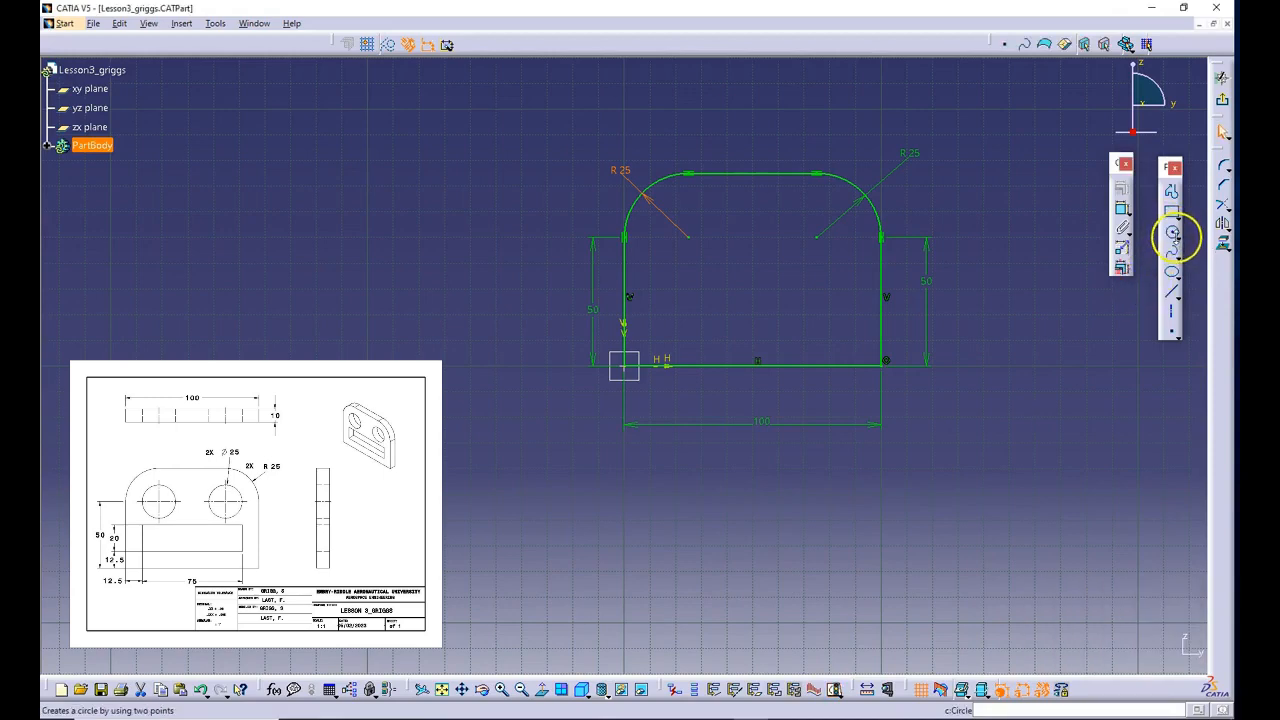
left_click(1173, 235)
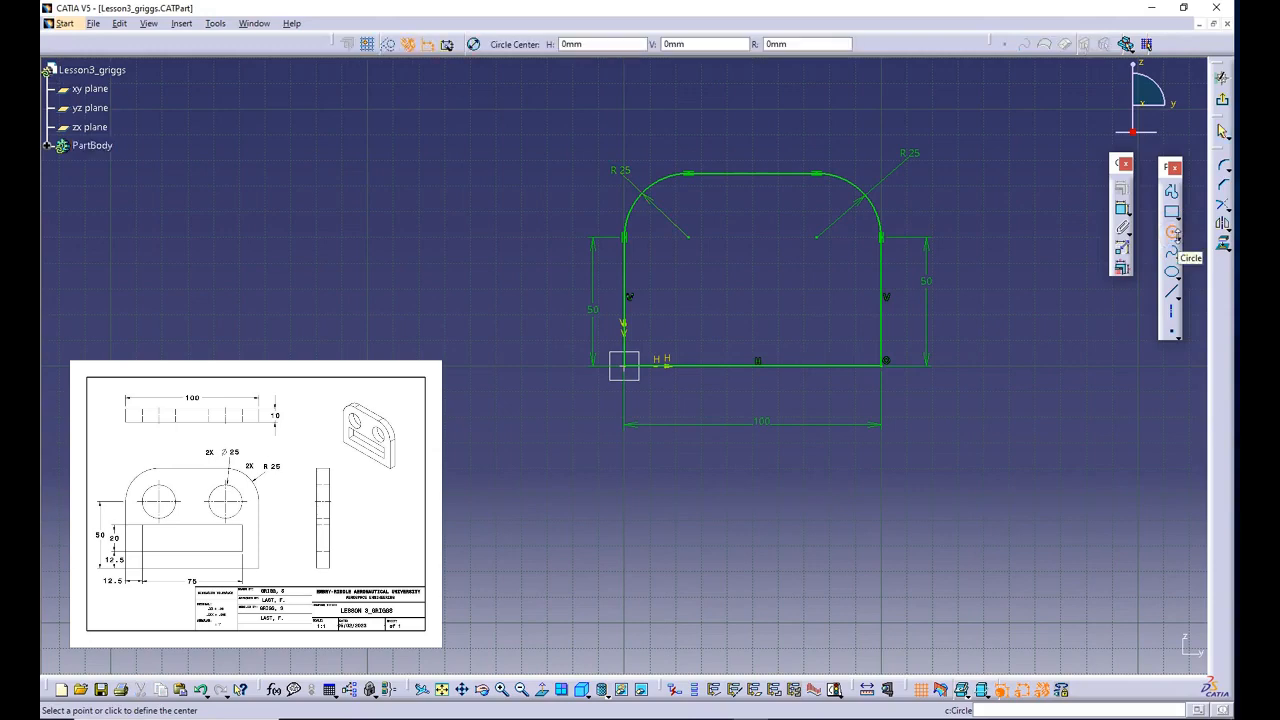
left_click(1178, 238)
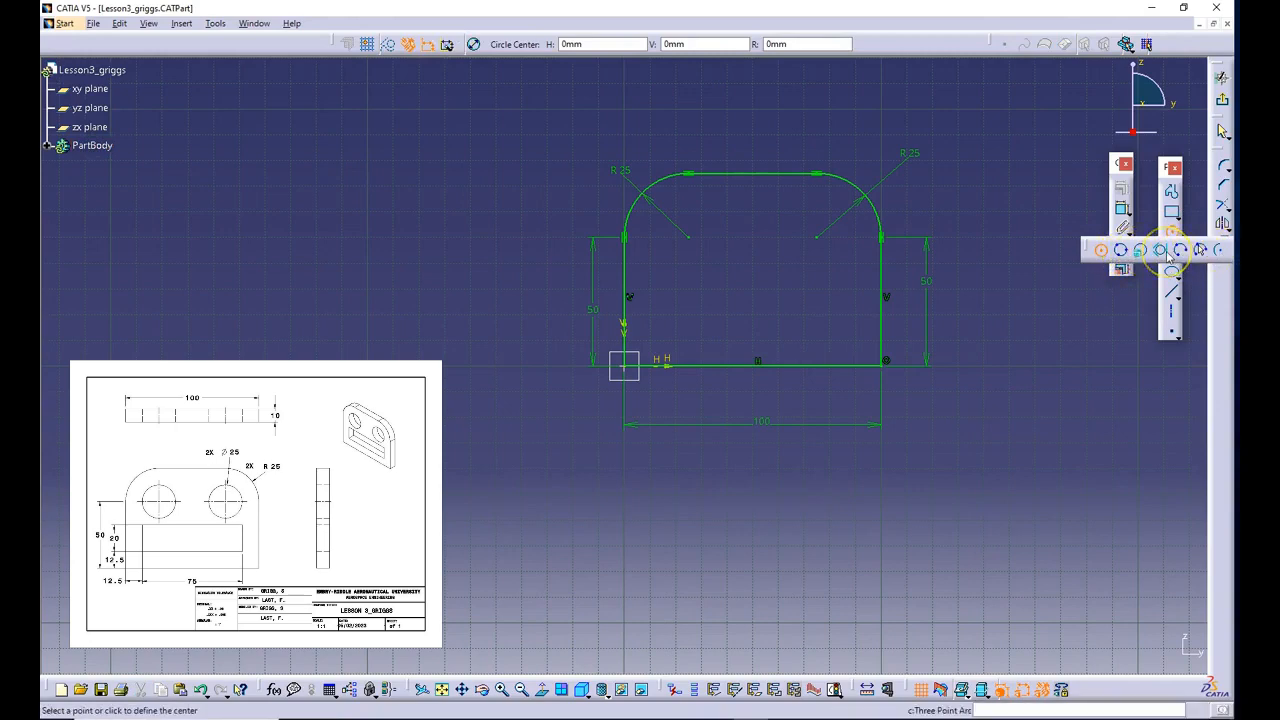
left_click(1104, 255)
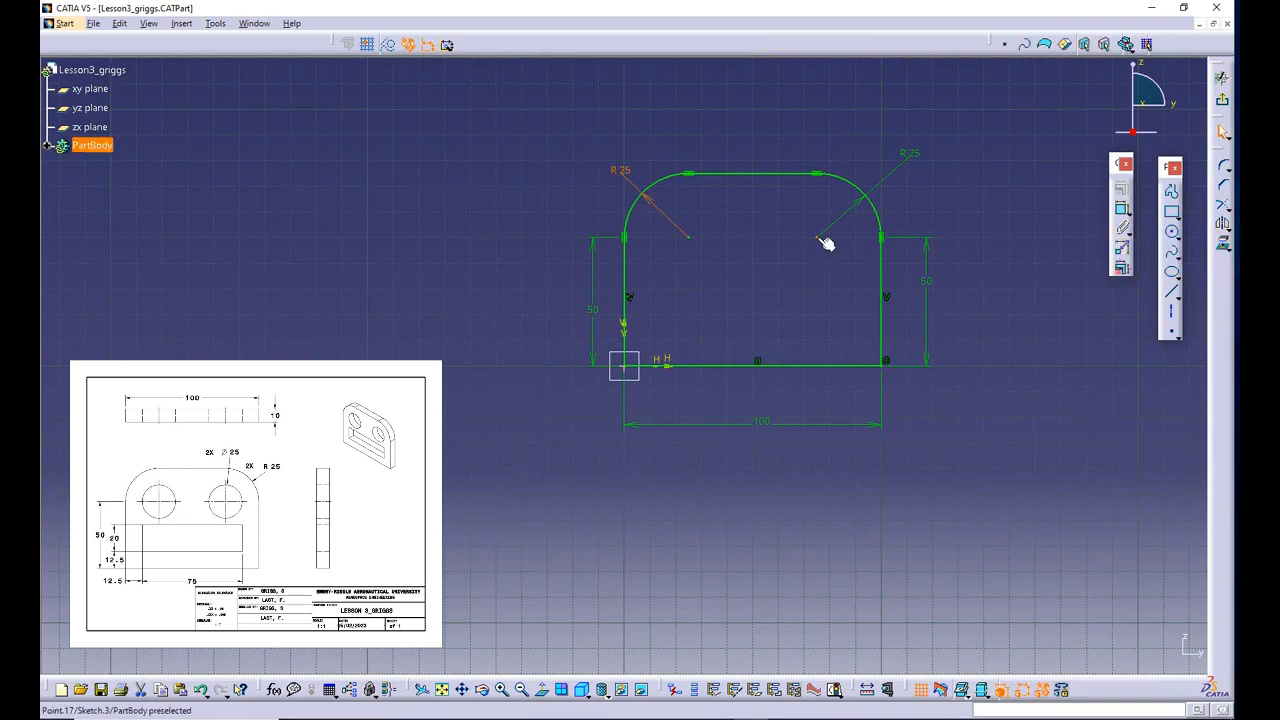
- Try moving the centre point of the upper right corner arc away and back
left_click_drag(820, 240, 818, 224)
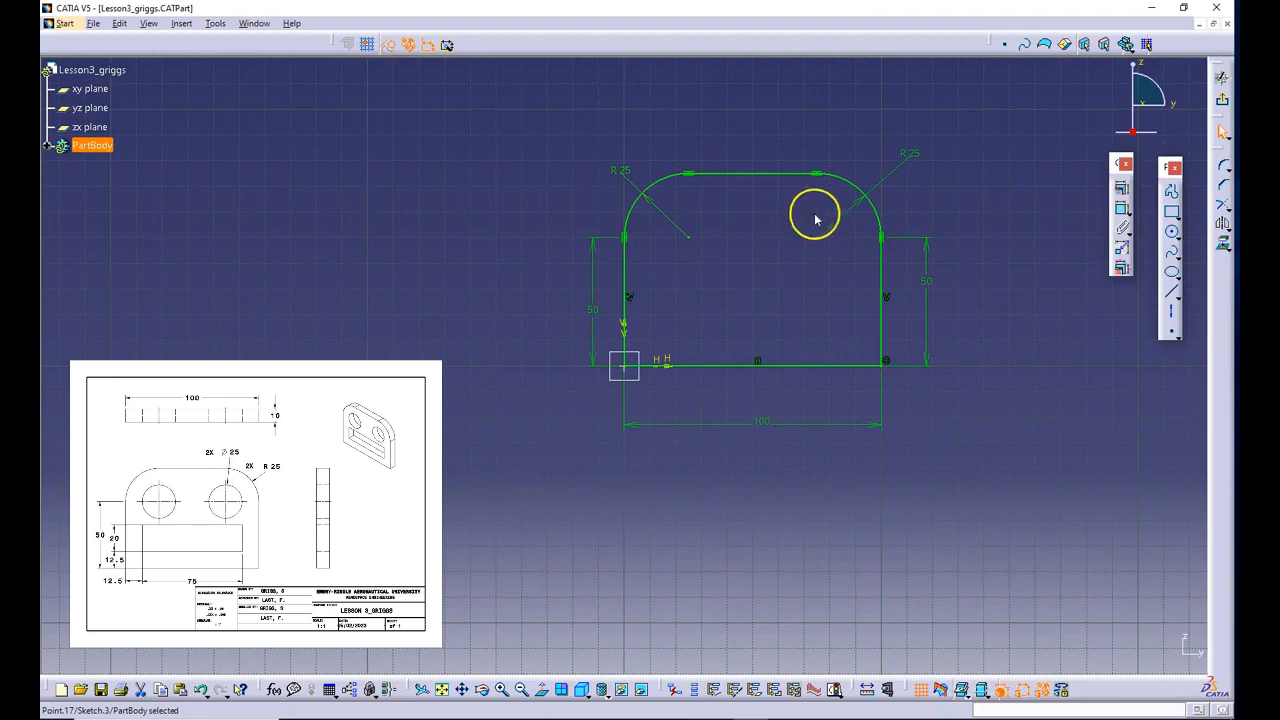
left_click_drag(815, 220, 816, 237)
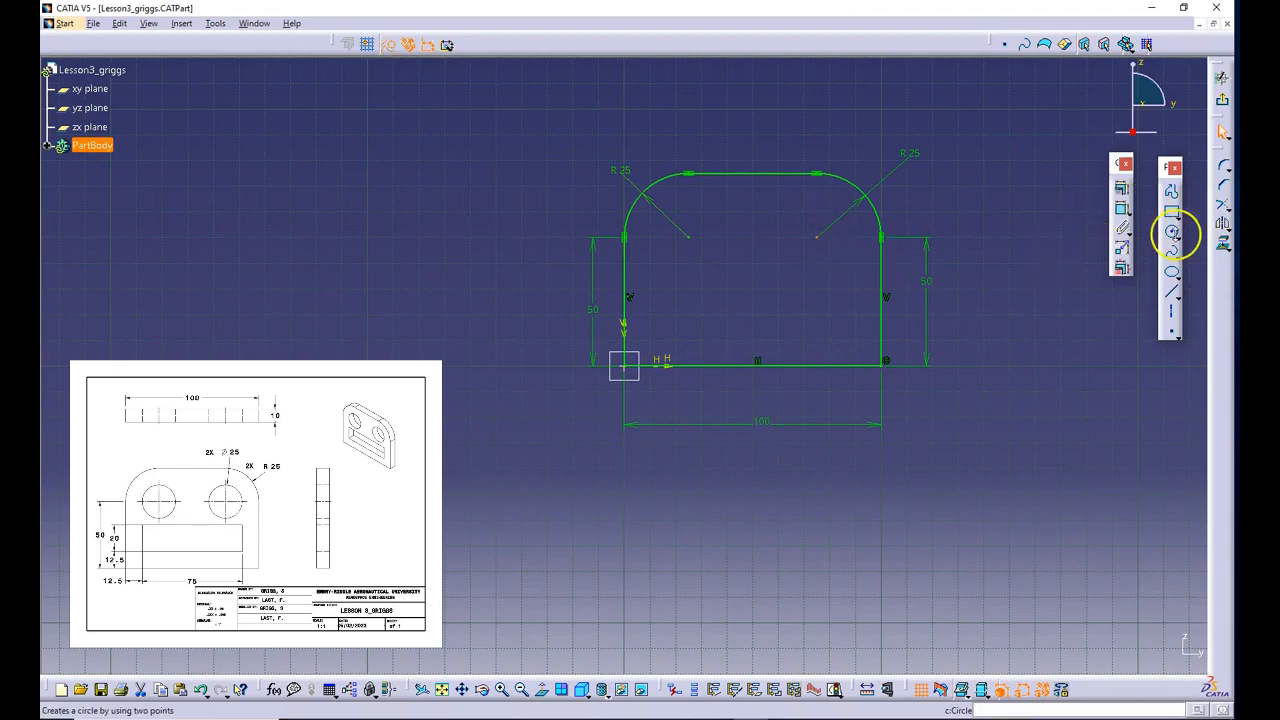
- Draw a circle about 32 mm in diameter centred on the centre point of the upper right corner arc
left_click(1177, 239)
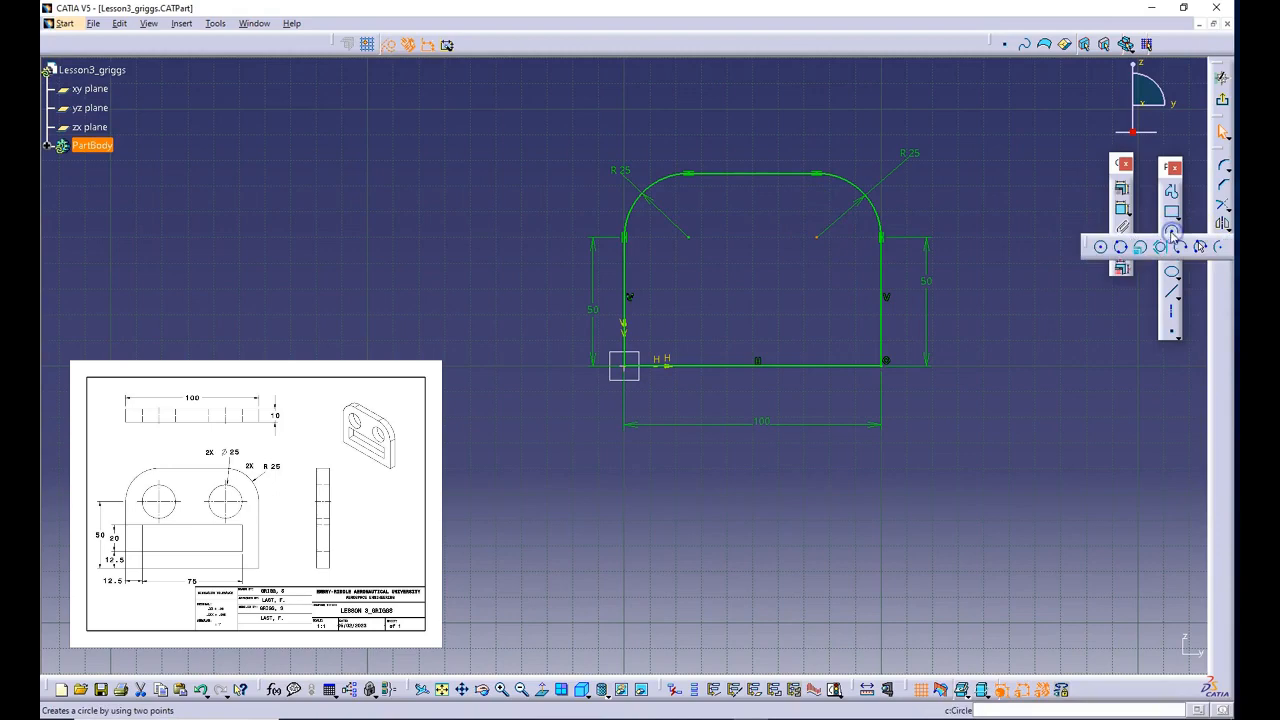
left_click(1100, 247)
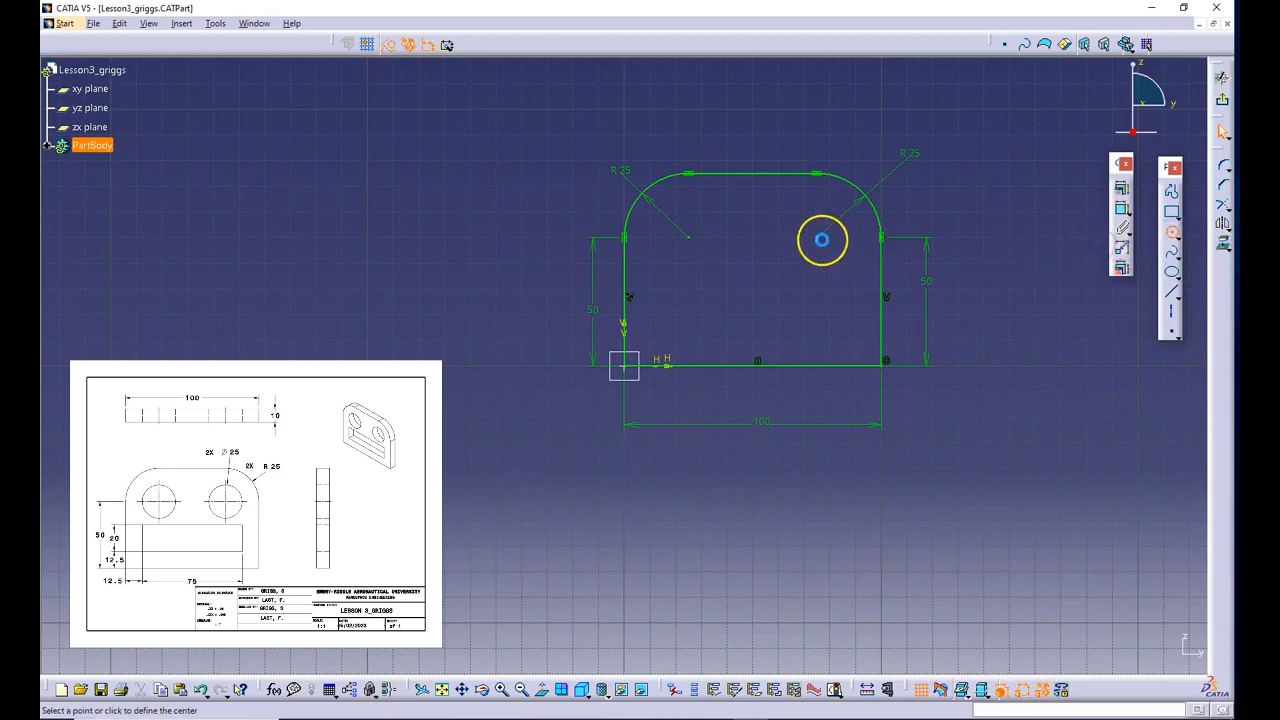
left_click(817, 236)
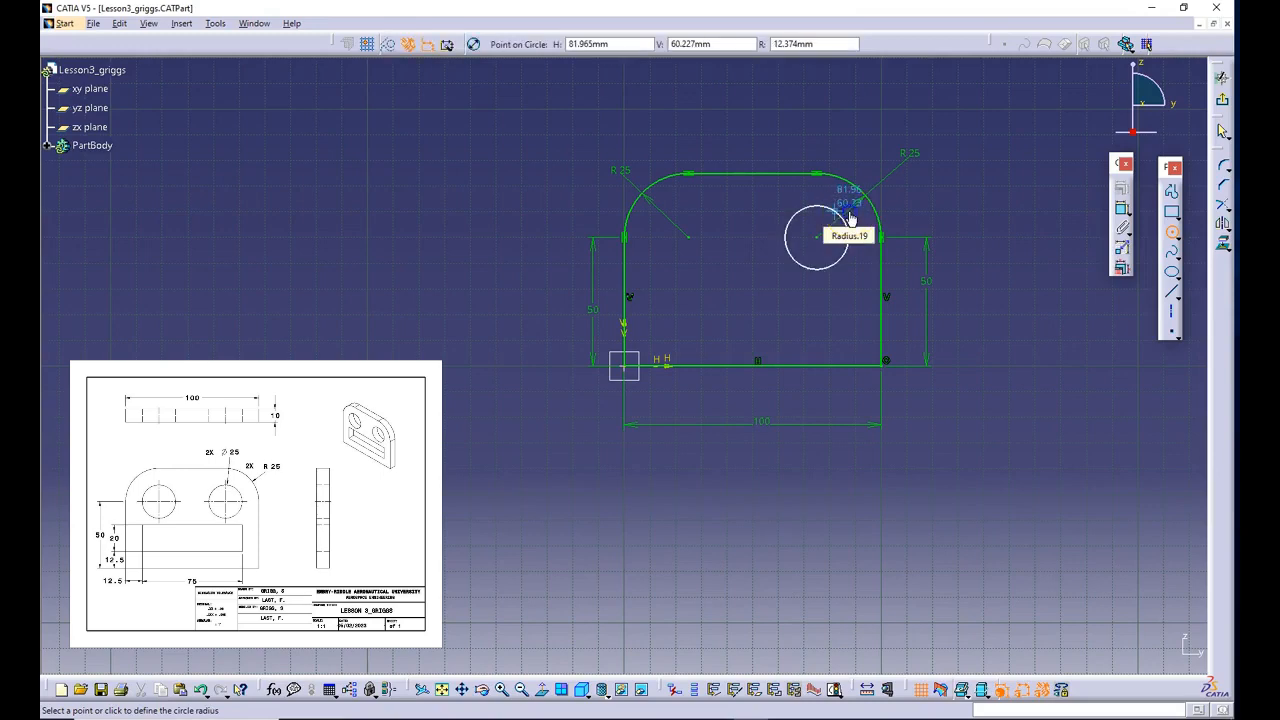
left_click(846, 213)
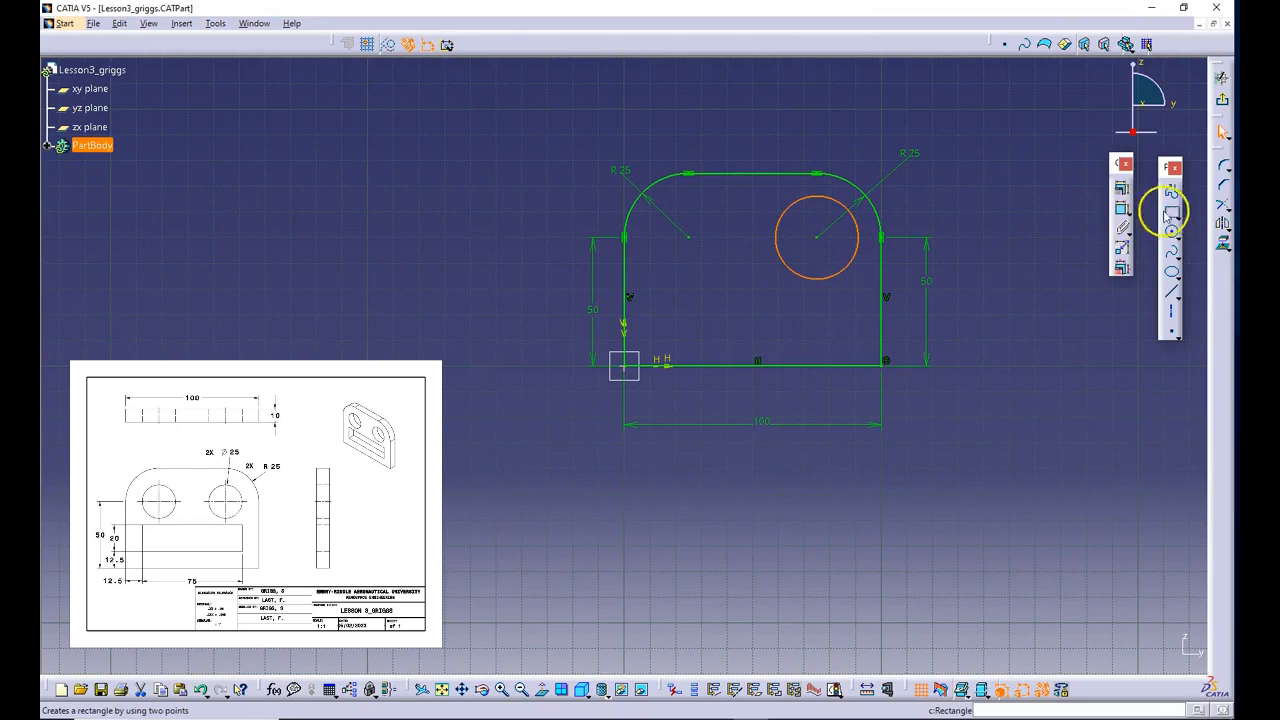
- Dimension the diameter of the right circle above the profile and set it to 25 mm
left_click(1122, 208)
left_click(846, 215)
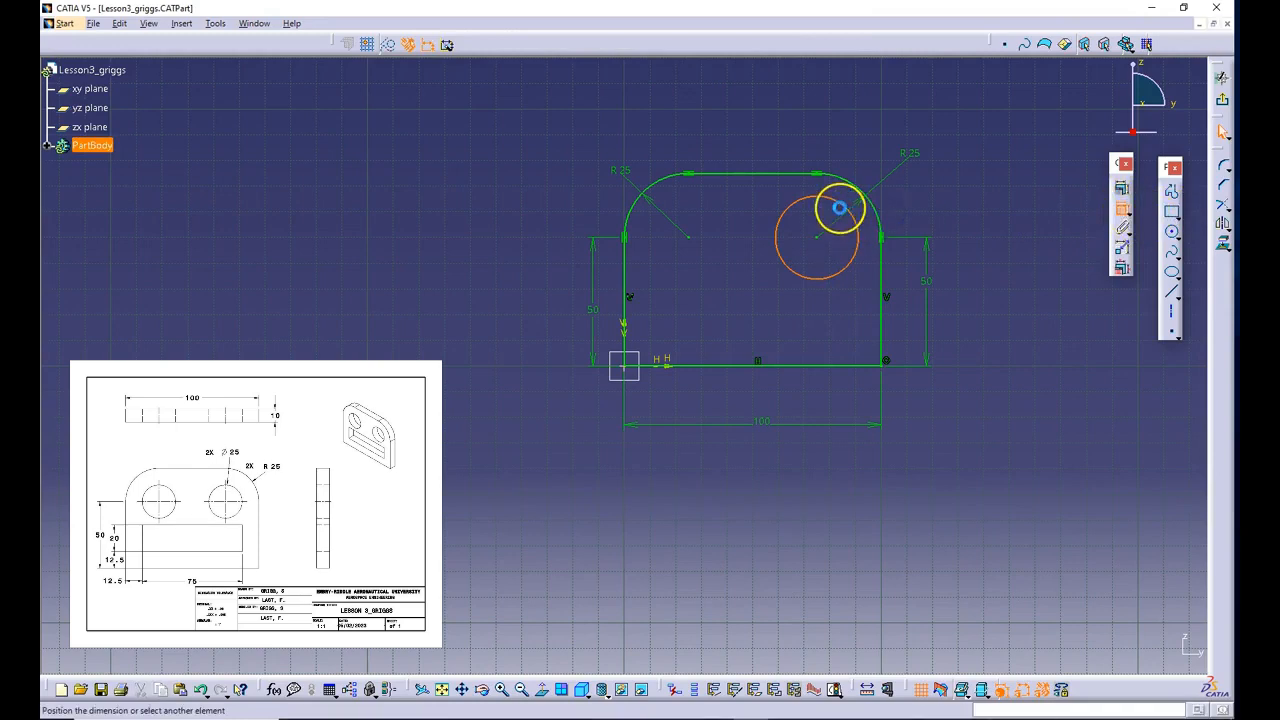
left_click(836, 134)
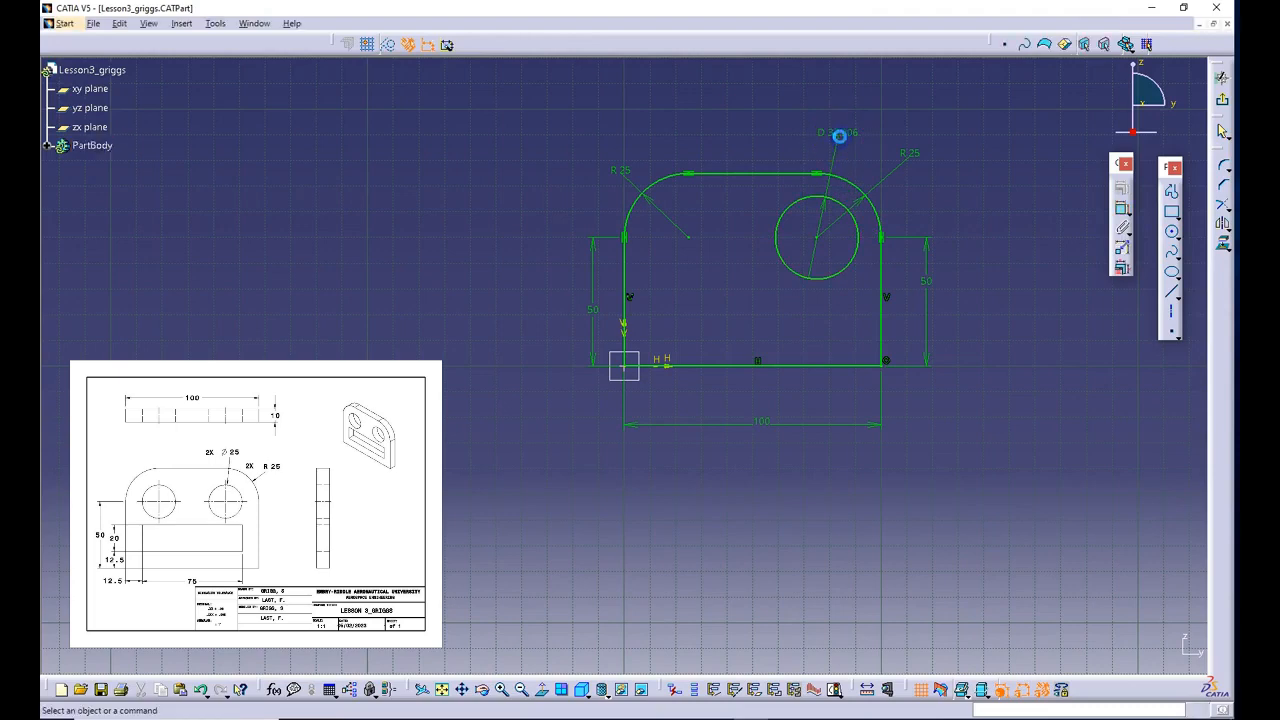
left_click(841, 132)
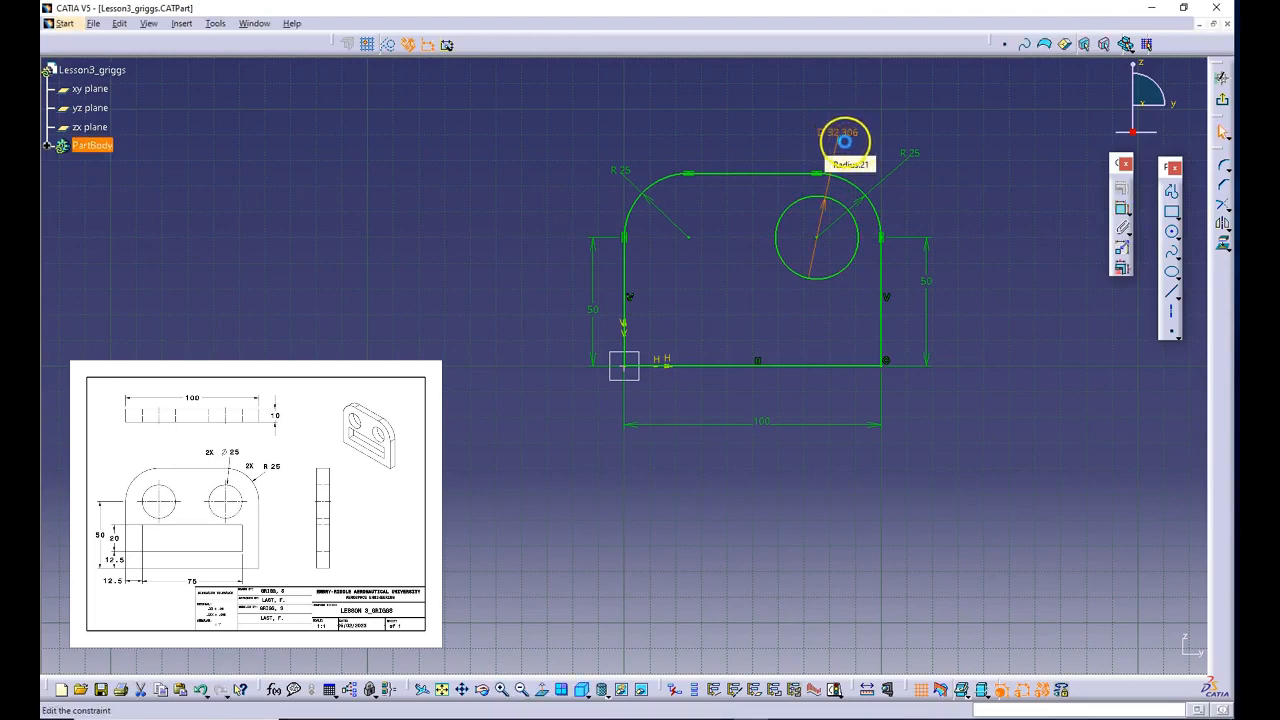
double_click(844, 138)
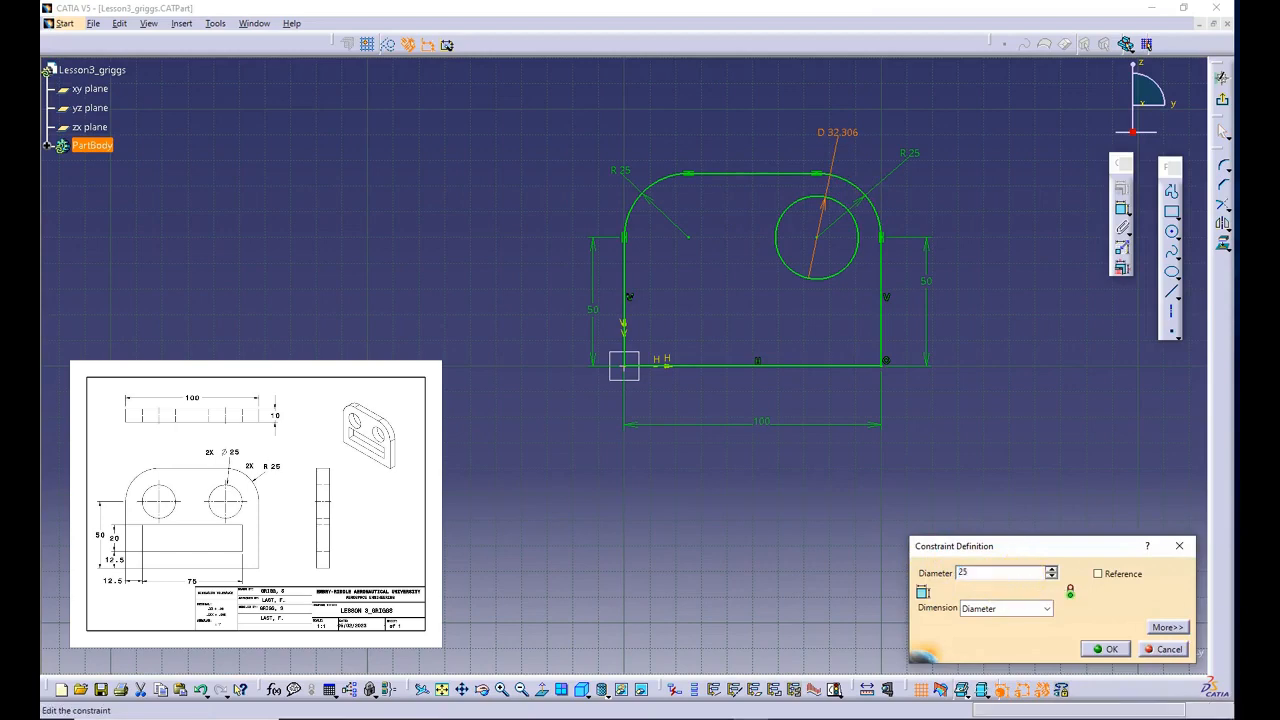
left_click(1105, 649)
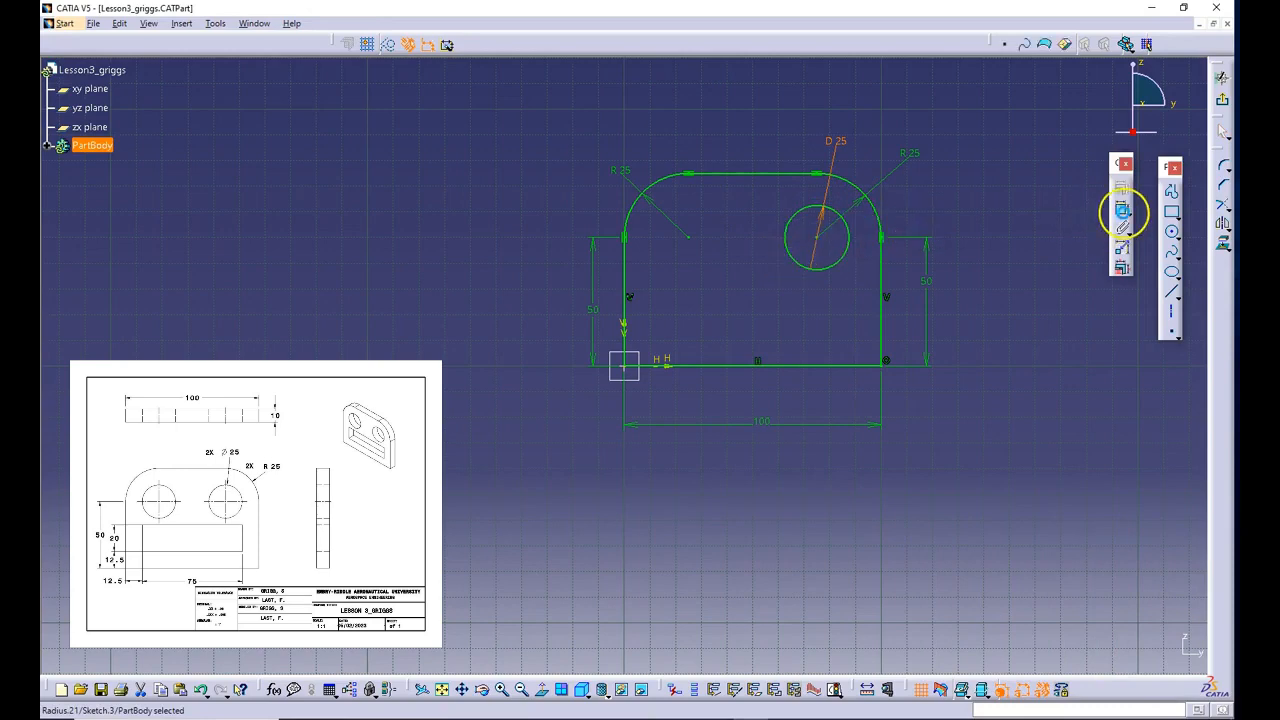
- Draw a second circle centred on the upper left corner arc's centre point, entering its radius as 25/2 mm
left_click(1170, 233)
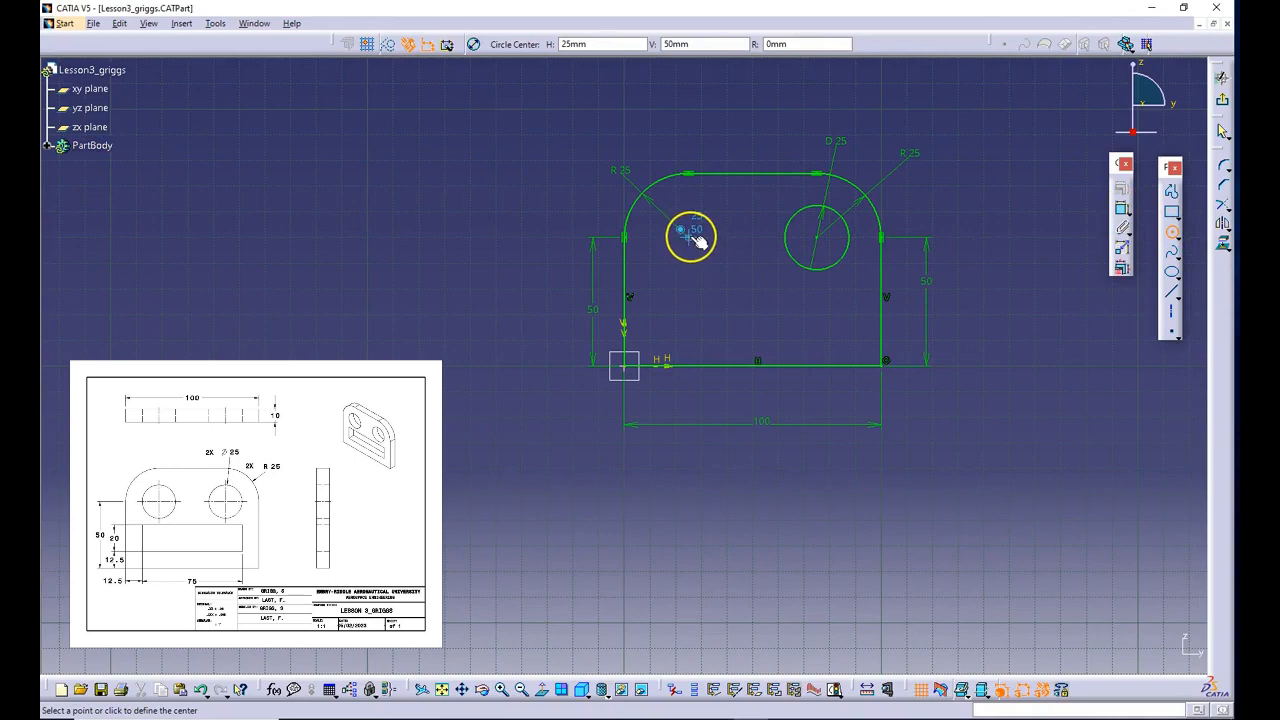
left_click(690, 237)
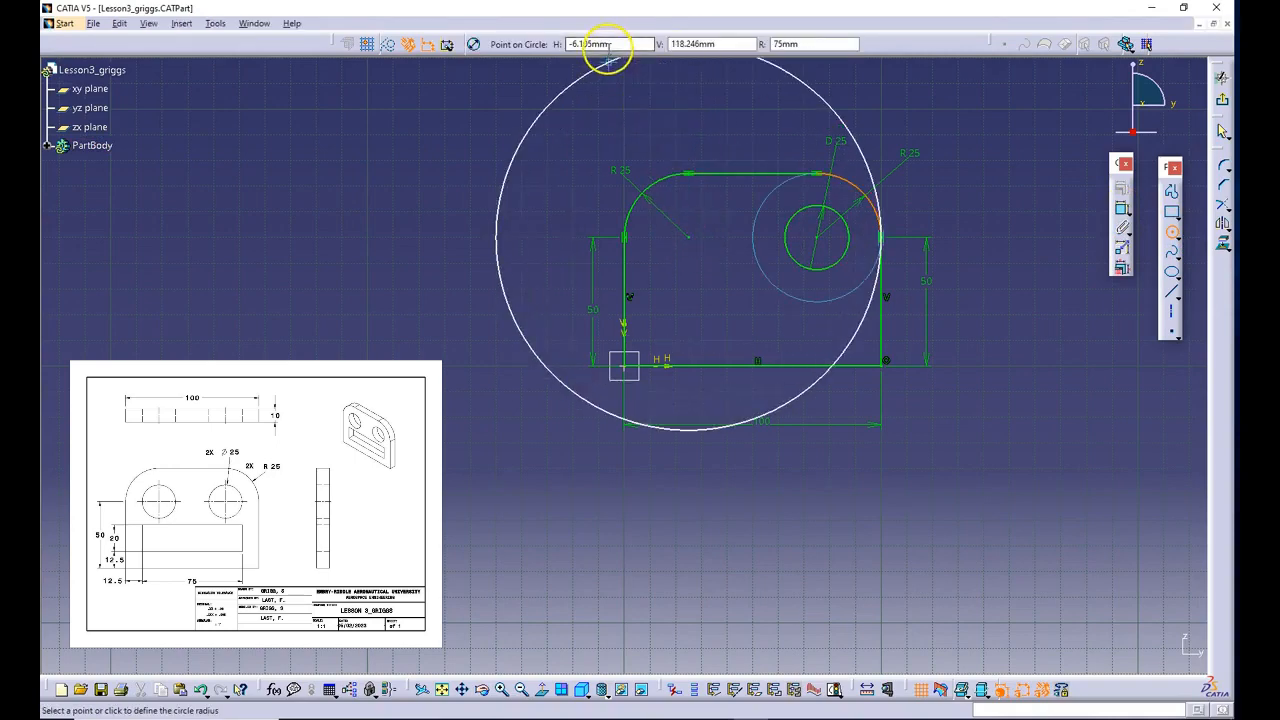
left_click(797, 44)
left_click_drag(806, 44, 740, 42)
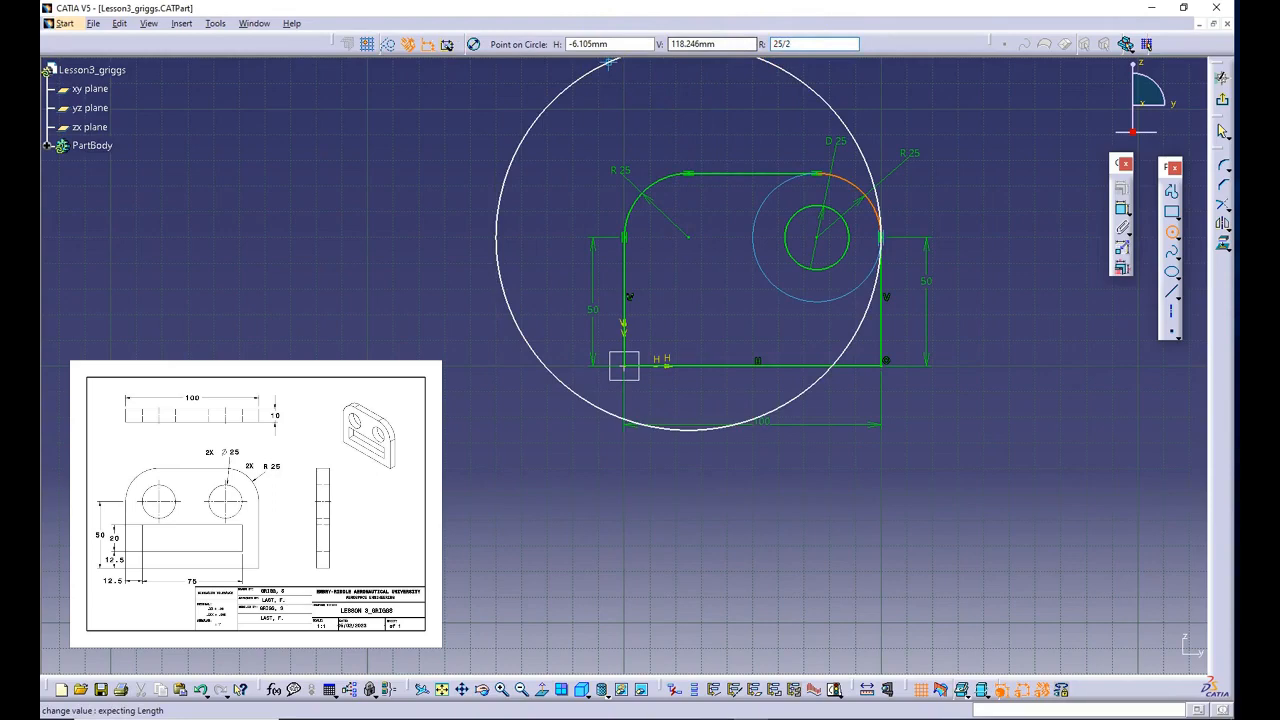
key("Return")
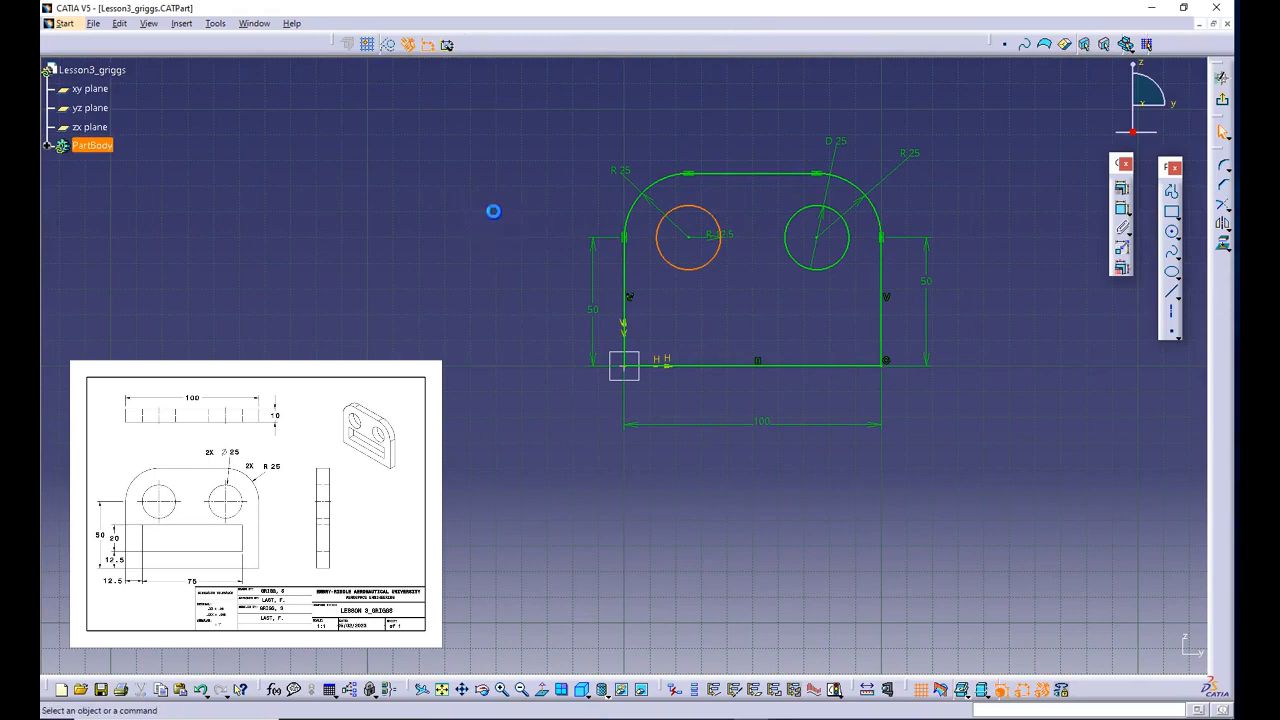
left_click(493, 211)
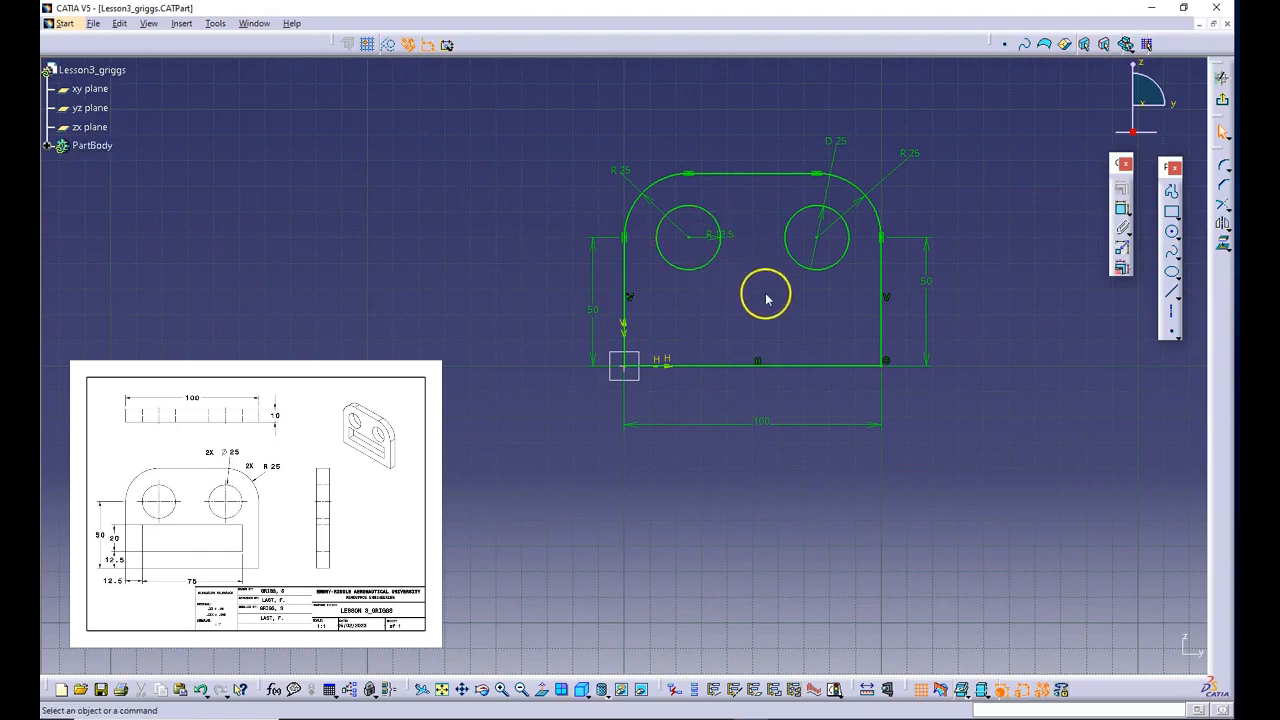
- Sketch a horizontal rectangle about 73 by 13 mm inside the plate, between the two circles and the bottom edge
left_click(1178, 221)
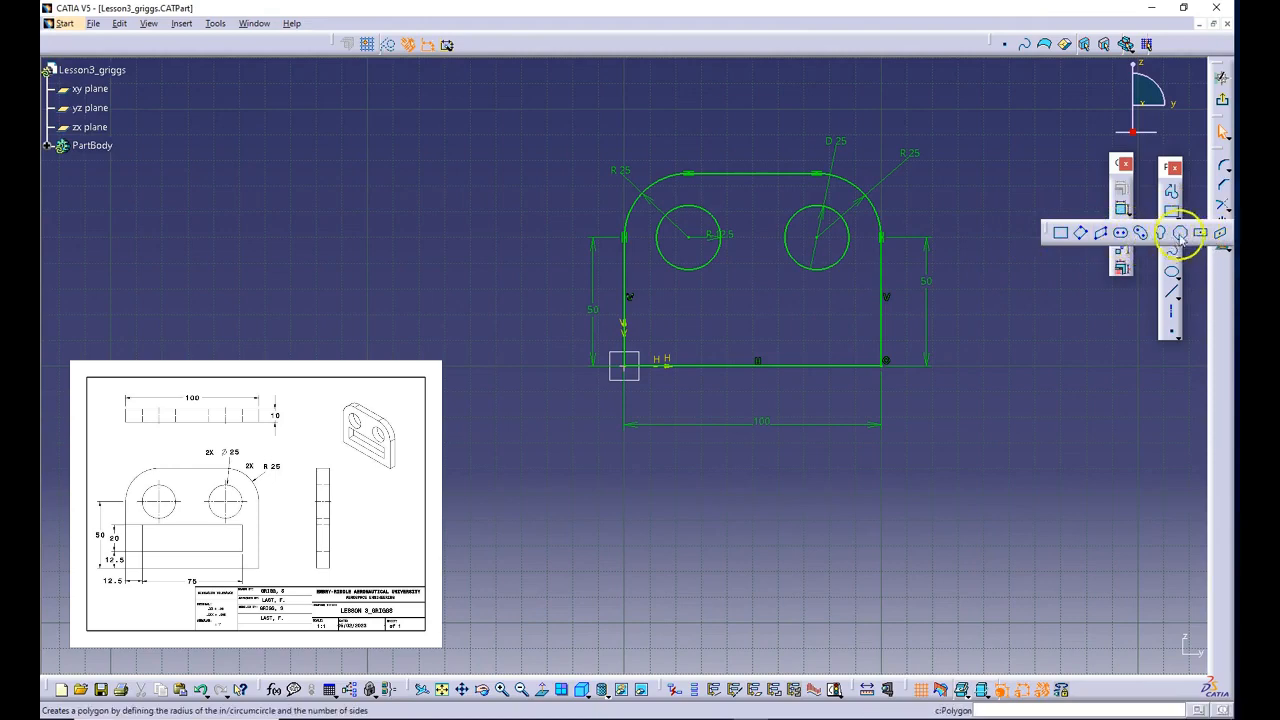
left_click(1060, 232)
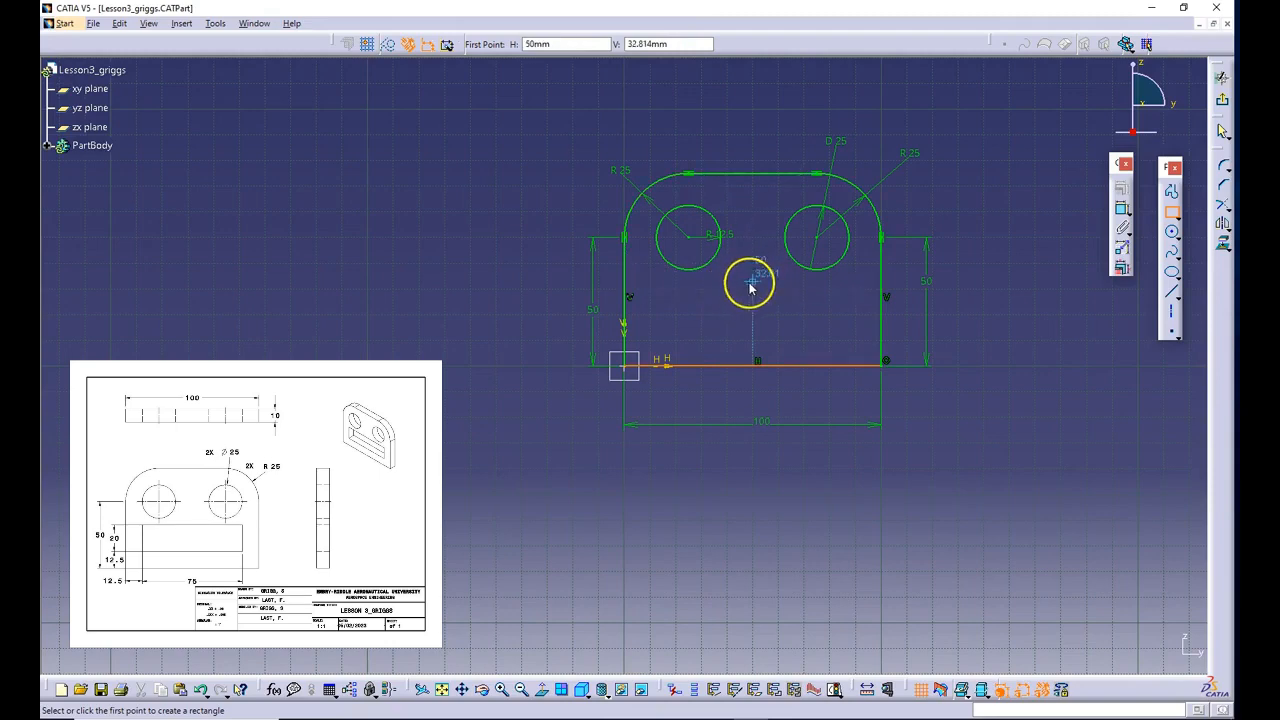
left_click(657, 307)
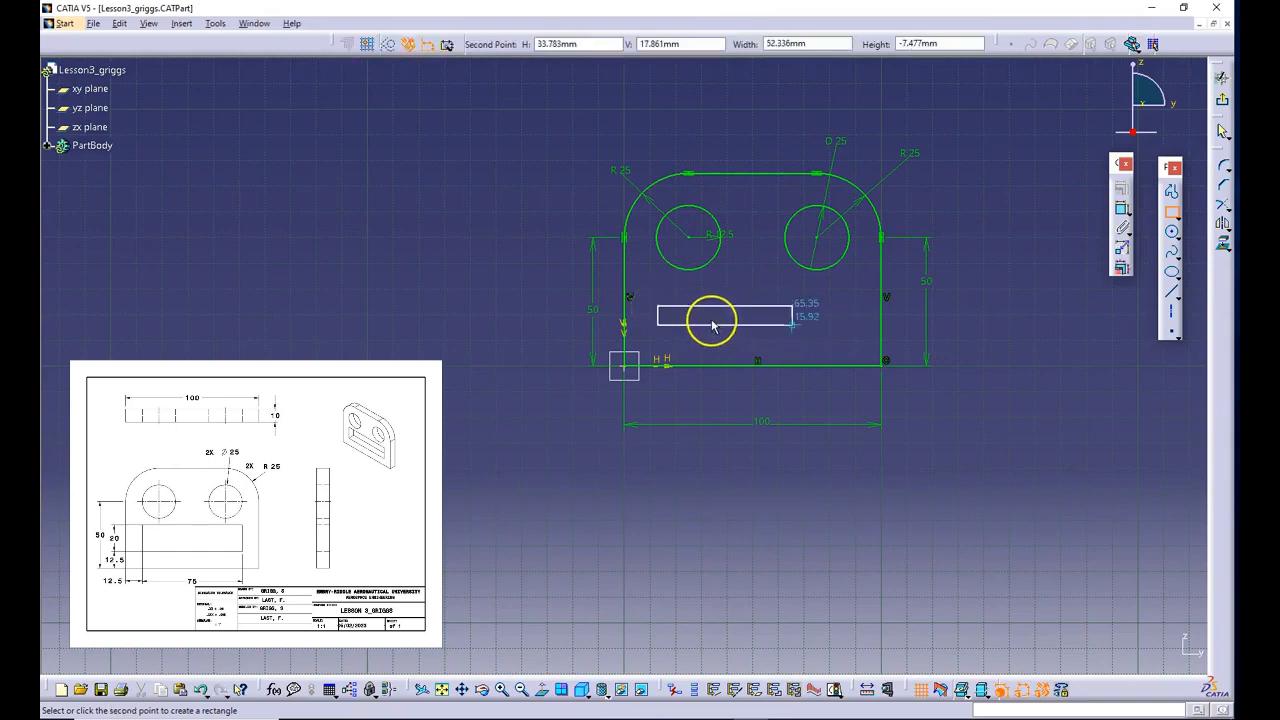
left_click(846, 340)
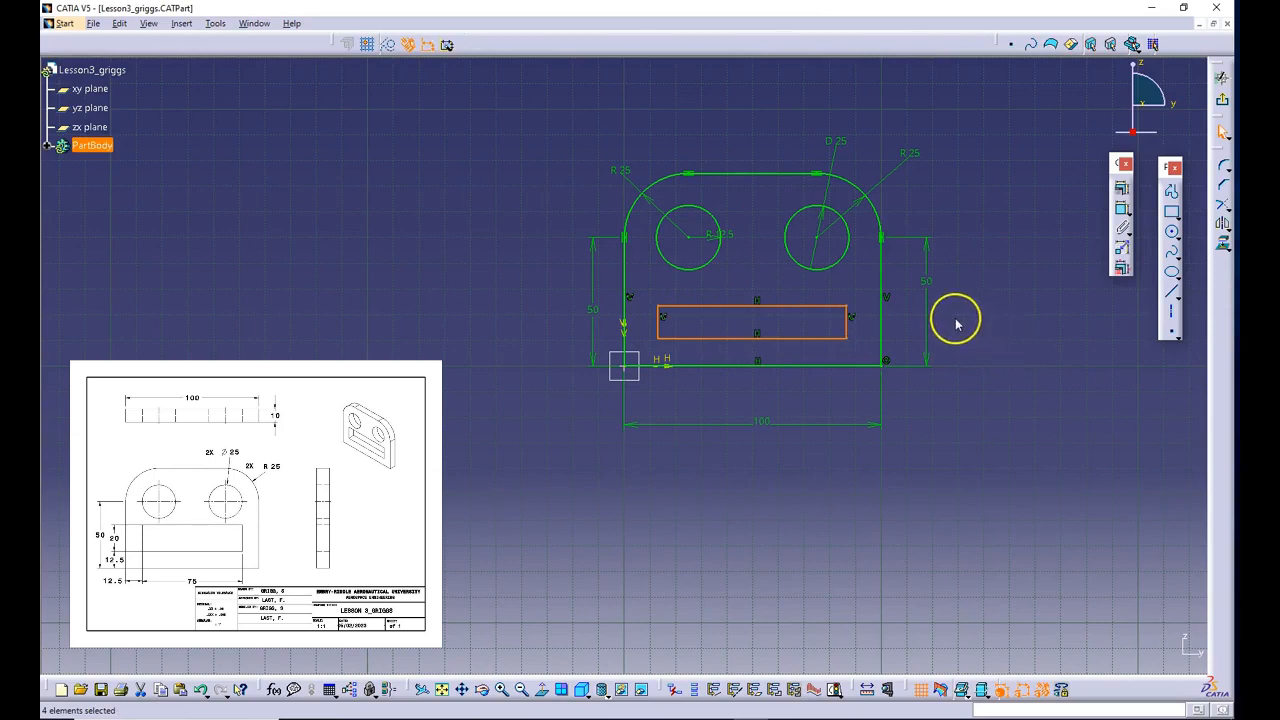
left_click(999, 313)
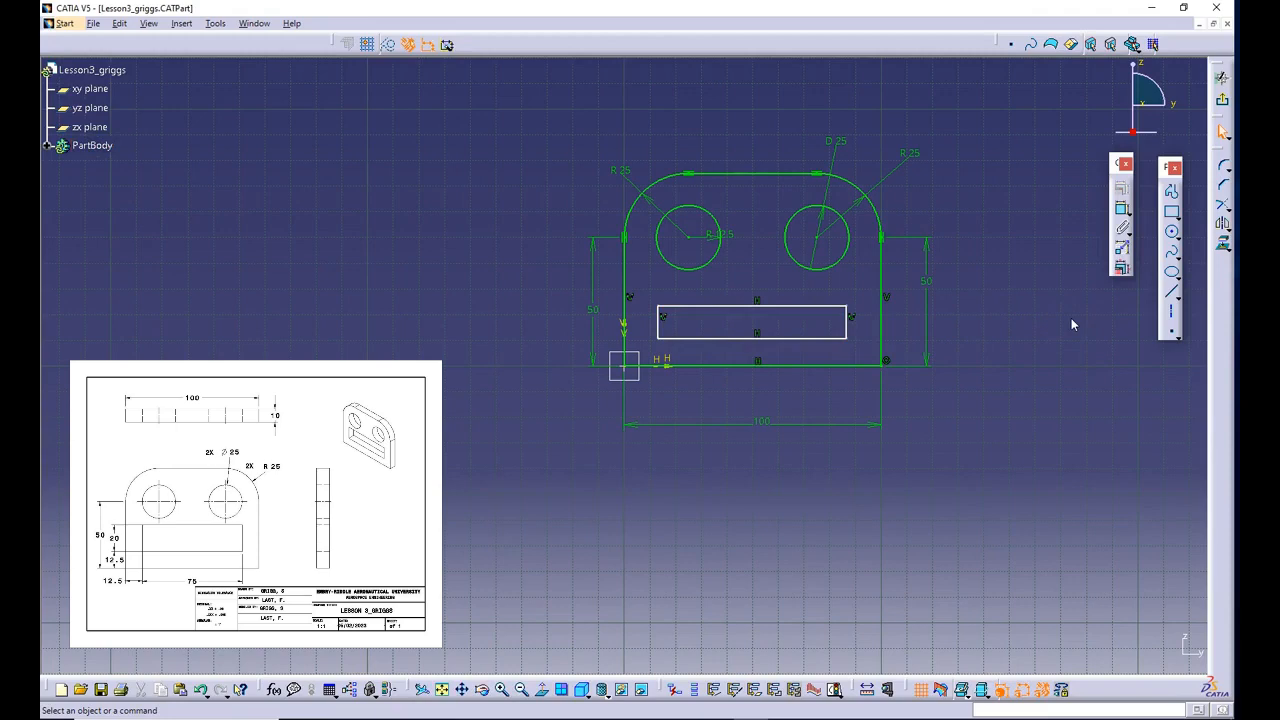
- Dimension the rectangle's bottom edge below the profile and set its length to 75 mm
left_click(1120, 210)
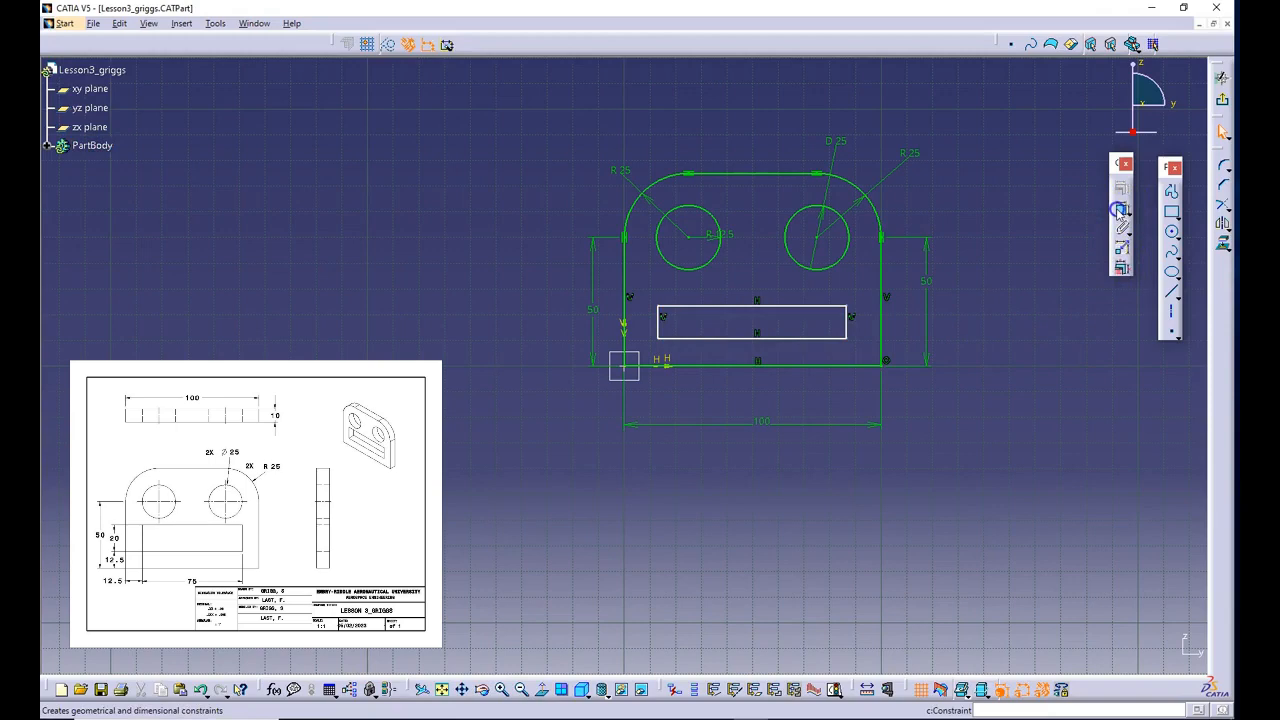
left_click(754, 339)
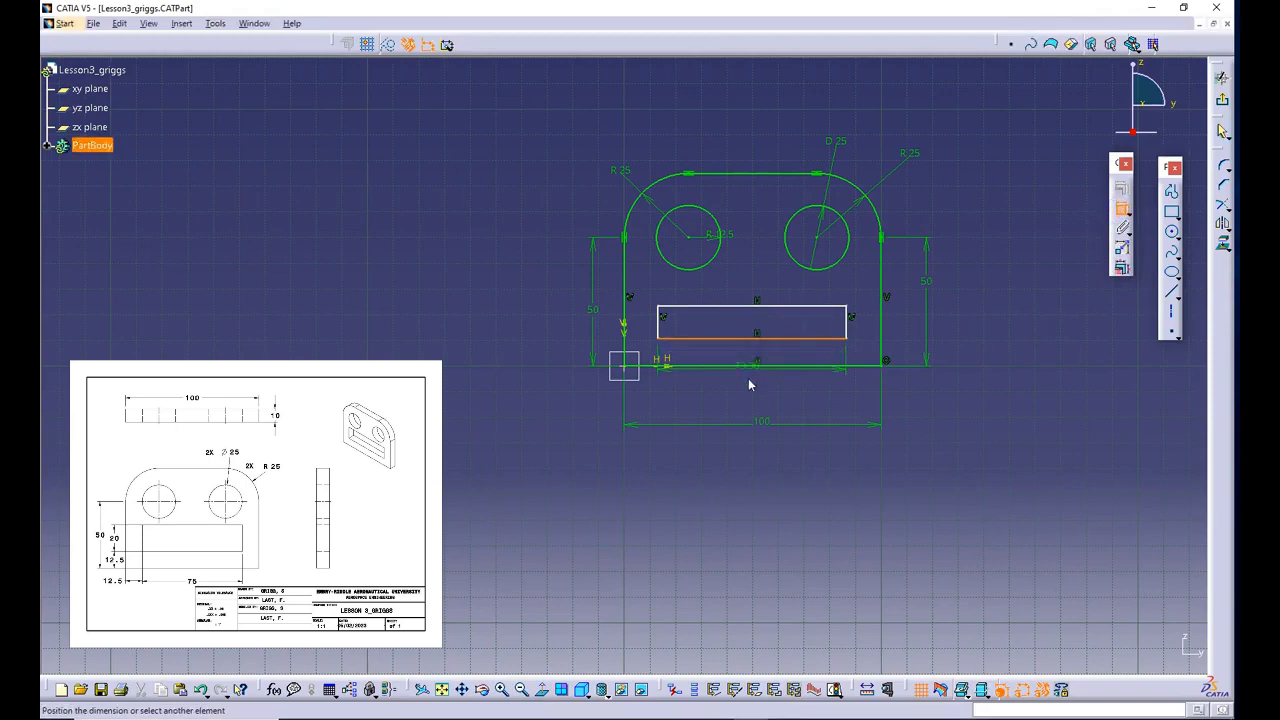
left_click(755, 384)
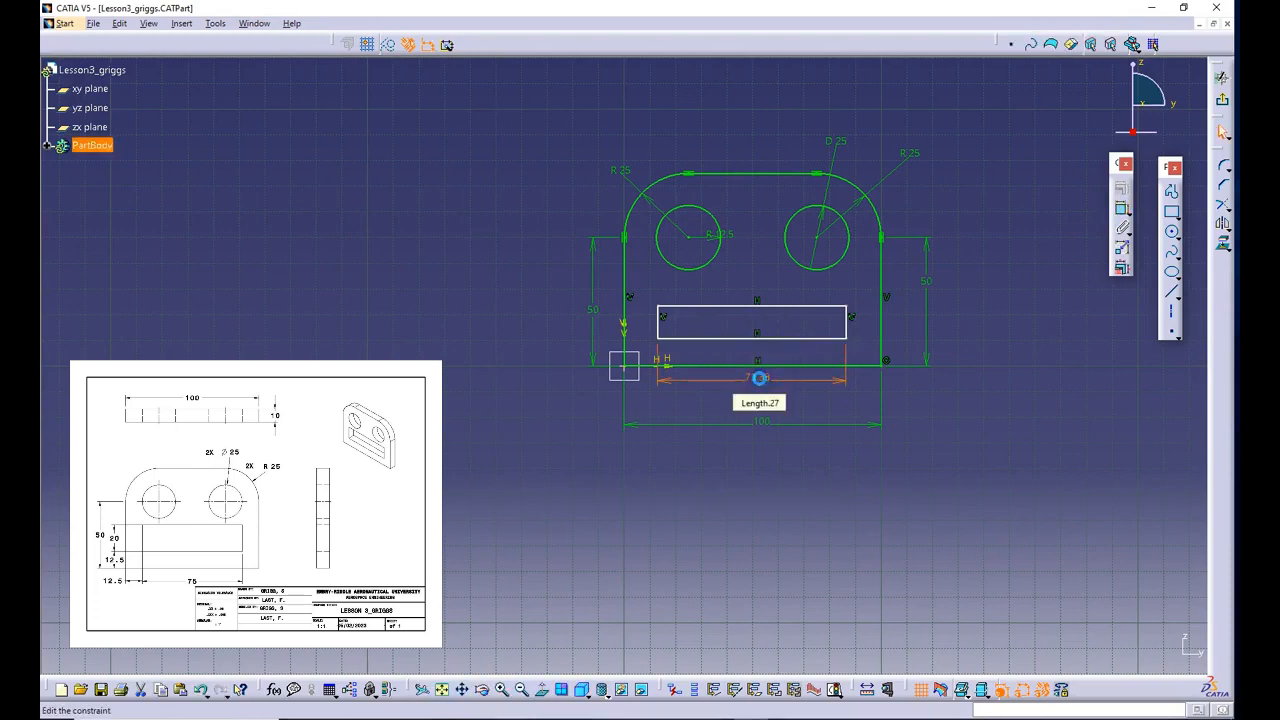
double_click(760, 376)
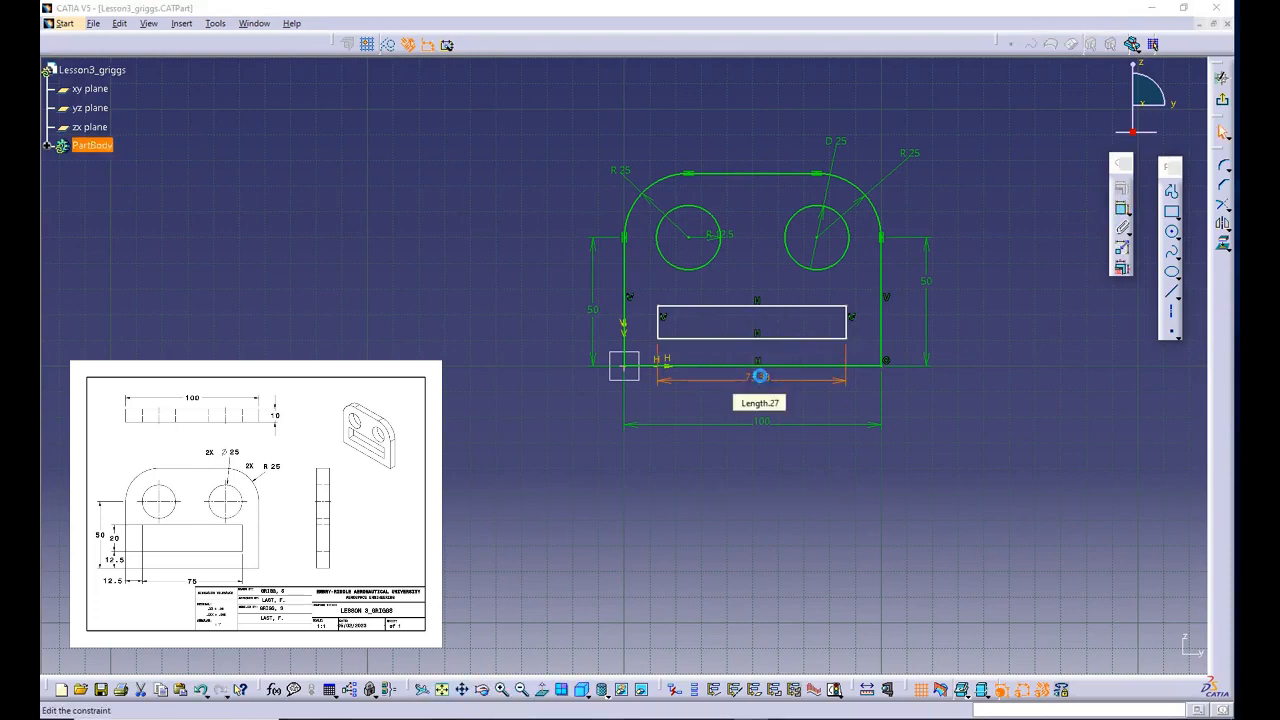
type("7")
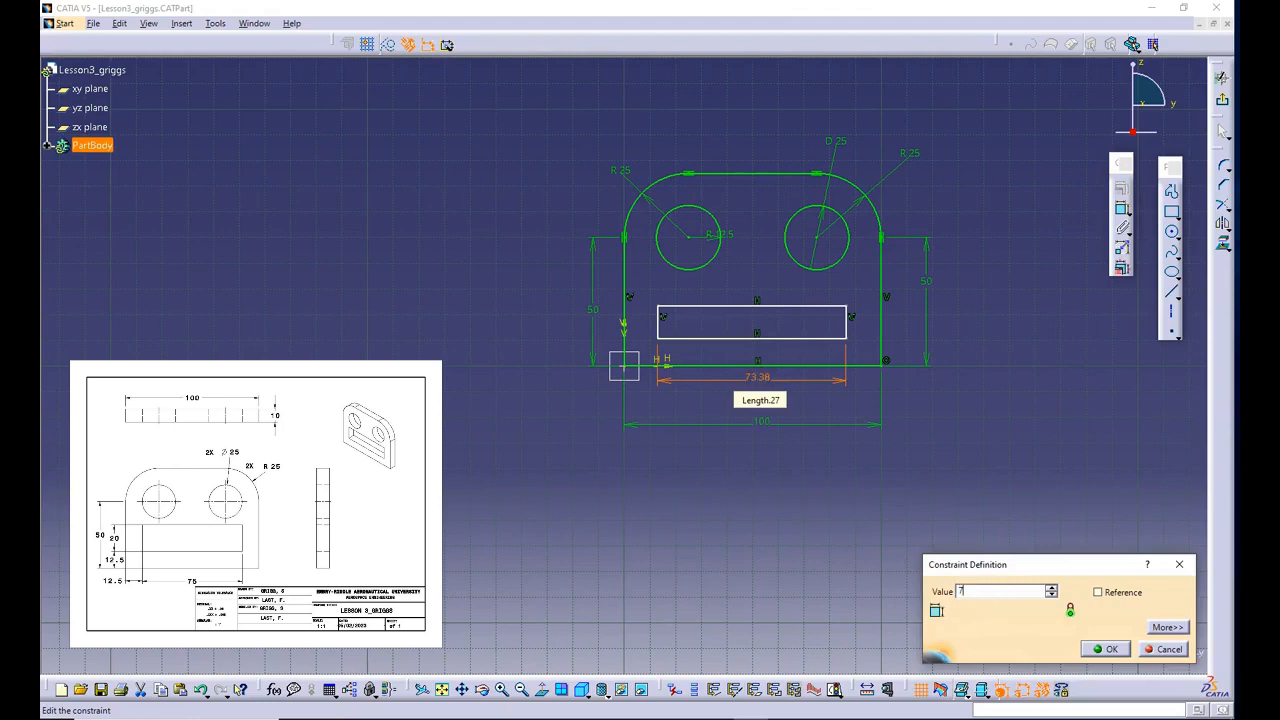
type("5")
left_click(1104, 649)
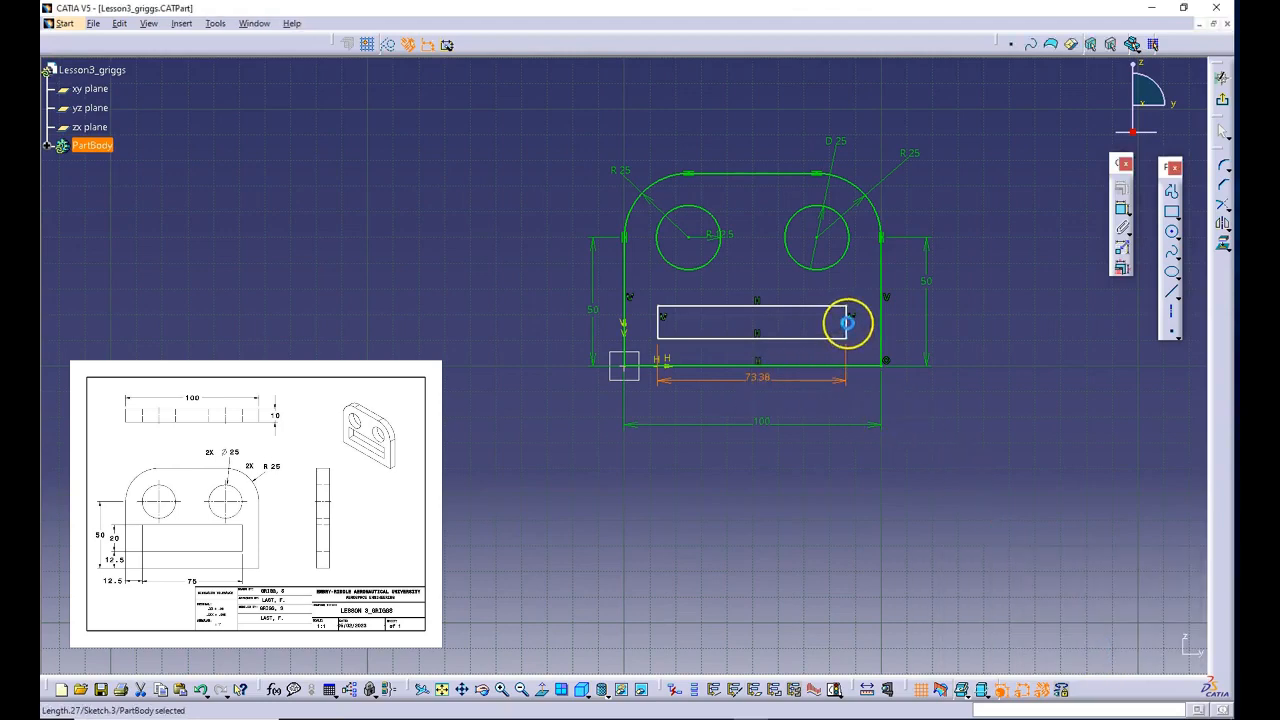
- Dimension the rectangle's right edge and set the rectangle's height to 20 mm
left_click(848, 320)
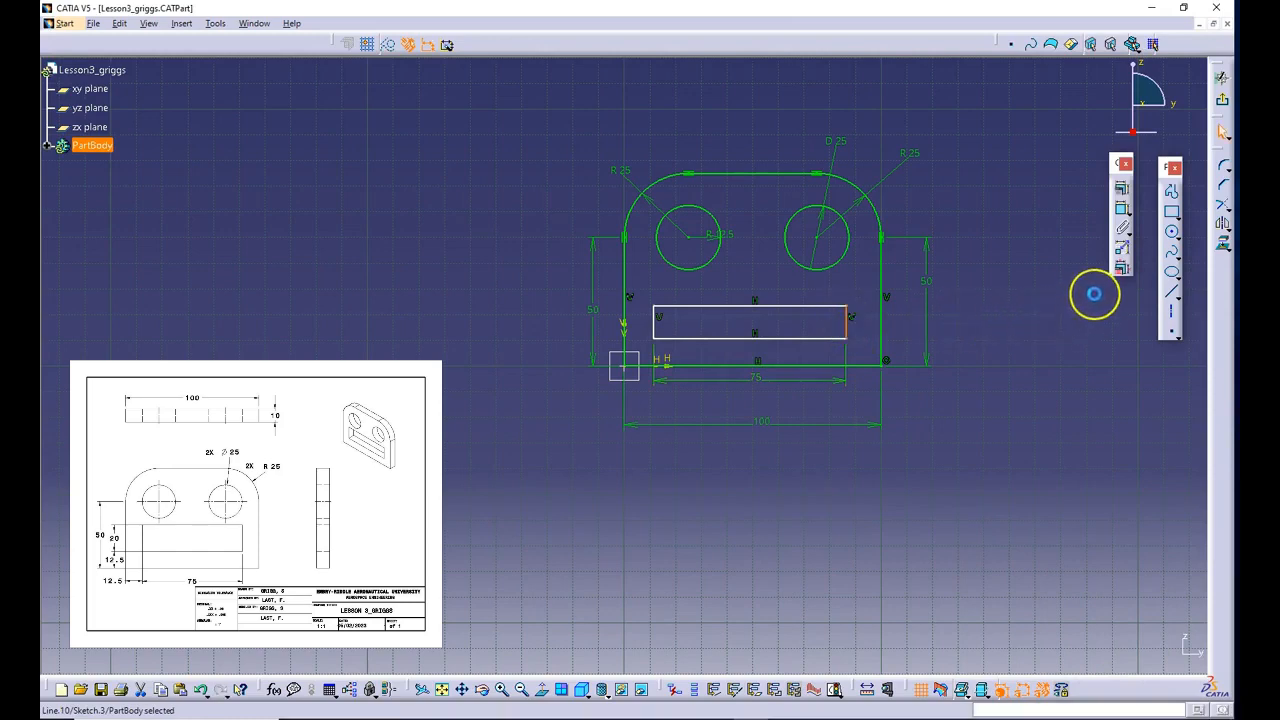
left_click(1124, 212)
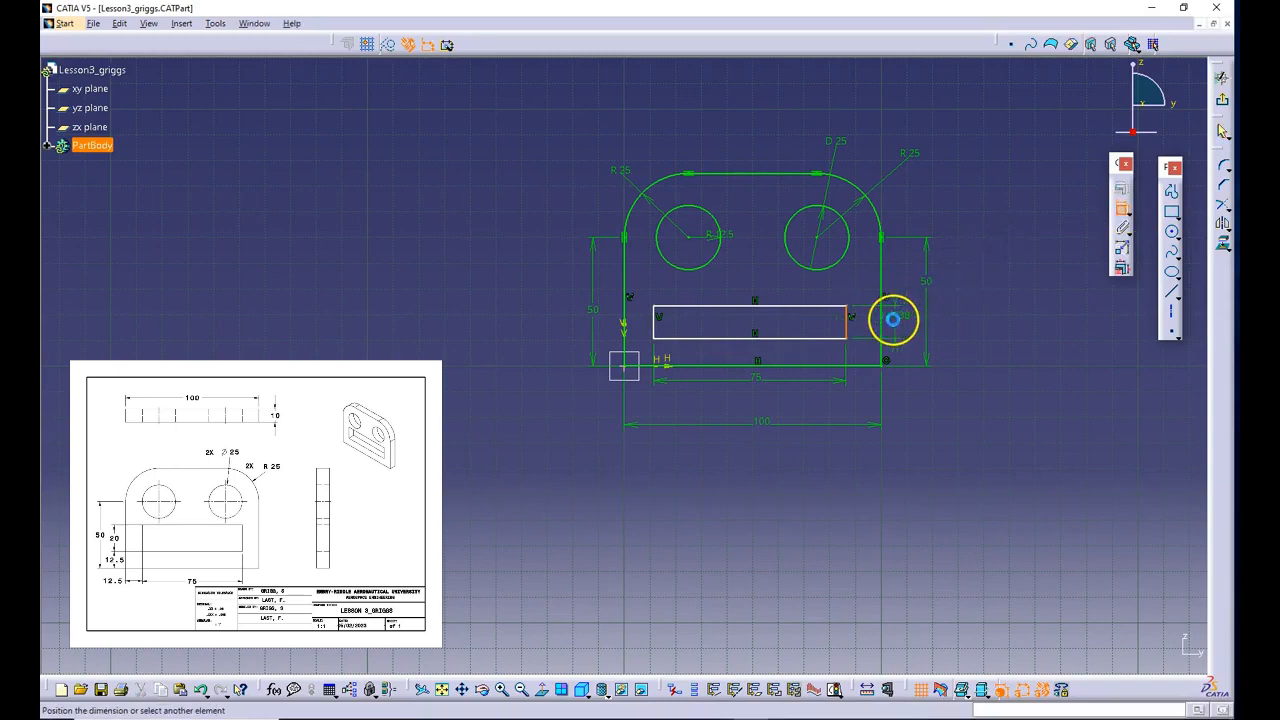
left_click(895, 325)
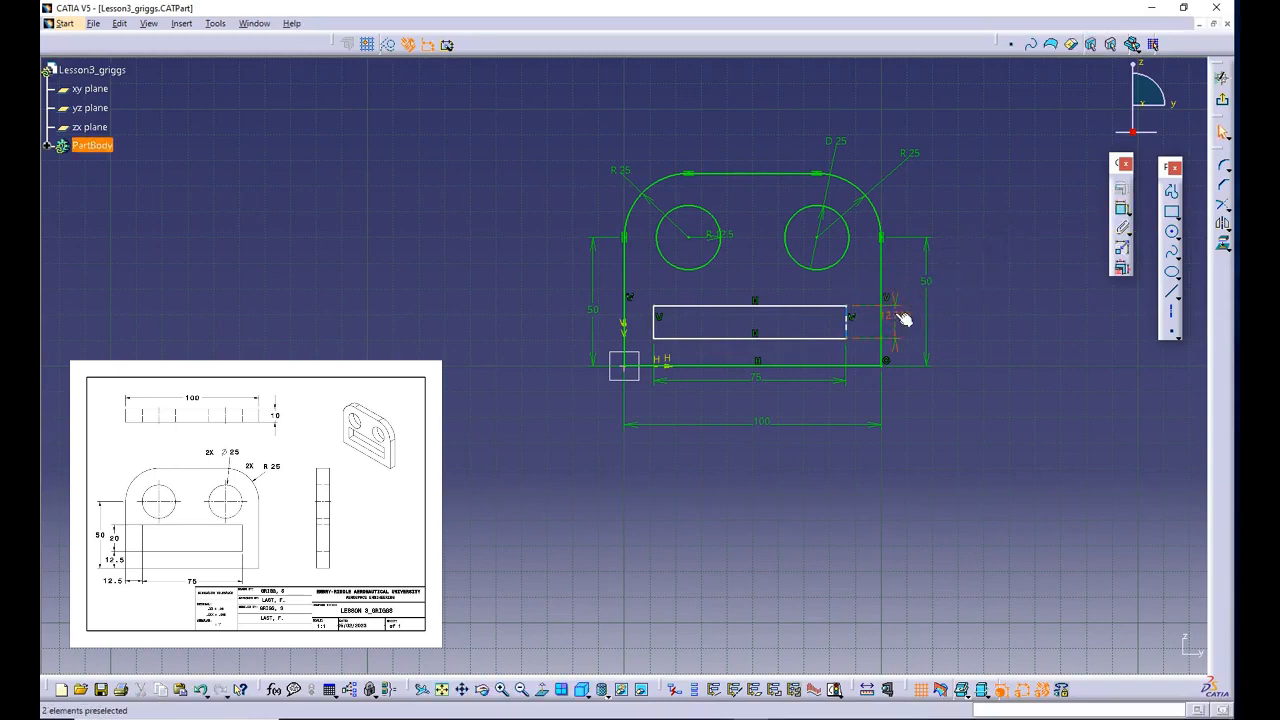
double_click(916, 311)
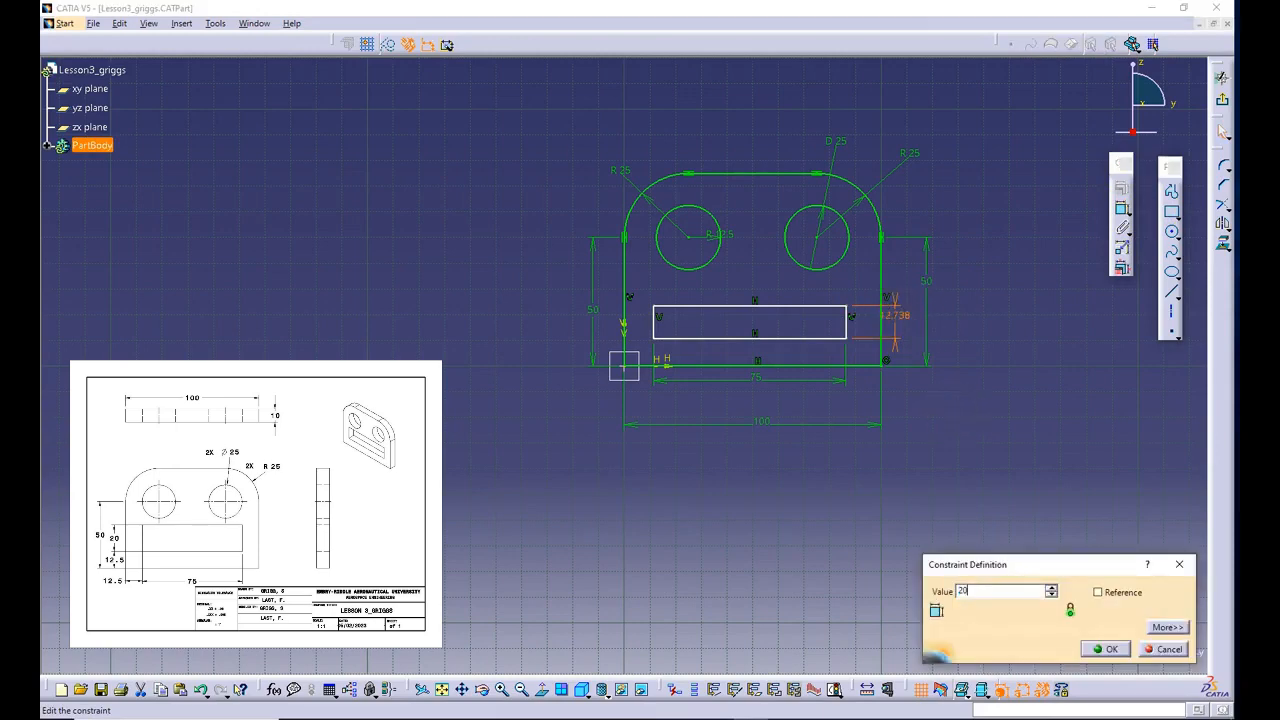
key("Return")
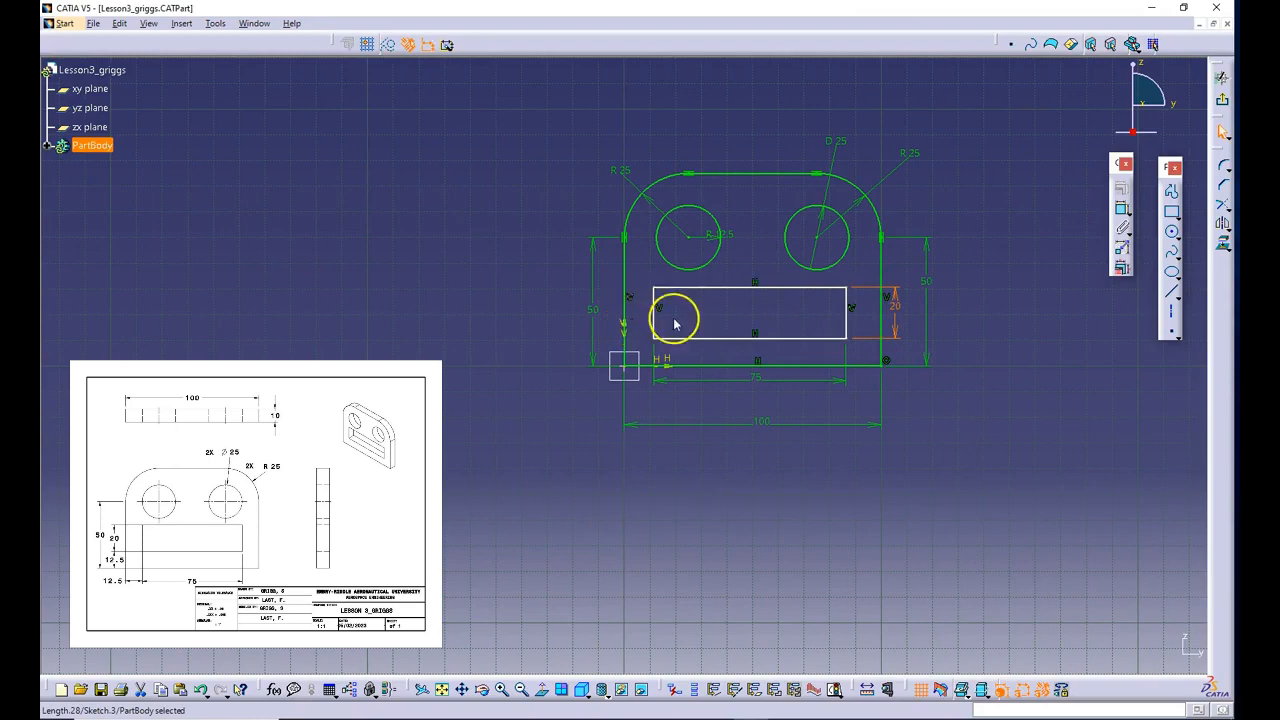
- Dimension the offset between the plate's left edge and the rectangle's left edge below the profile, and set it to (100-75)/2 mm
left_click(735, 380)
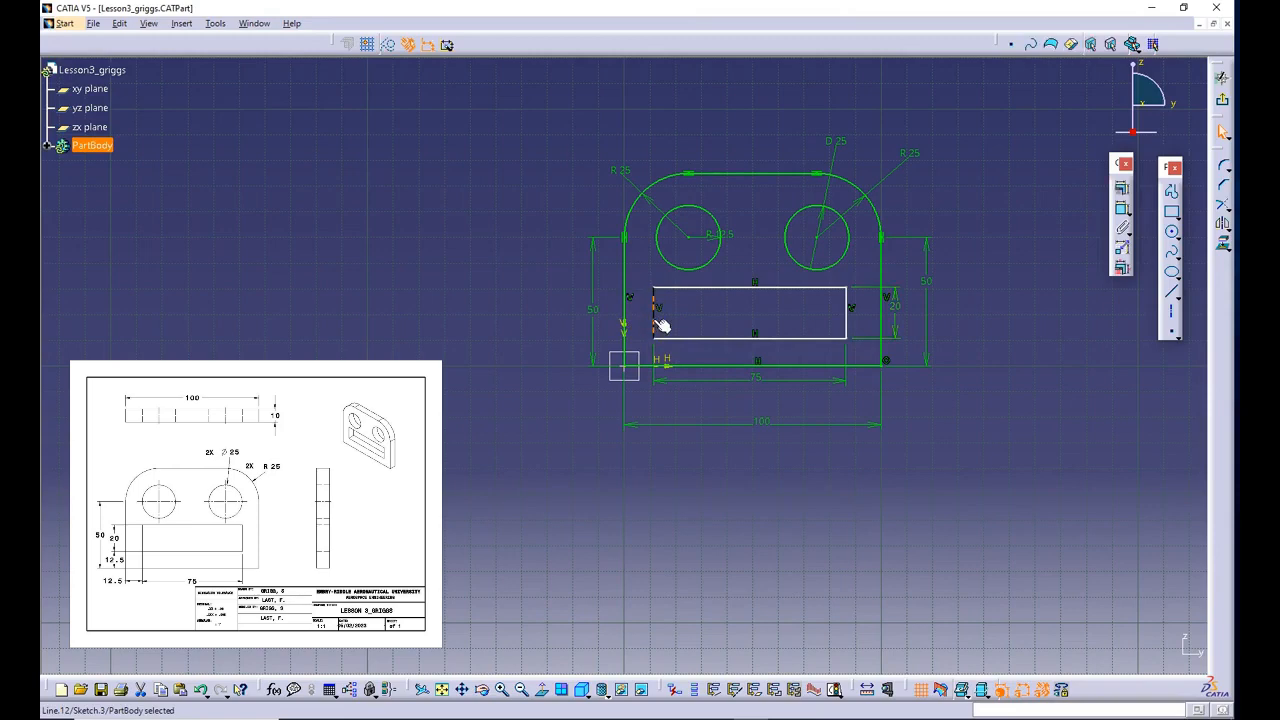
left_click(633, 320)
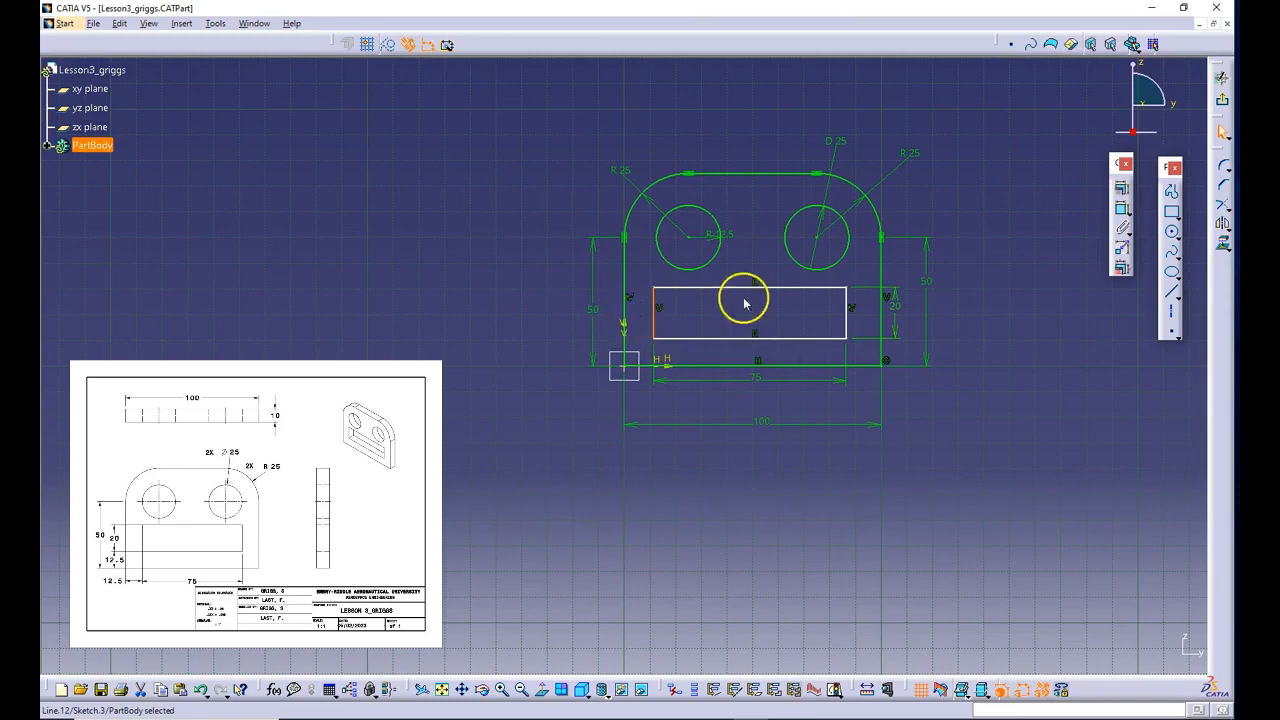
left_click(625, 316, "ctrl")
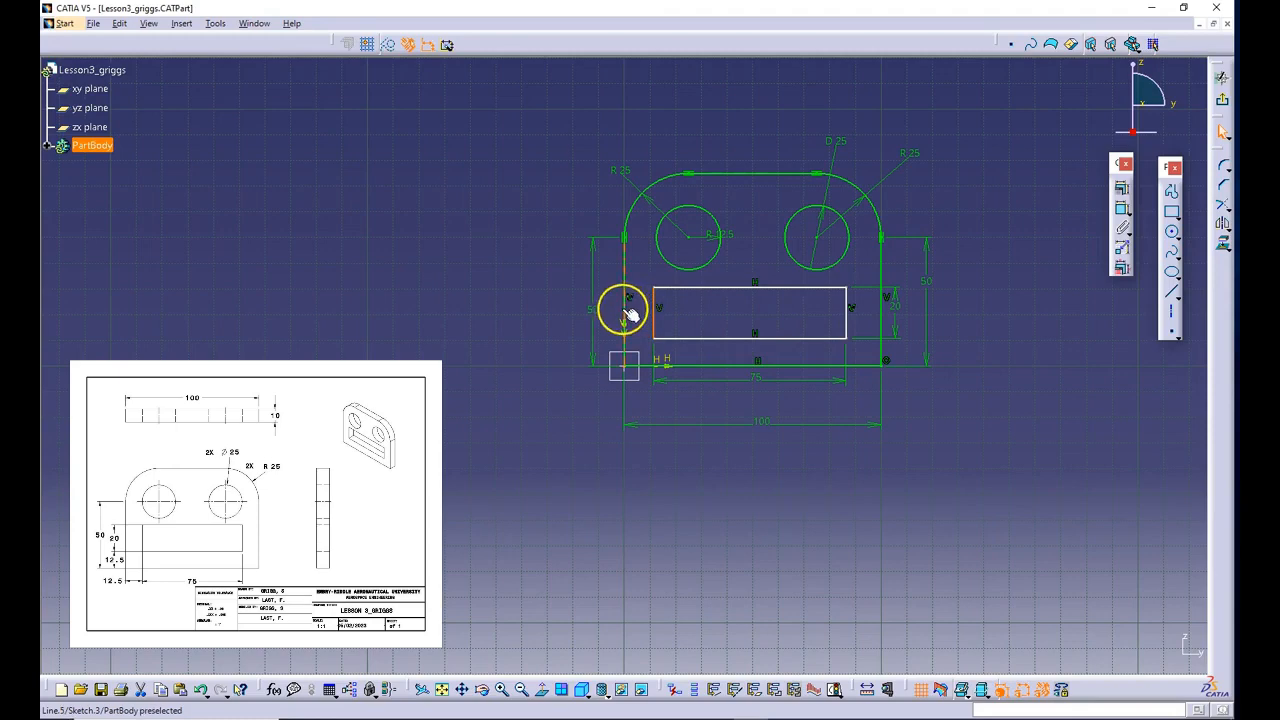
left_click(1121, 213)
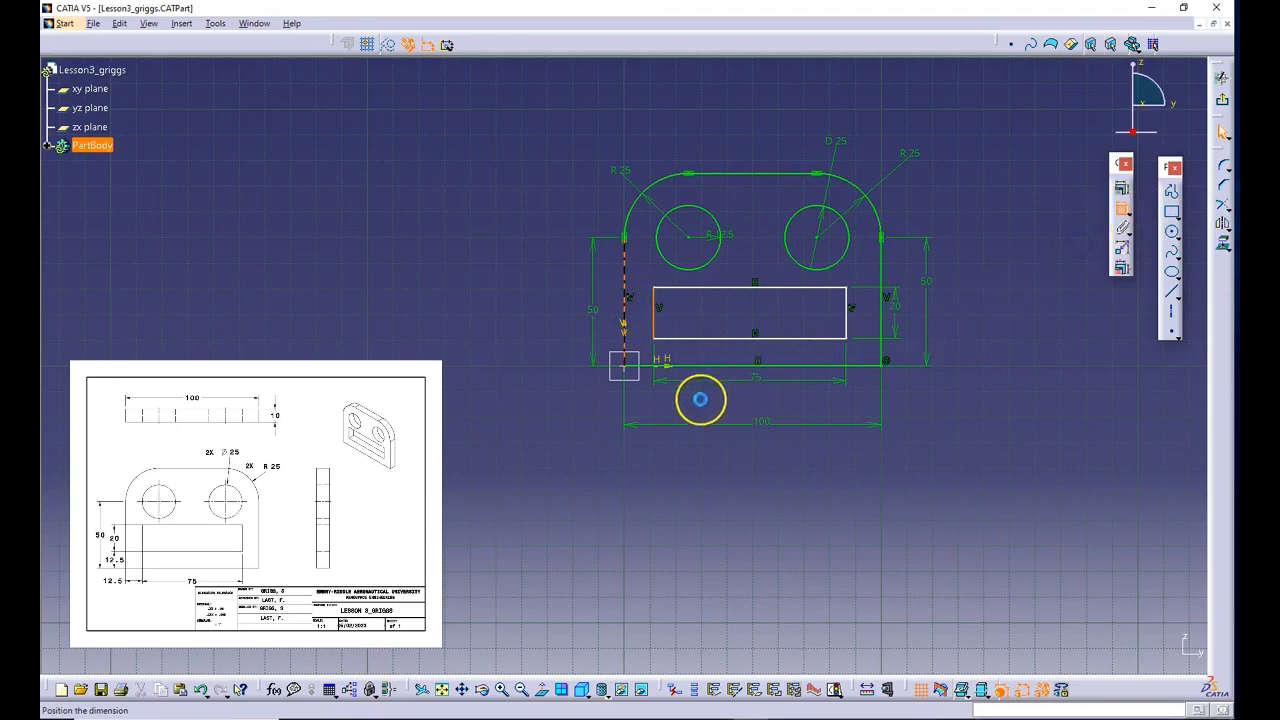
left_click(657, 495)
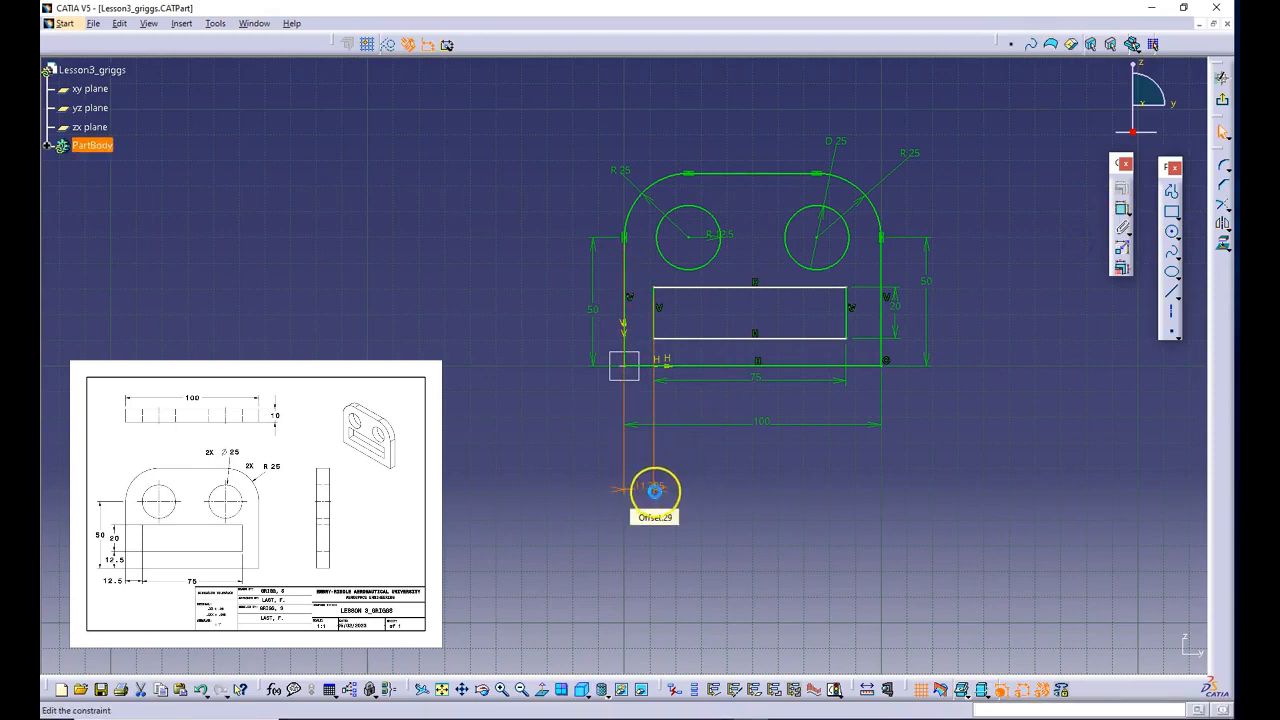
double_click(654, 489)
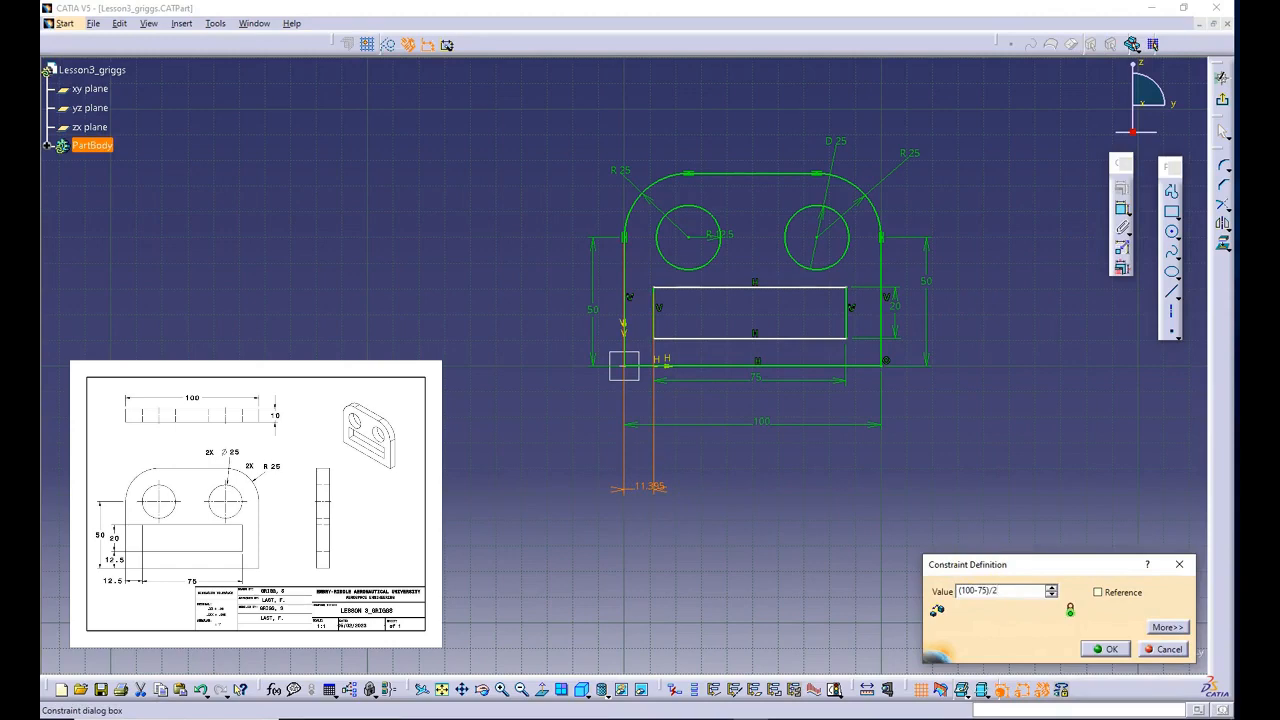
key("Return")
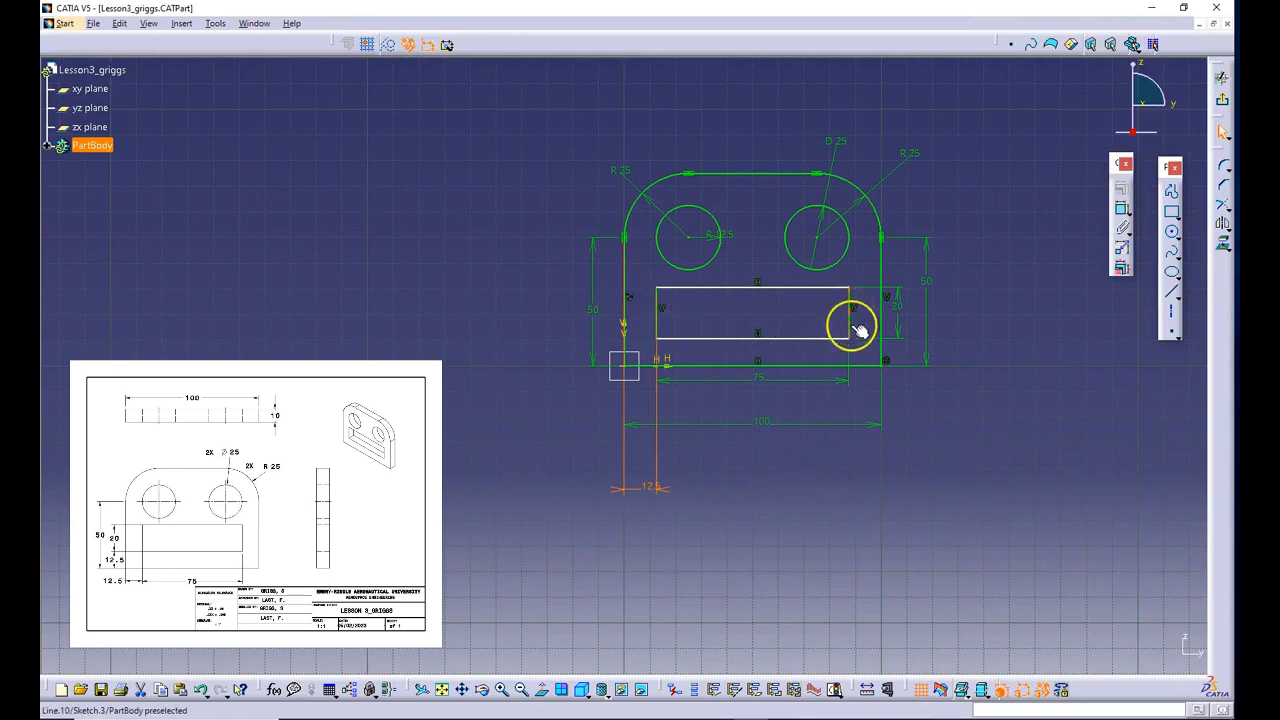
left_click(655, 320)
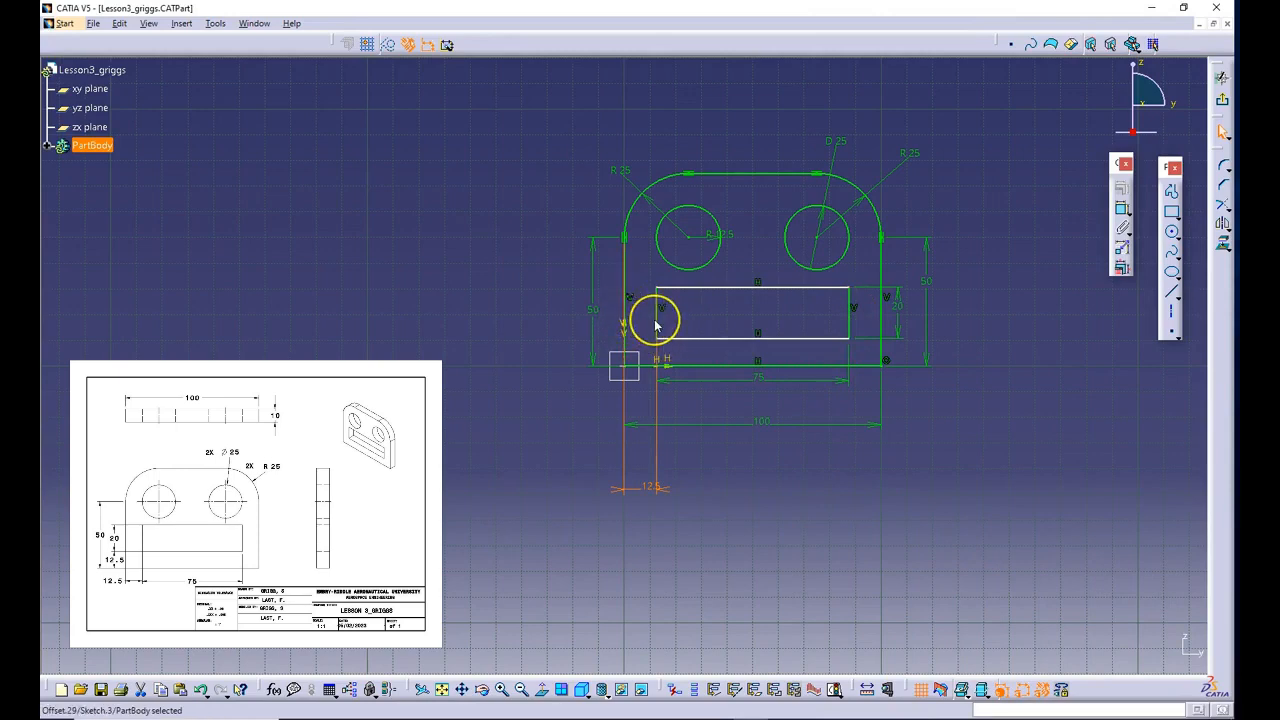
left_click(857, 325)
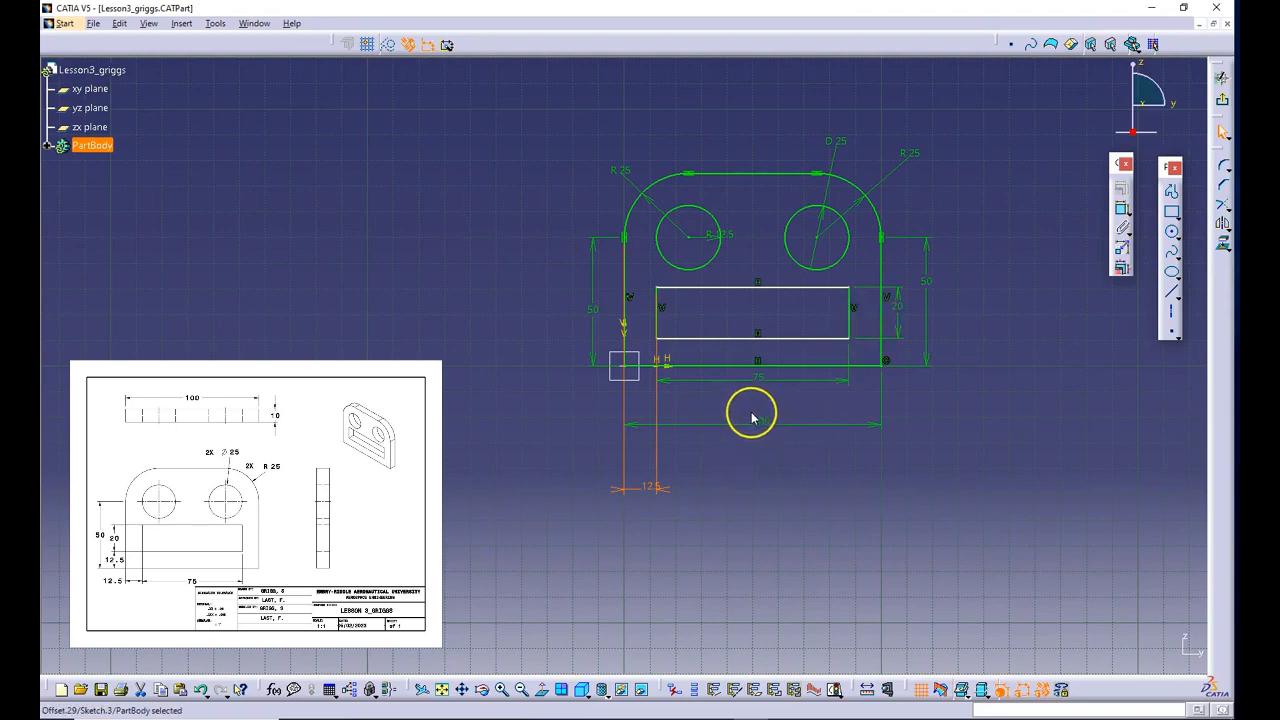
left_click(752, 457)
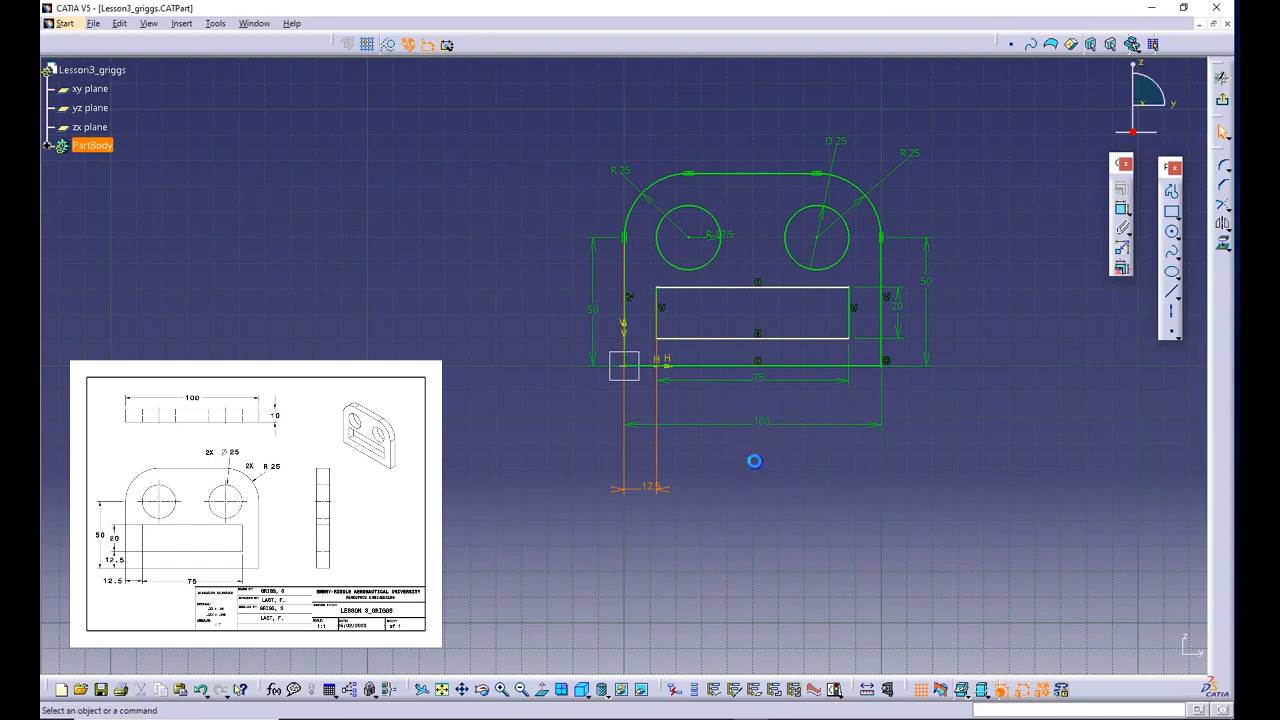
- Dimension the offset between the plate's bottom edge and the rectangle's bottom edge beside the profile, and set it to 12.5 mm
left_click(721, 366)
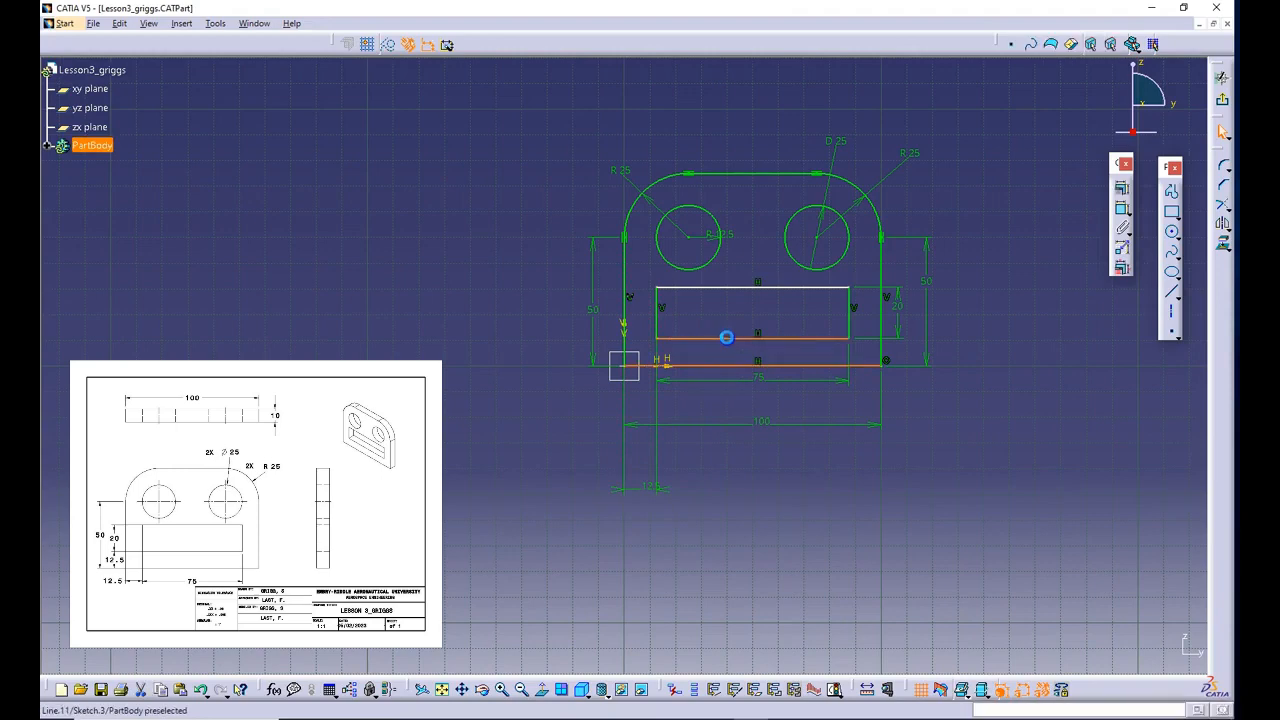
left_click(1122, 209)
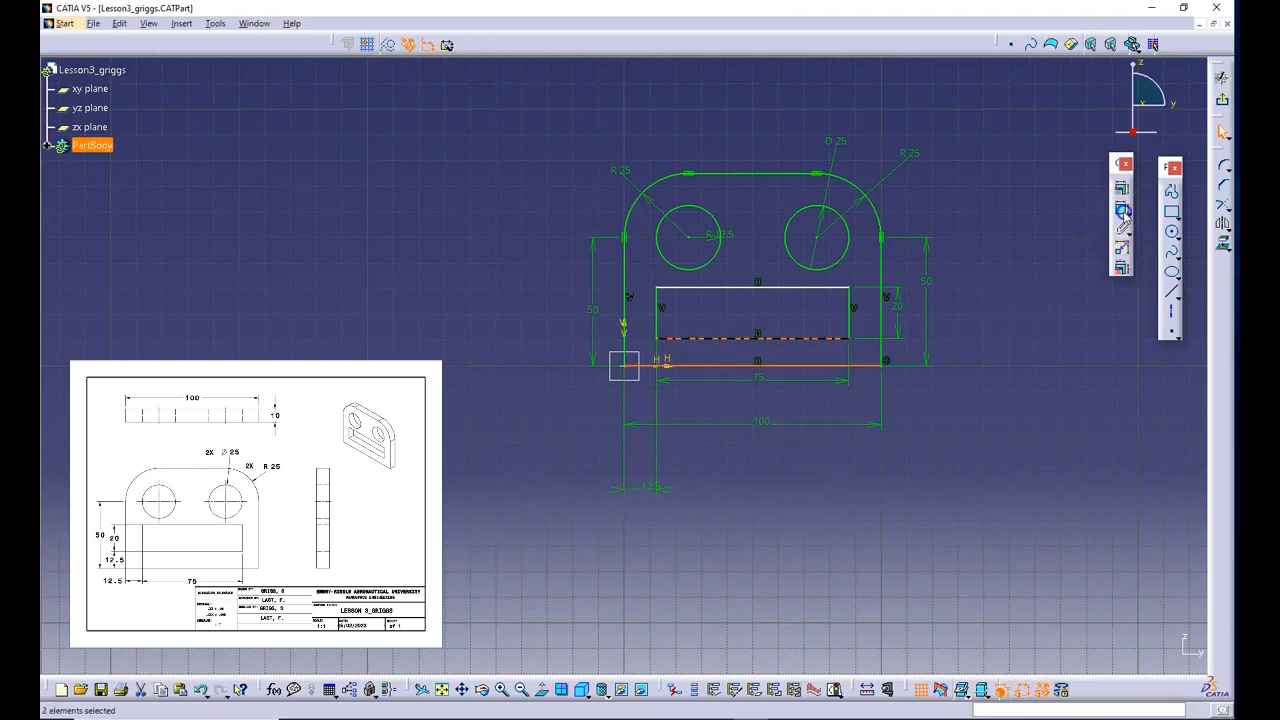
left_click(985, 352)
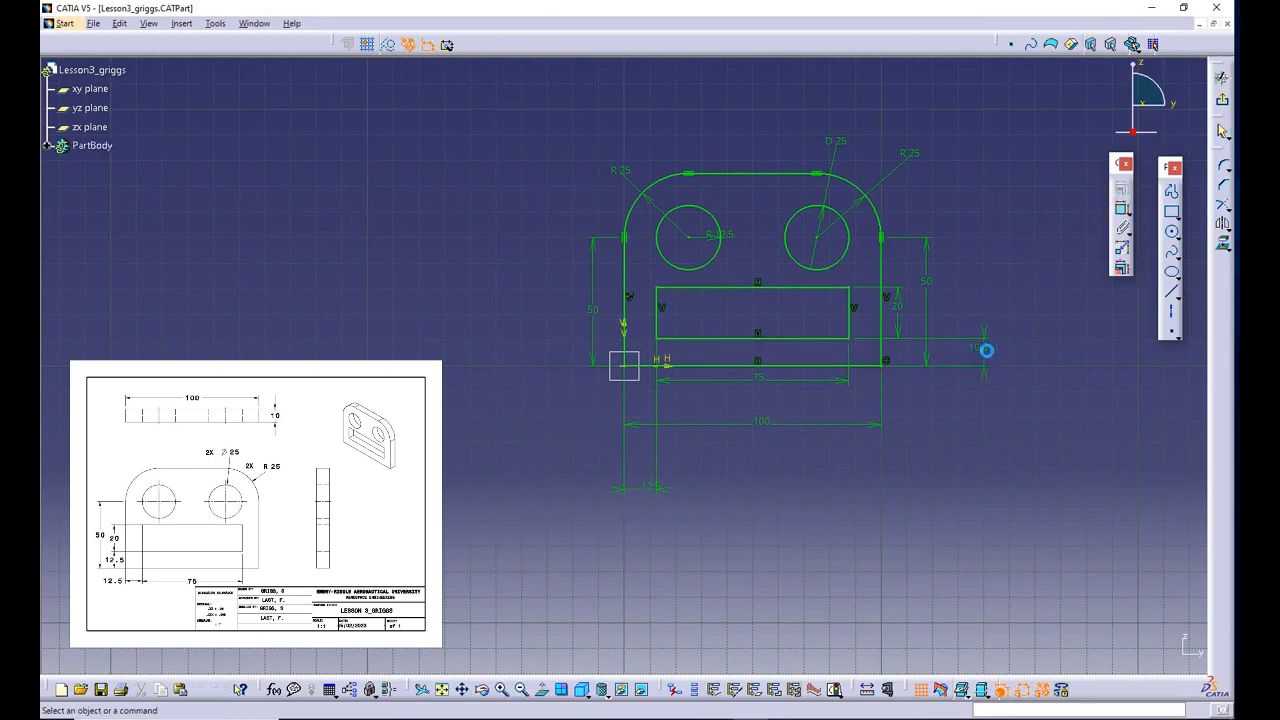
left_click(985, 349)
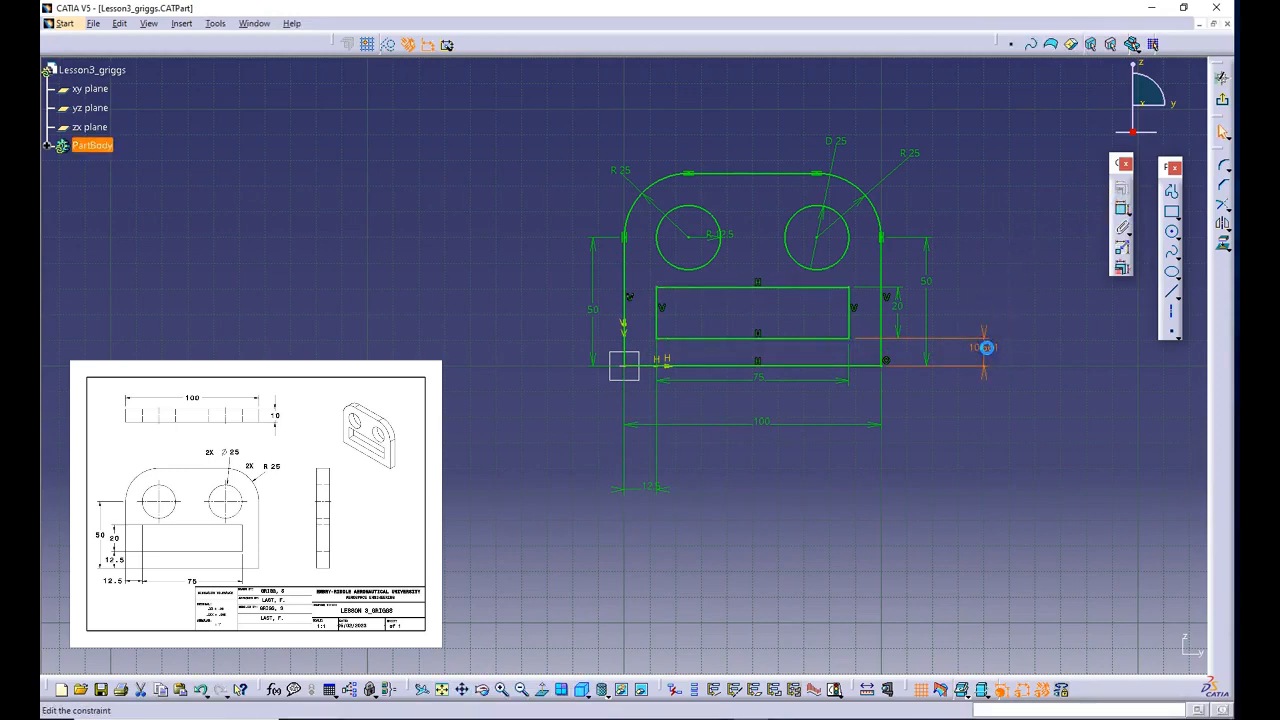
double_click(985, 347)
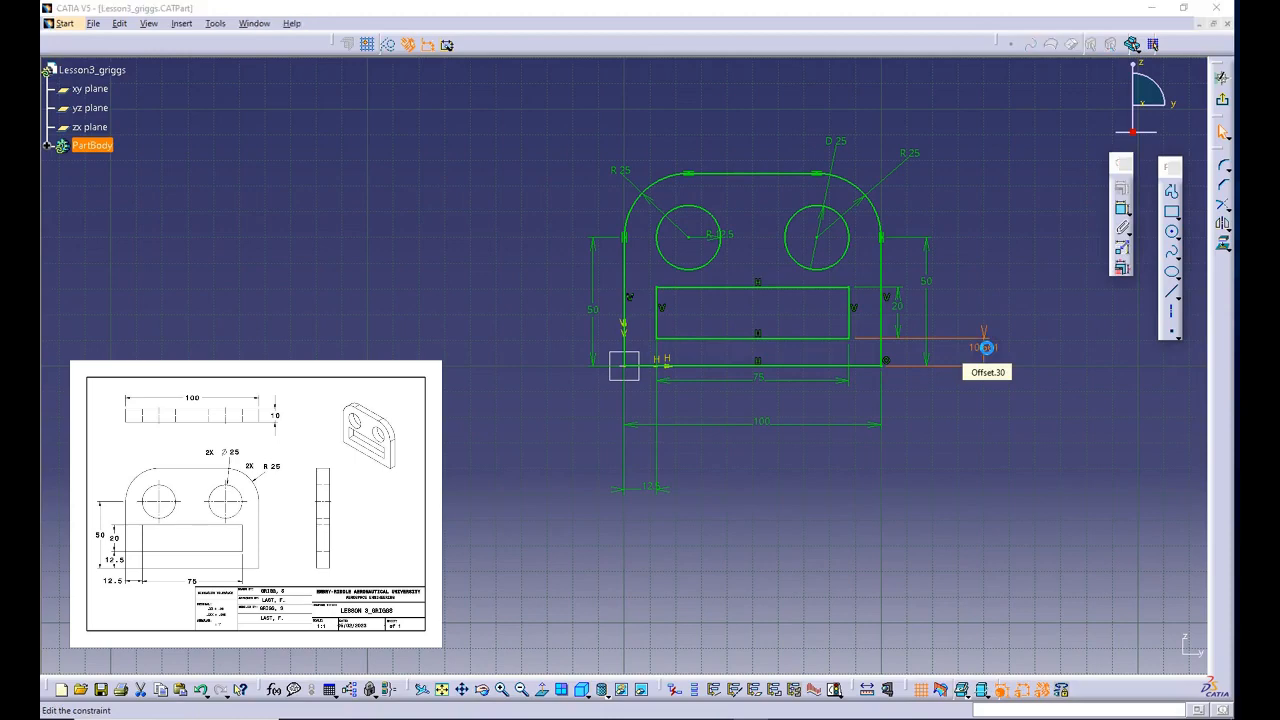
type("12")
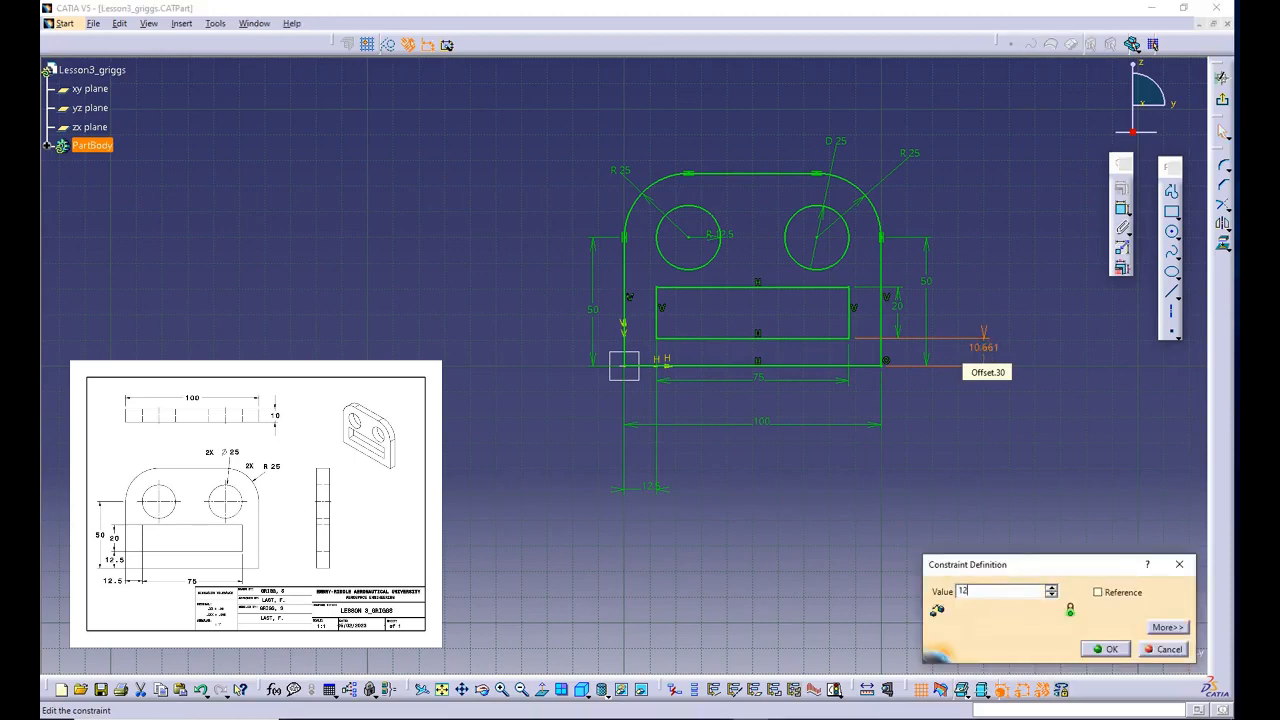
type(".5")
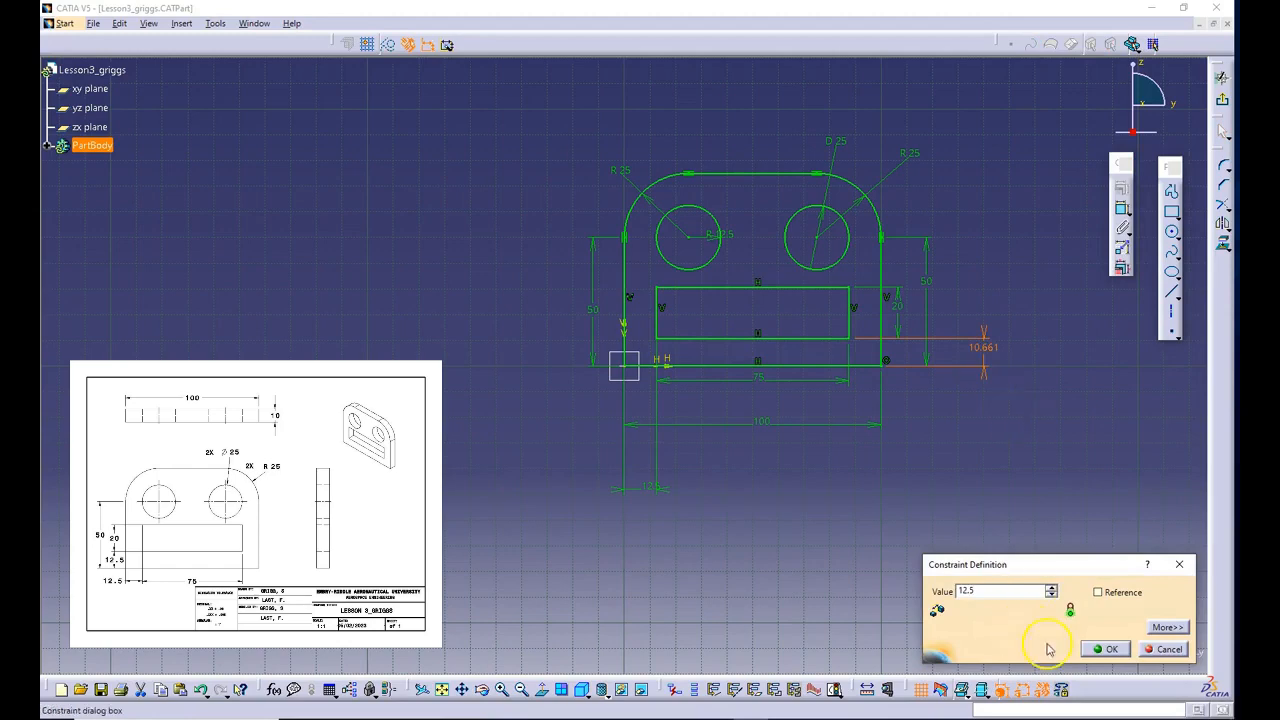
left_click(1102, 649)
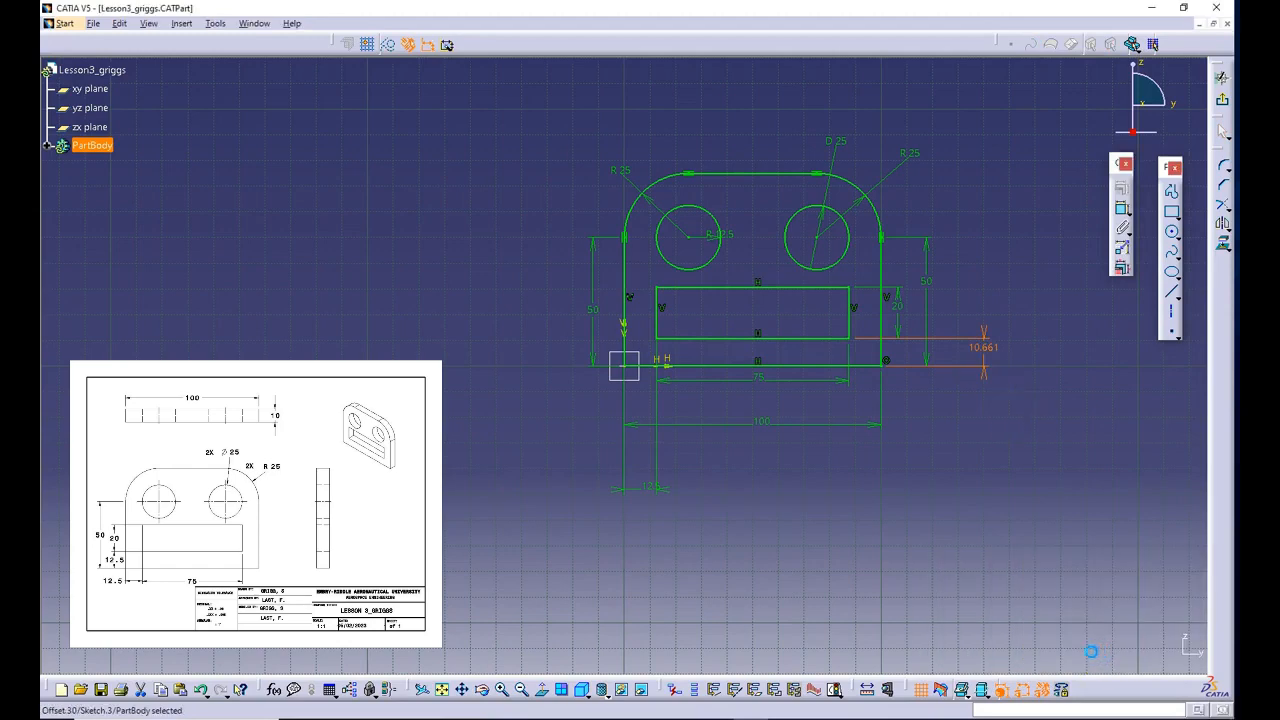
- Check the sketch's solving status to see whether the geometry is fully constrained
left_click(835, 690)
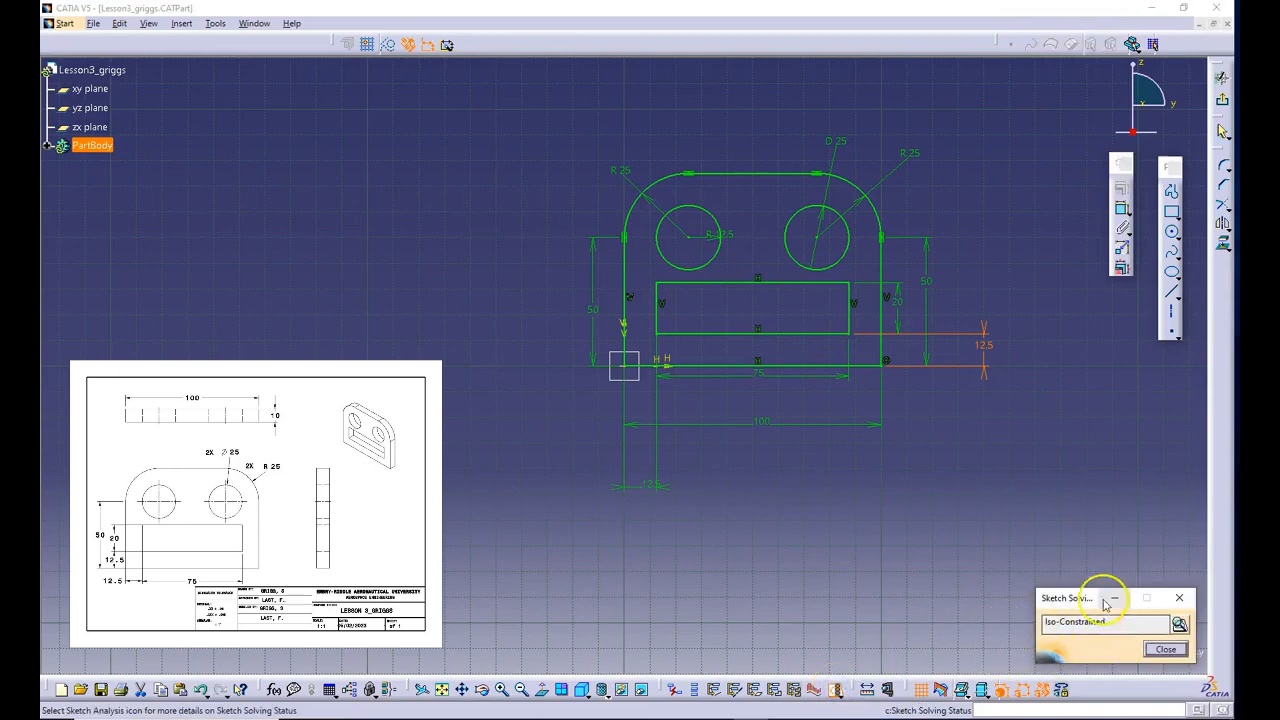
left_click(1168, 650)
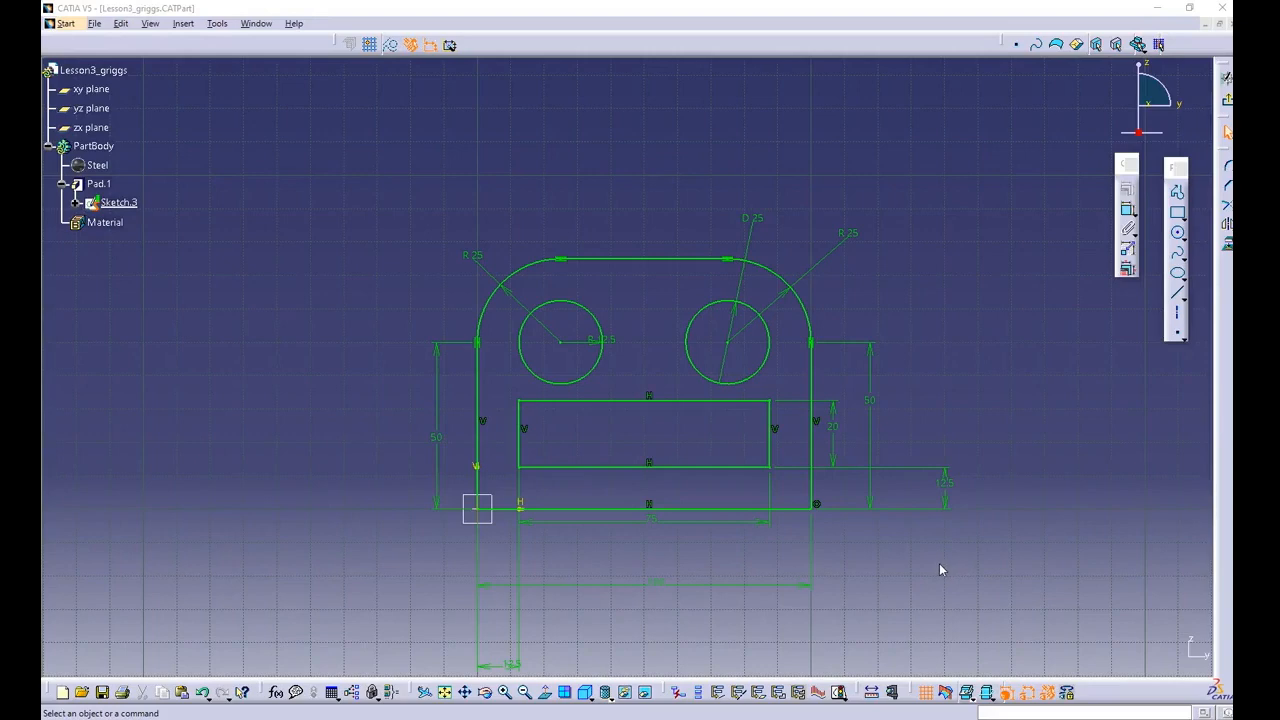
left_click(996, 571)
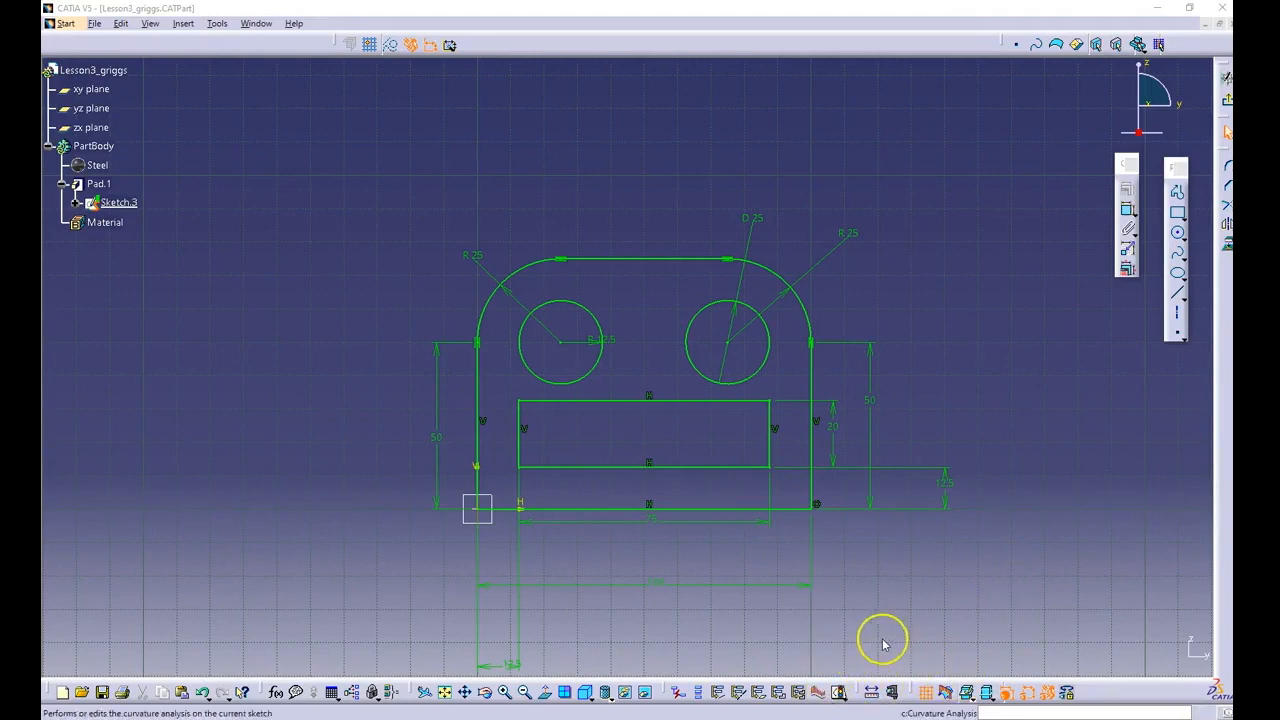
- Measure the distance between the sketch origin and the upper left circle's centre point
left_click(870, 697)
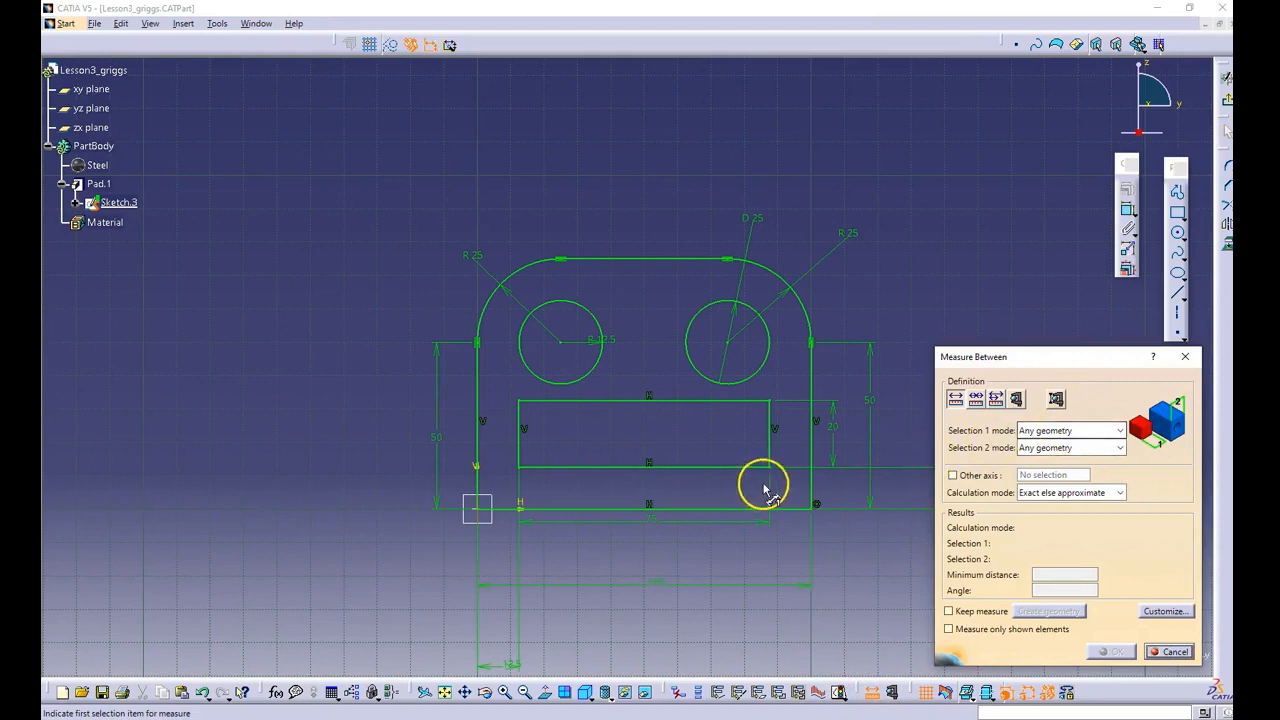
left_click(478, 510)
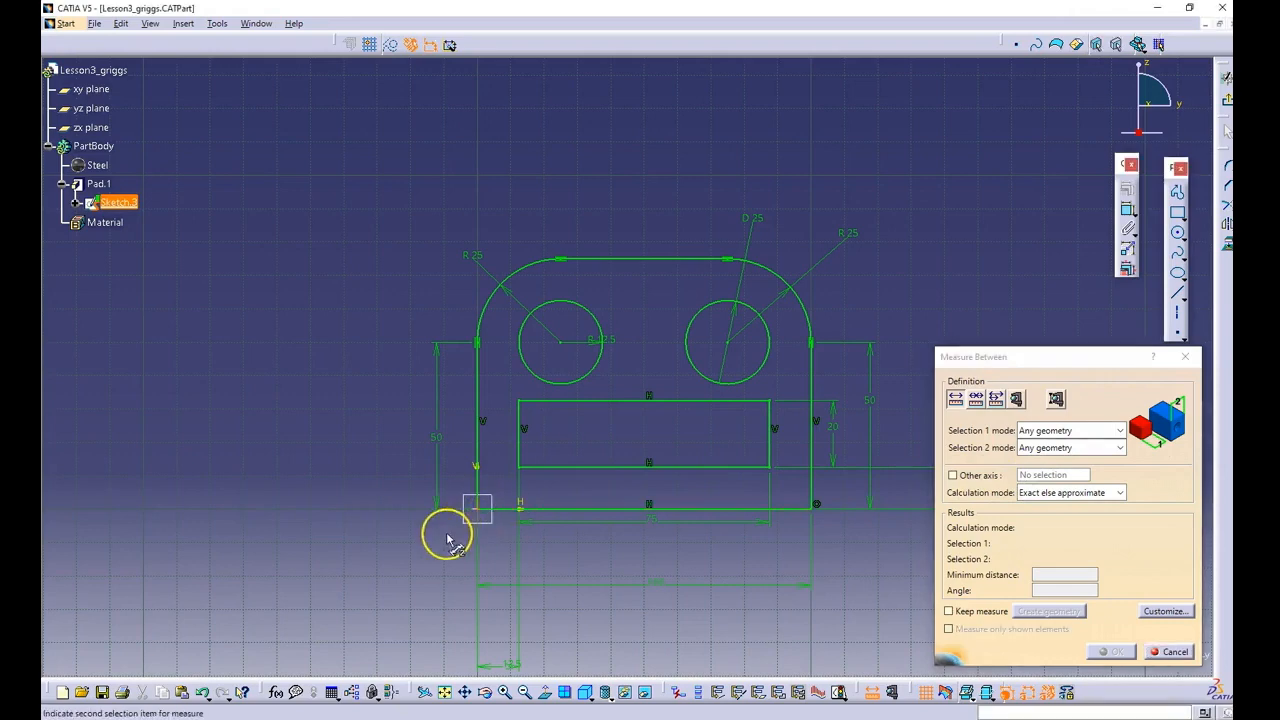
left_click(562, 346)
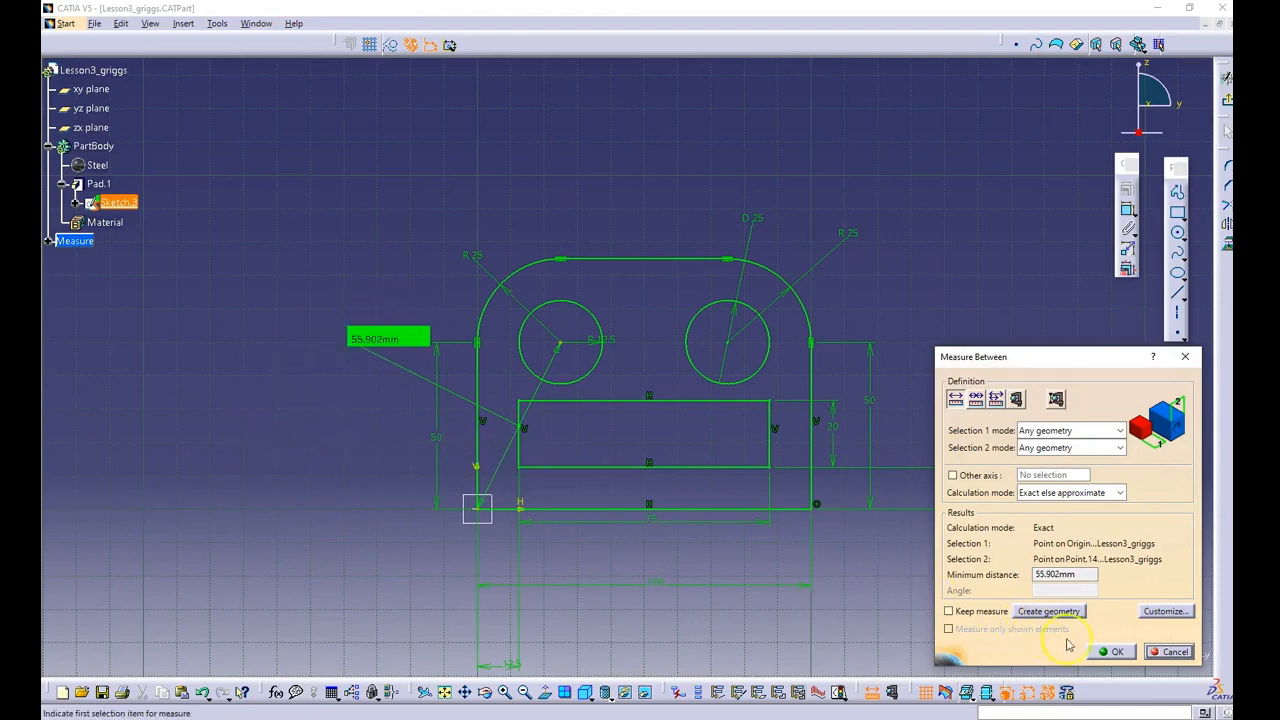
left_click(1116, 652)
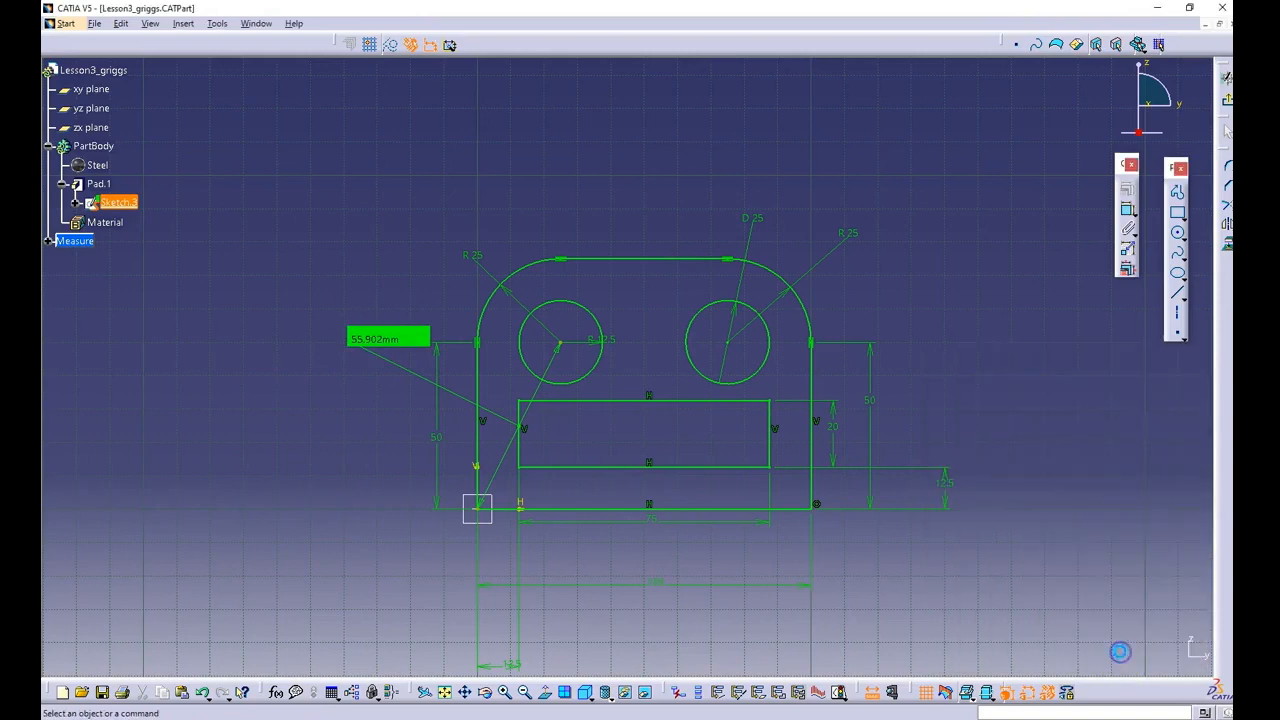